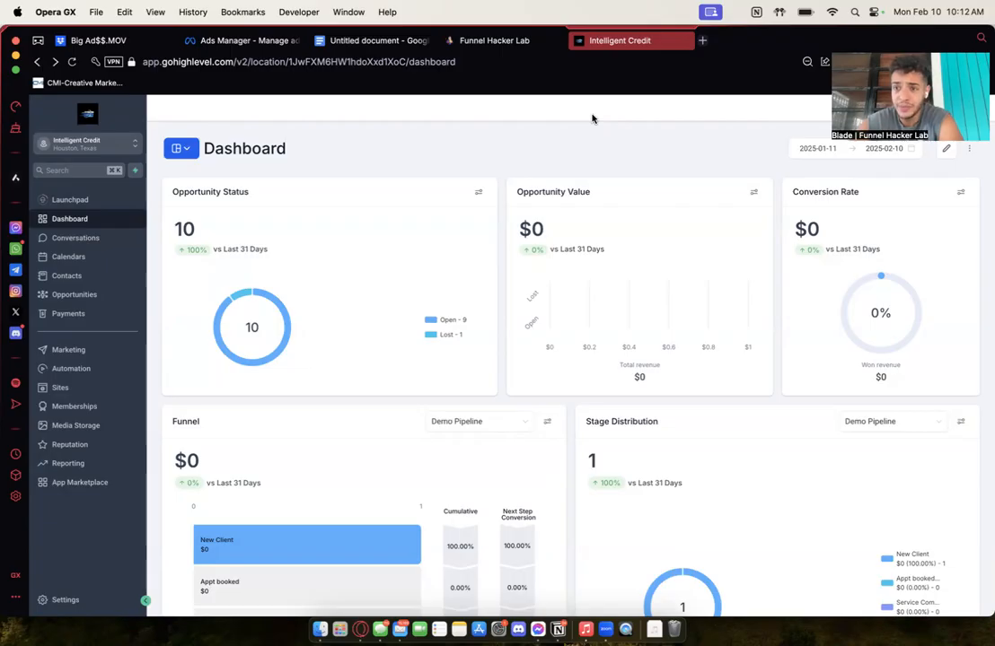
Step: Delete the Called In Touch stage from the Sales Pipeline in Opportunities and save the pipeline
click(73, 300)
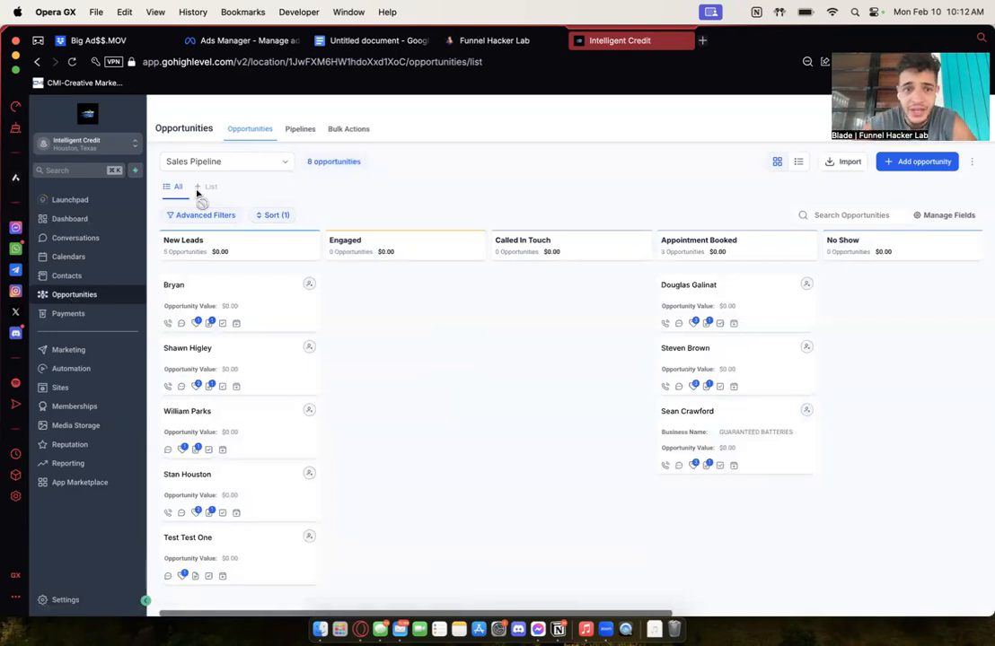
click(297, 131)
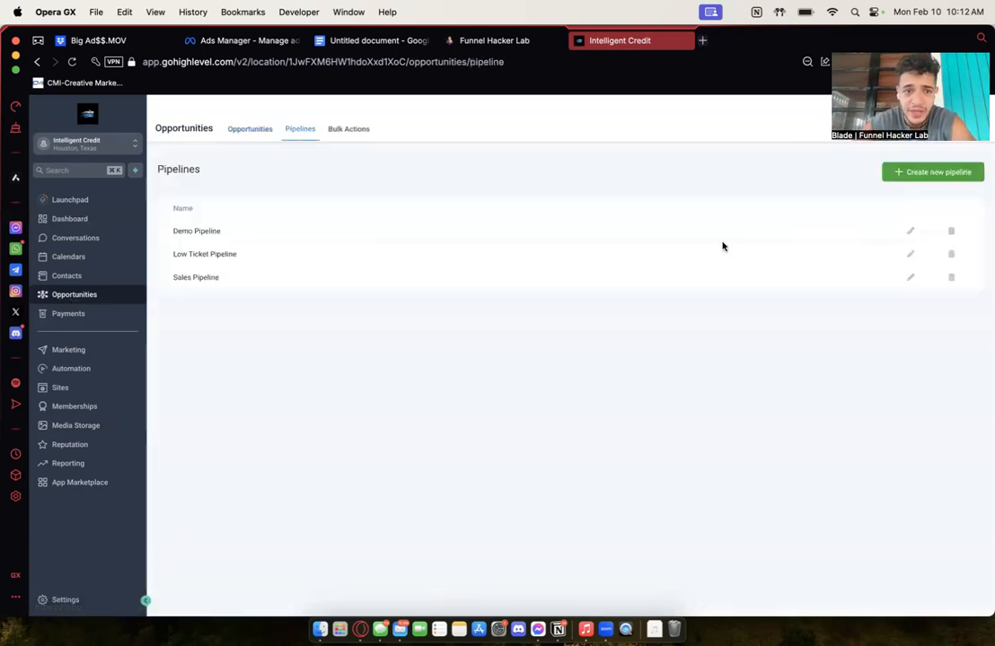
click(909, 279)
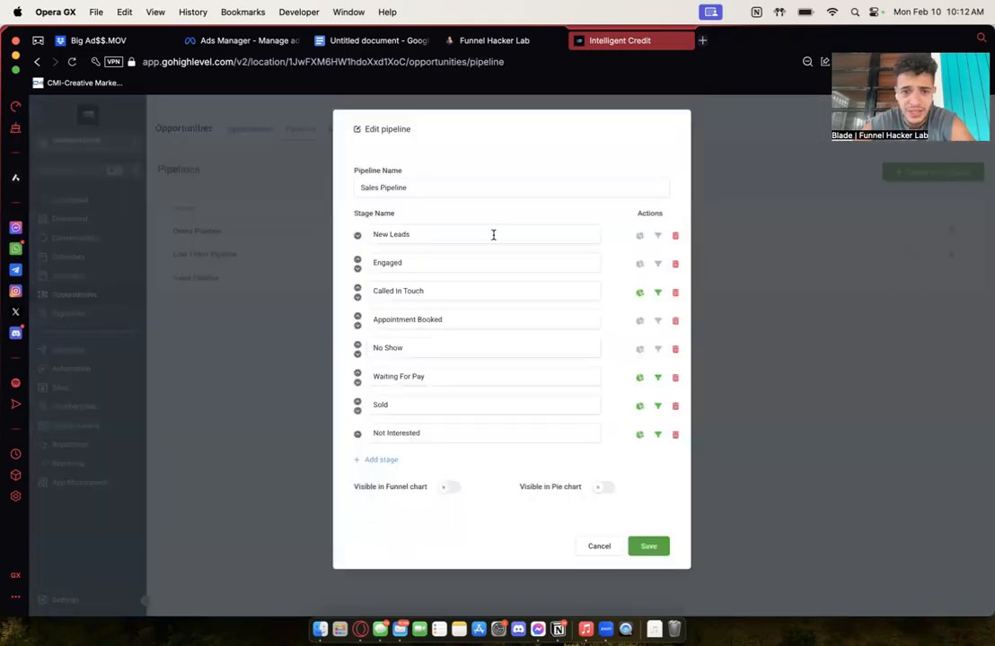
click(676, 292)
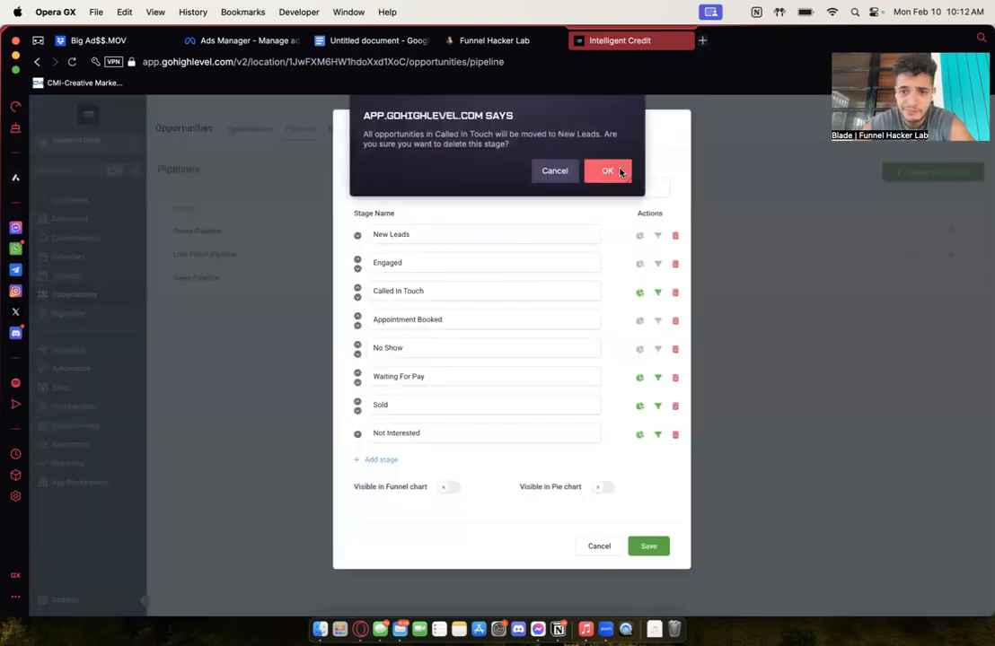
click(618, 171)
click(650, 521)
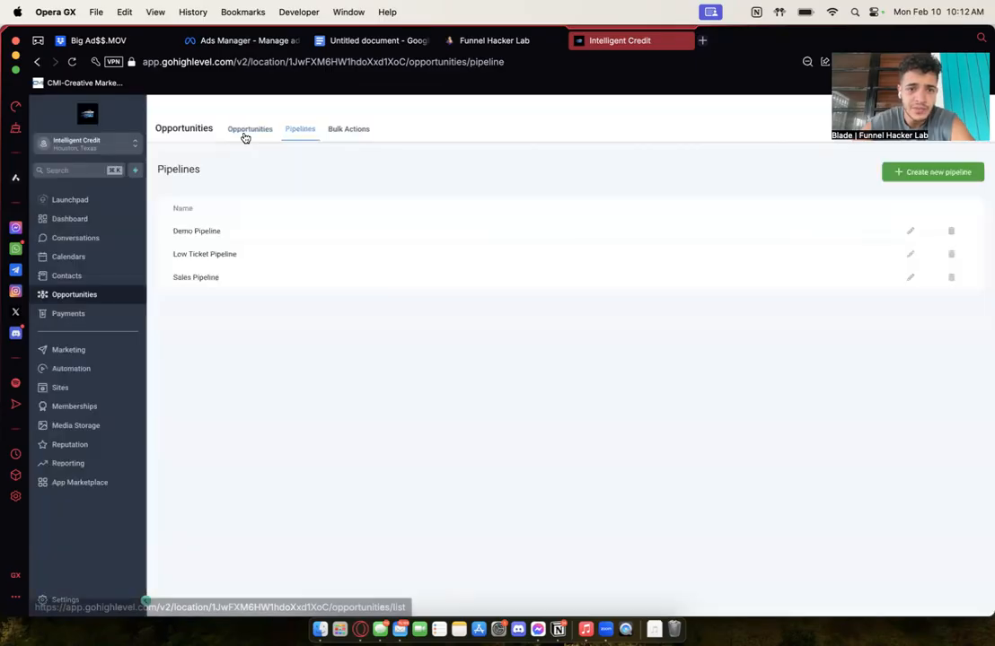
Step: Examine the Sales Pipeline board's stages from New Leads through Not Interested and reload the page
click(246, 133)
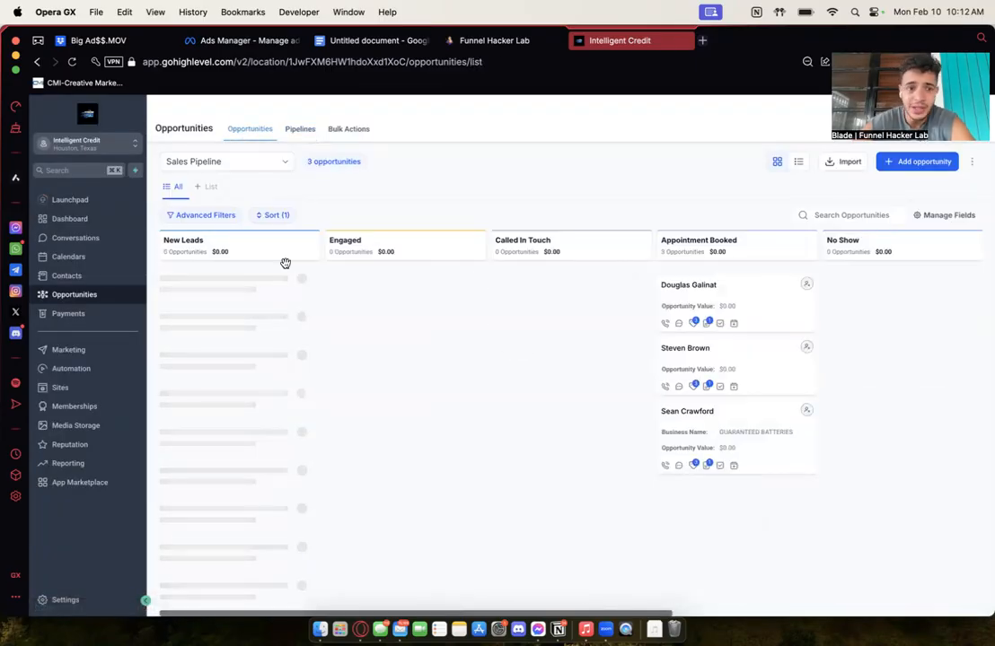
triple_click(181, 244)
double_click(347, 240)
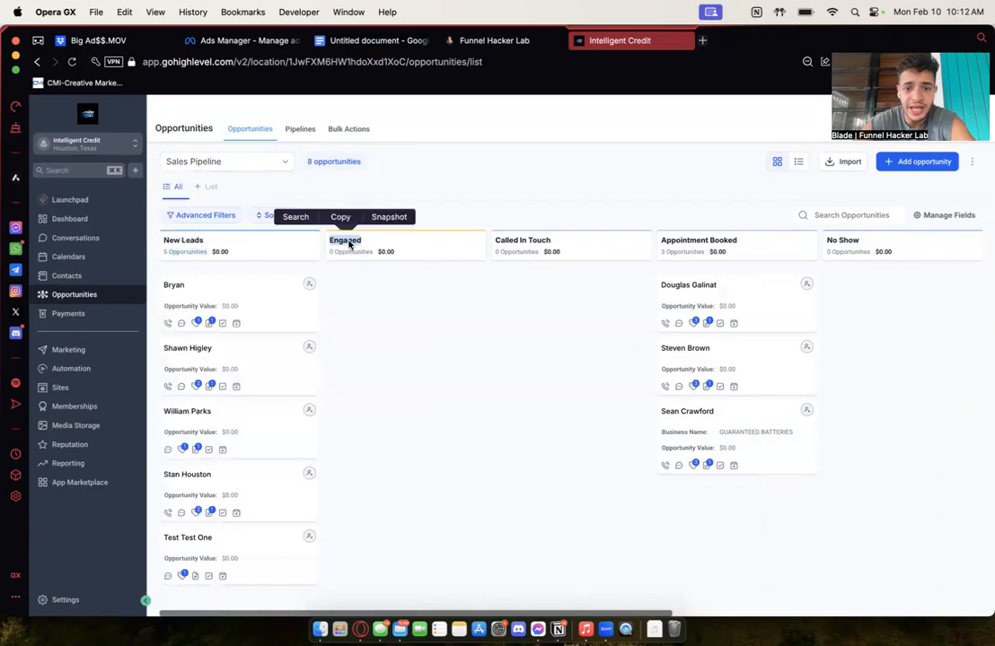
double_click(539, 240)
scroll(619, 260, right, 3)
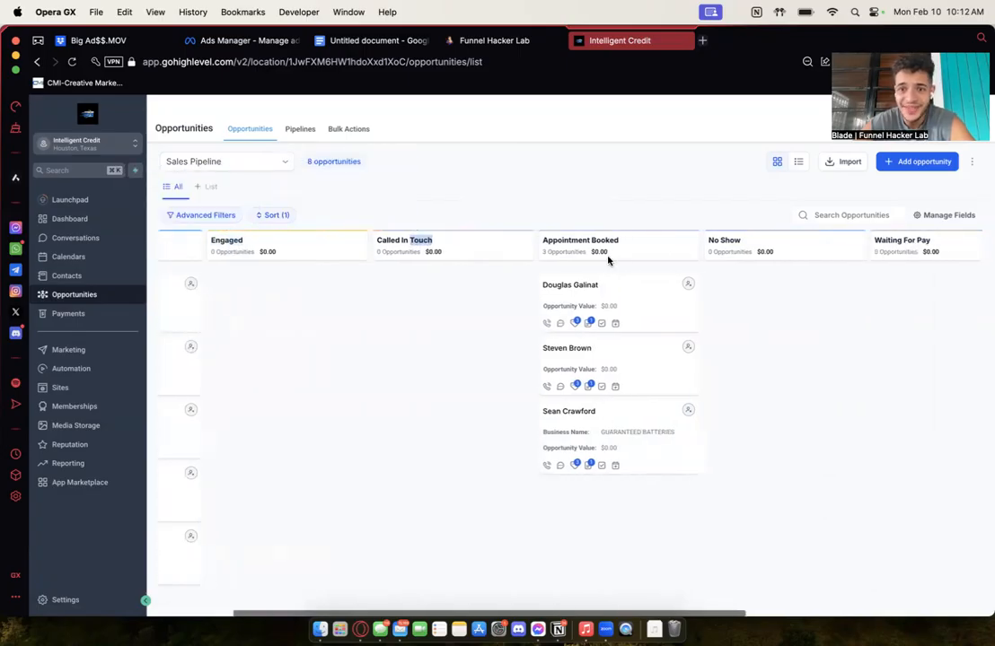
triple_click(554, 244)
double_click(726, 240)
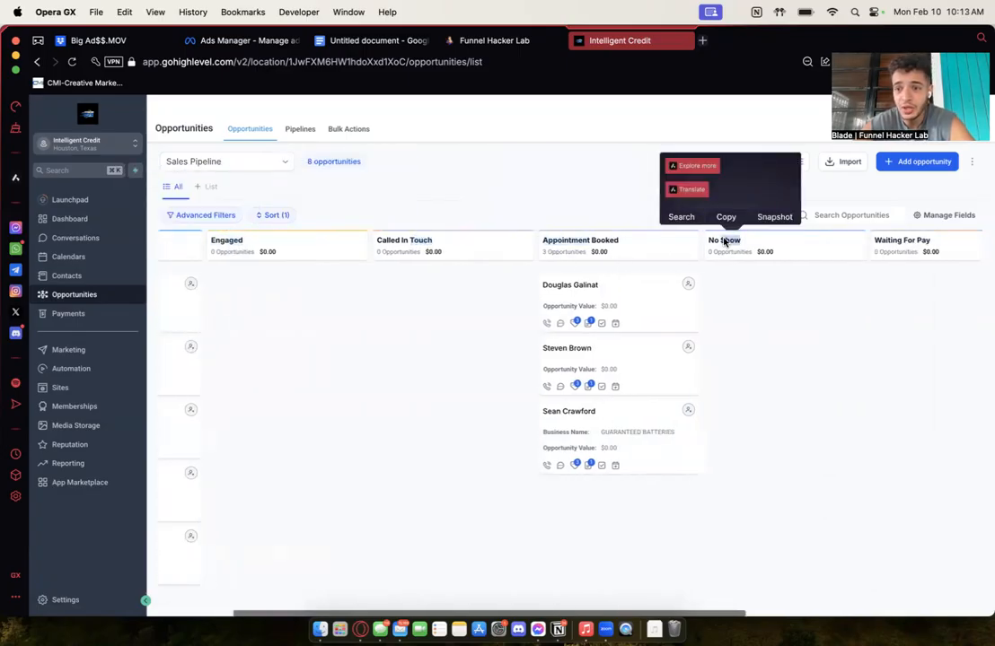
scroll(723, 242, right, 5)
double_click(609, 241)
click(764, 245)
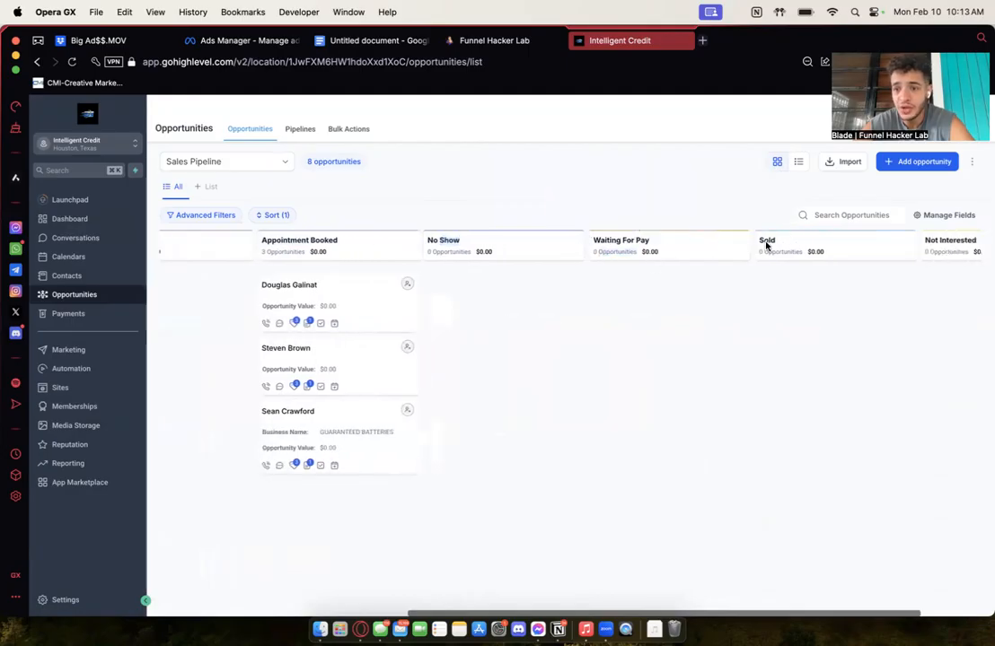
scroll(781, 248, right, 2)
double_click(860, 241)
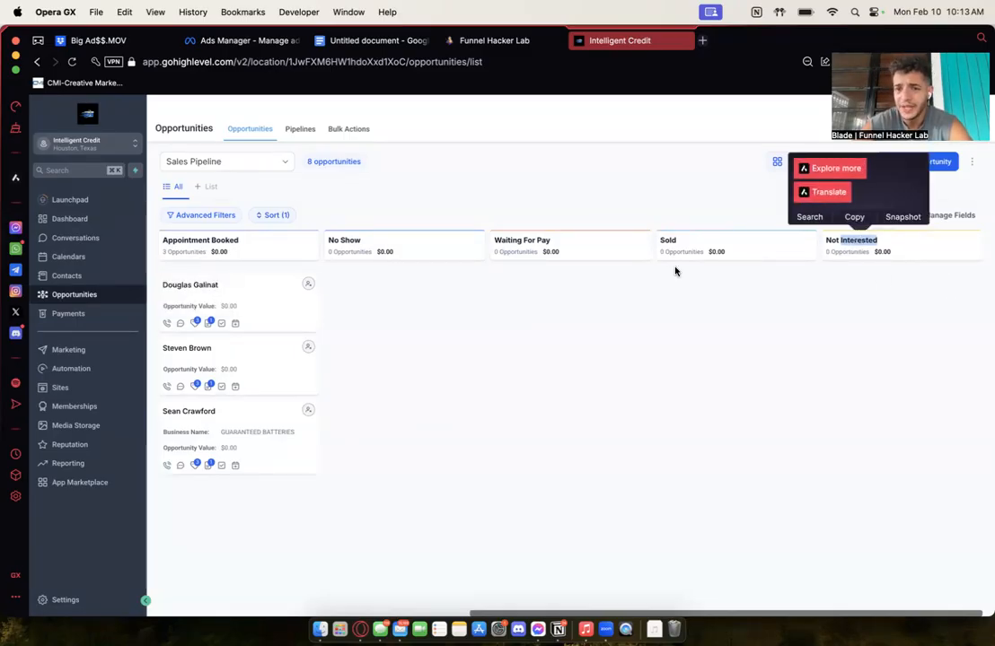
scroll(675, 271, left, 5)
click(606, 62)
key(Return)
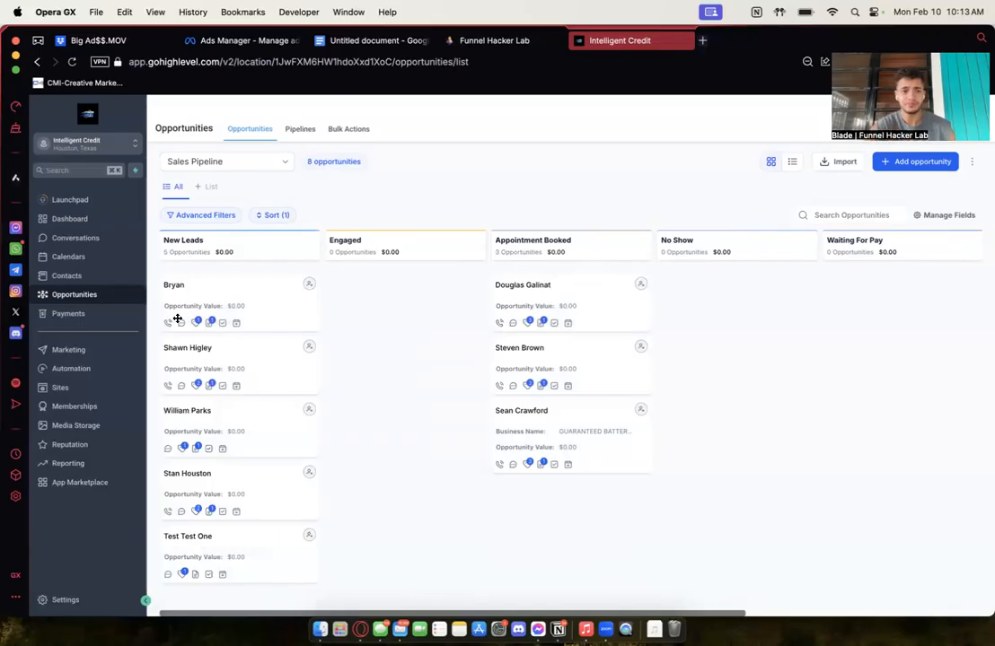
Step: Look at the automation workflow list and examine the New Leads and Engaged stages on the opportunities board
click(80, 370)
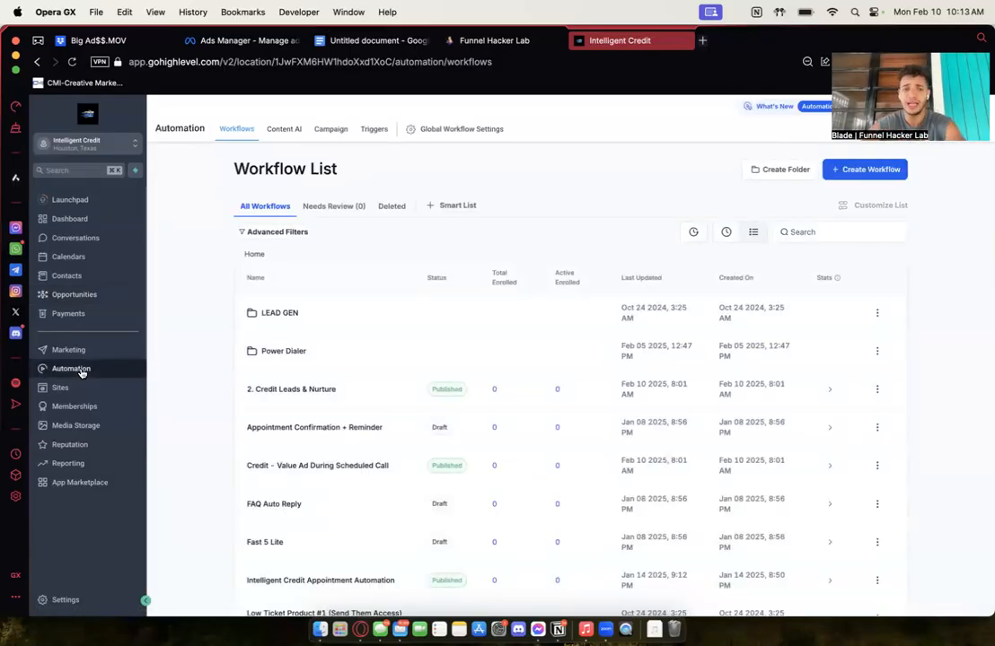
click(77, 293)
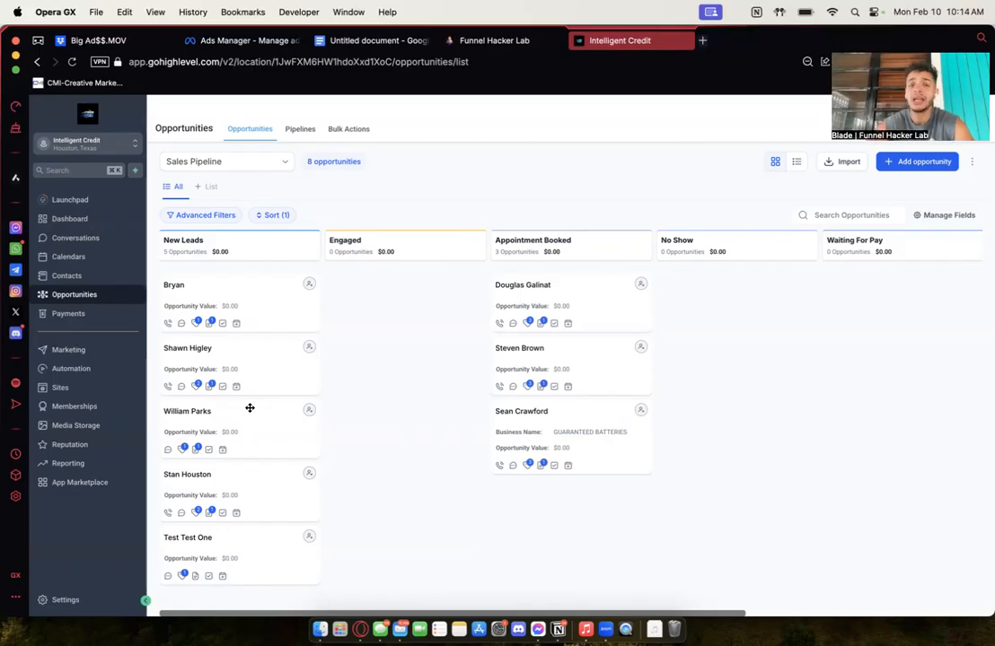
double_click(344, 241)
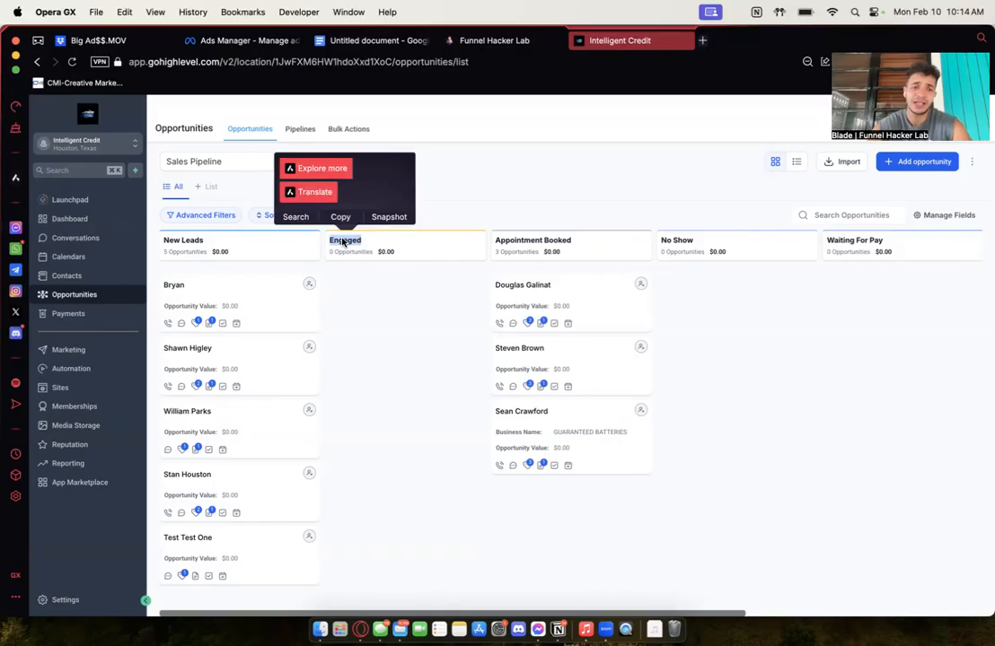
double_click(191, 241)
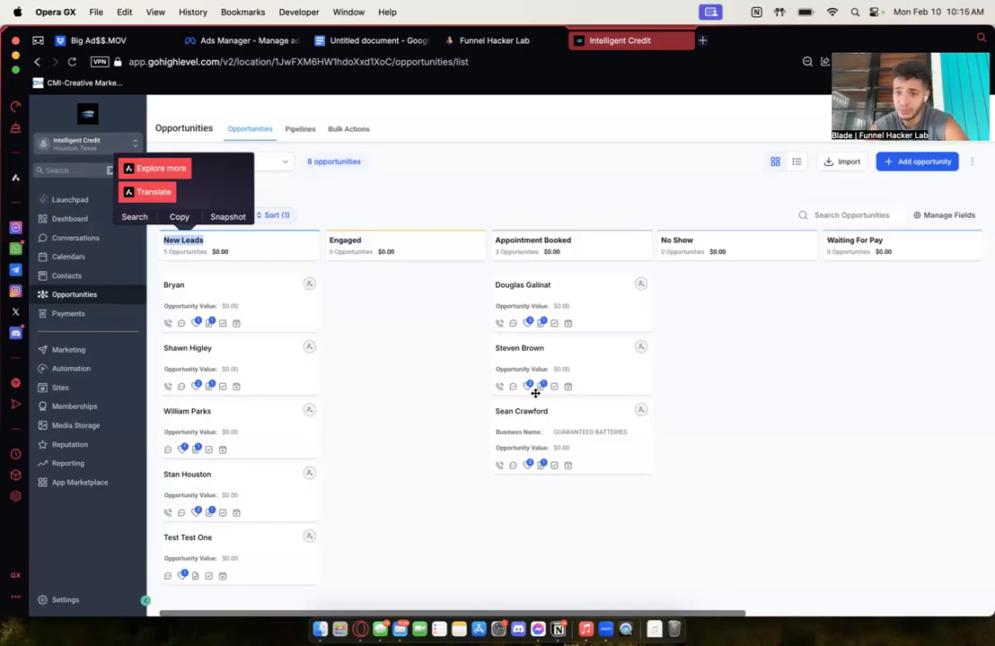
scroll(535, 392, right, 8)
scroll(535, 392, left, 3)
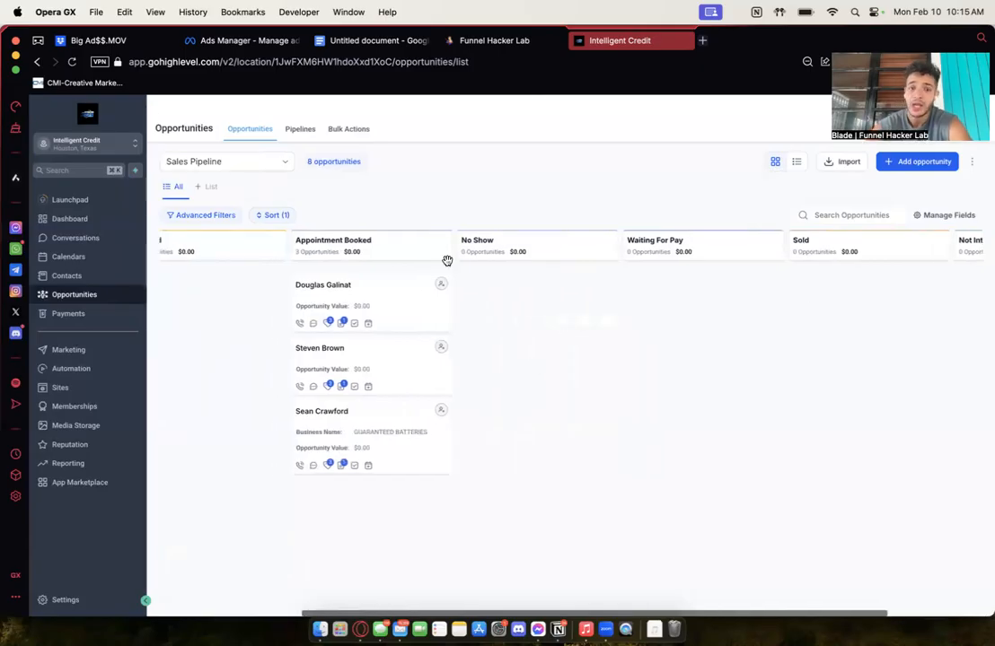
scroll(446, 260, left, 5)
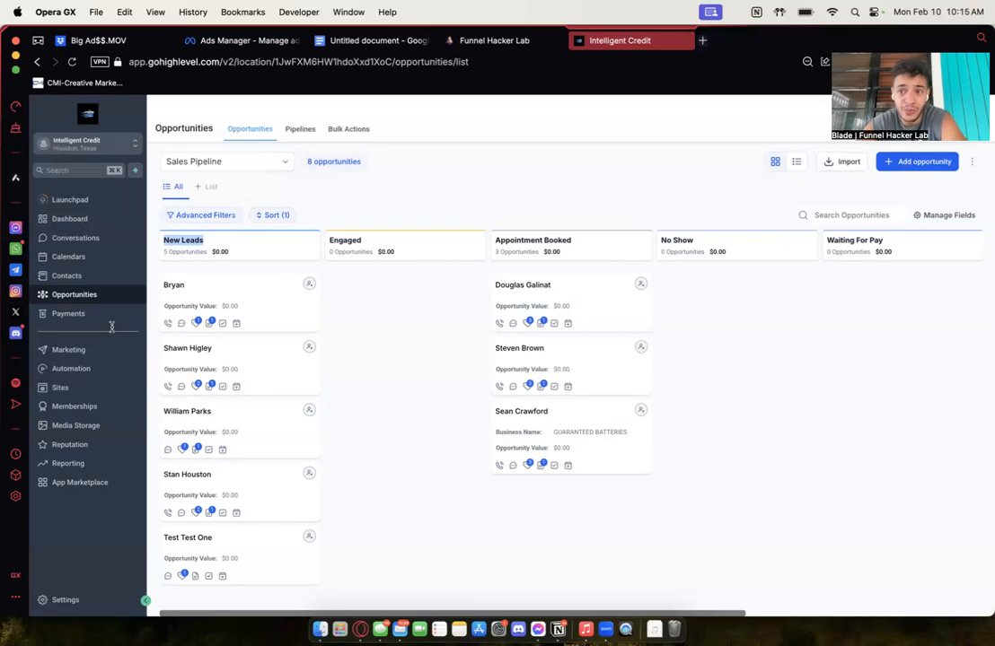
Step: Examine the Engaged, Appointment Booked, No Show, Waiting For Pay and Sold stages on the Sales Pipeline board
double_click(344, 243)
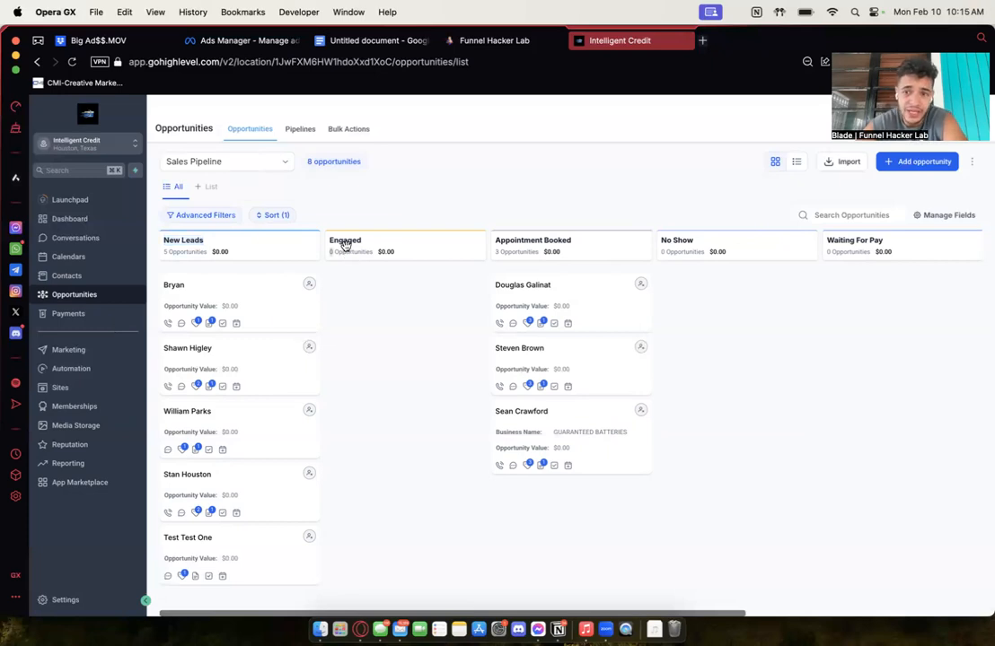
triple_click(531, 240)
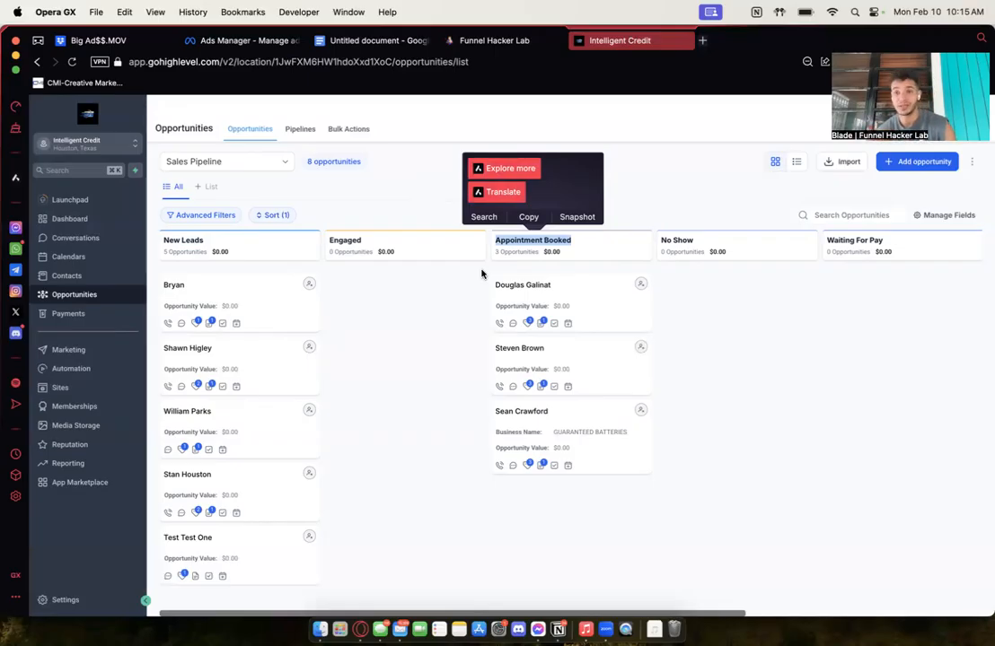
scroll(482, 274, right, 3)
scroll(482, 274, left, 3)
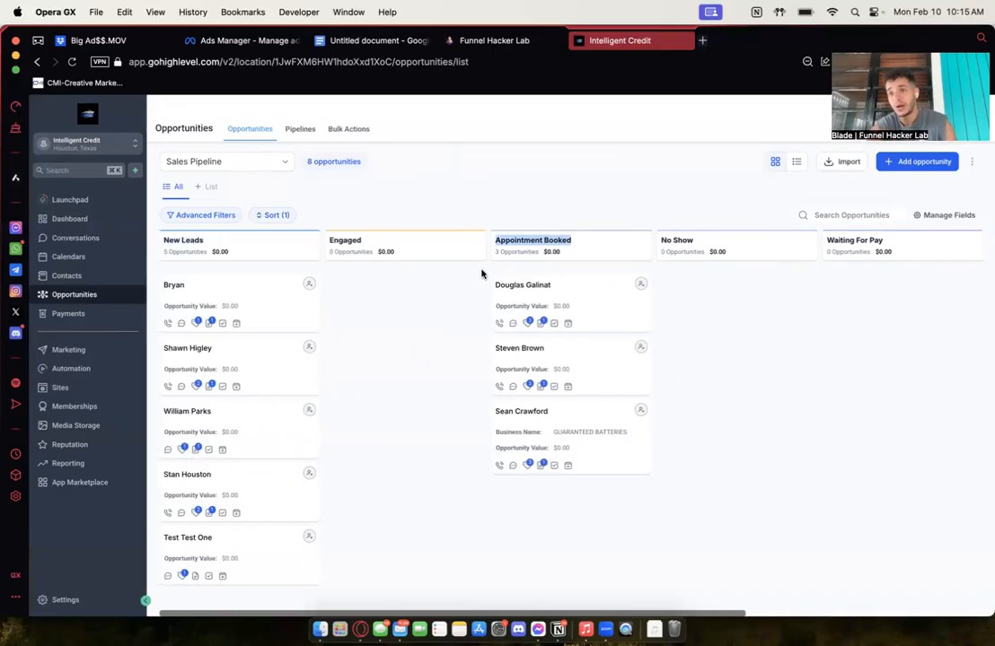
triple_click(676, 242)
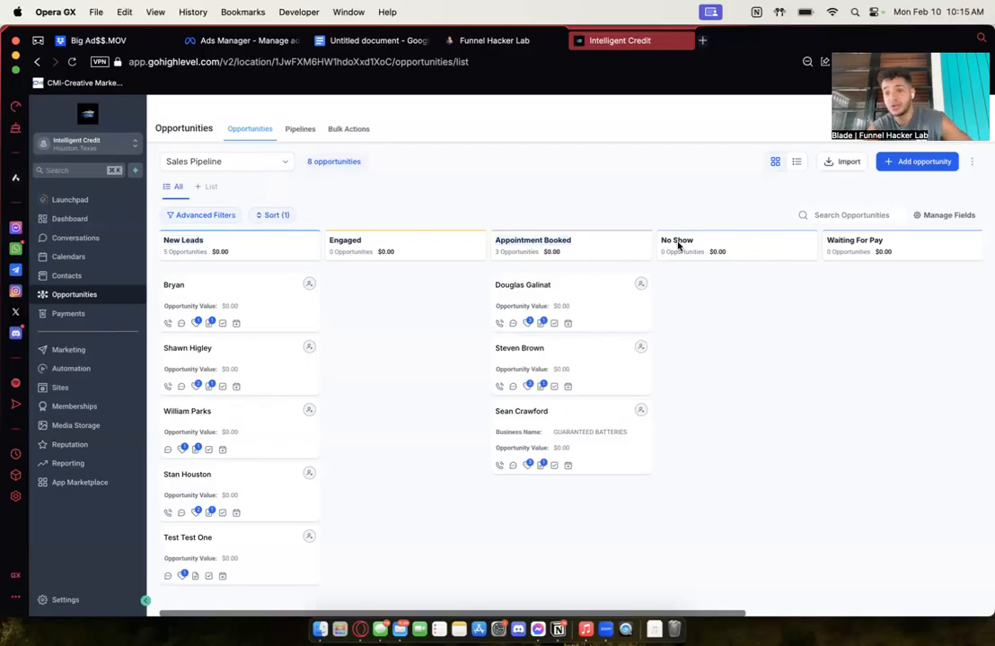
click(854, 243)
triple_click(853, 243)
scroll(848, 246, right, 3)
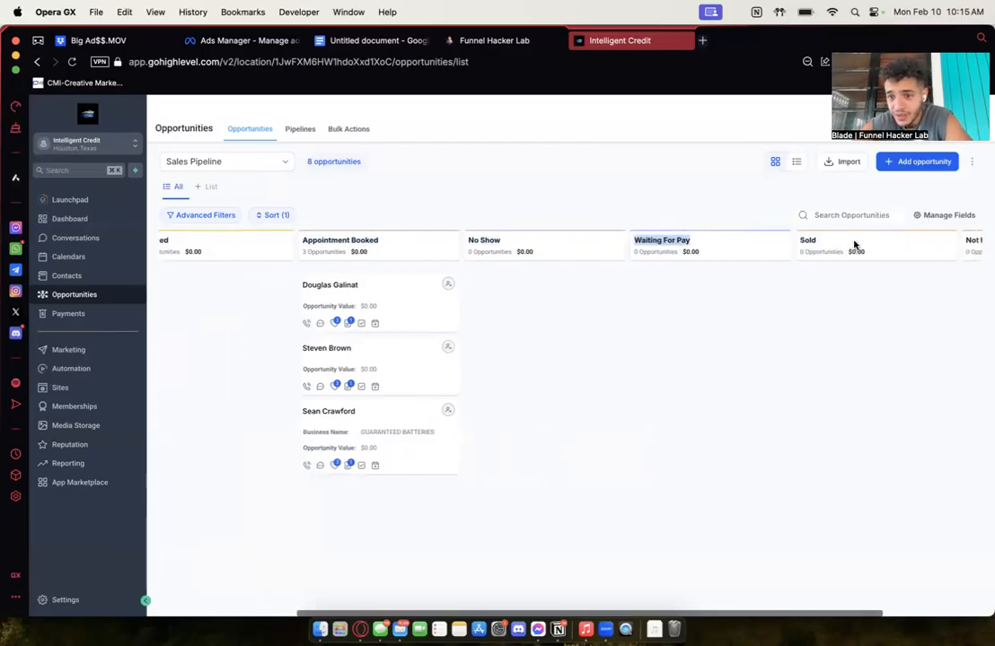
triple_click(807, 243)
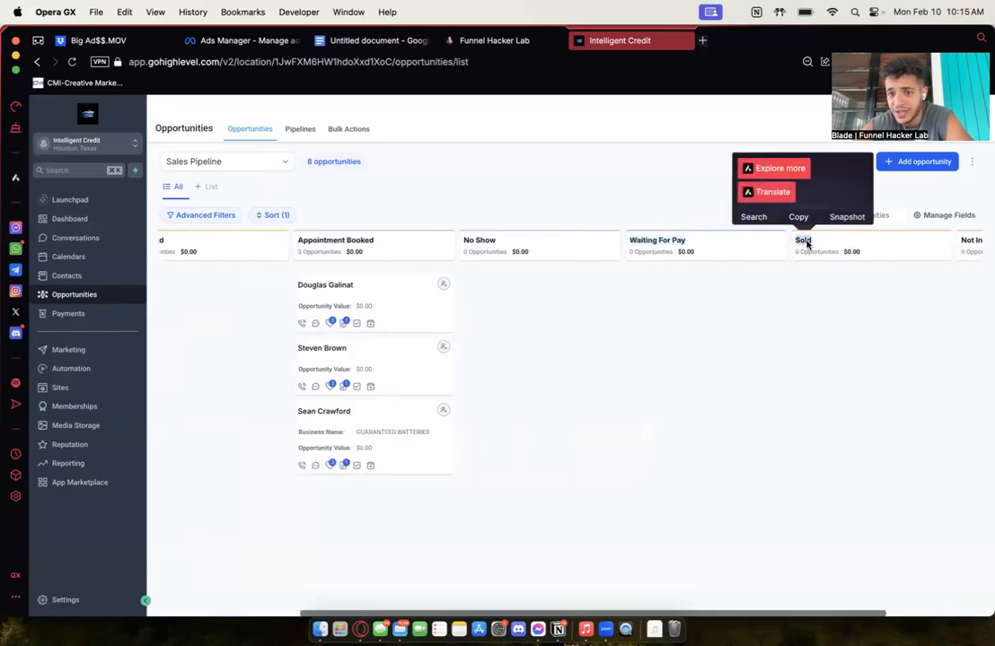
triple_click(663, 242)
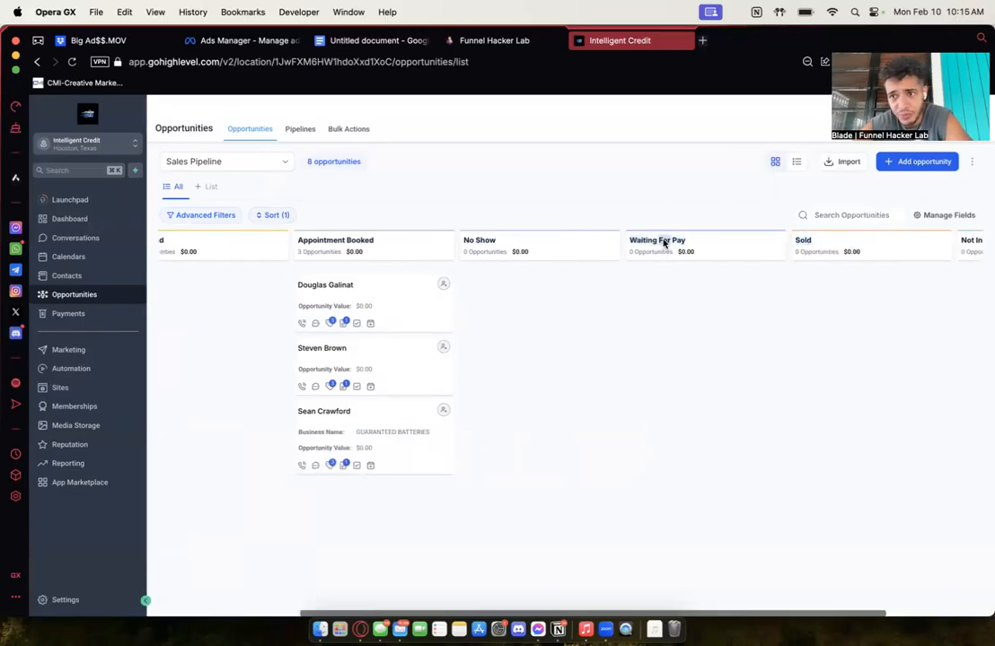
triple_click(475, 242)
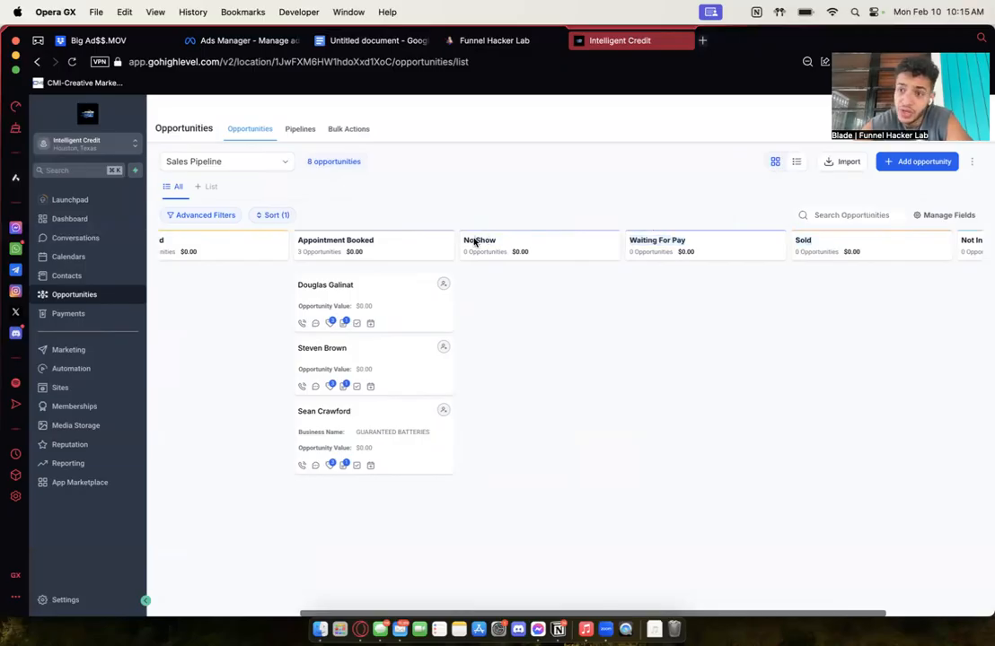
scroll(474, 177, left, 5)
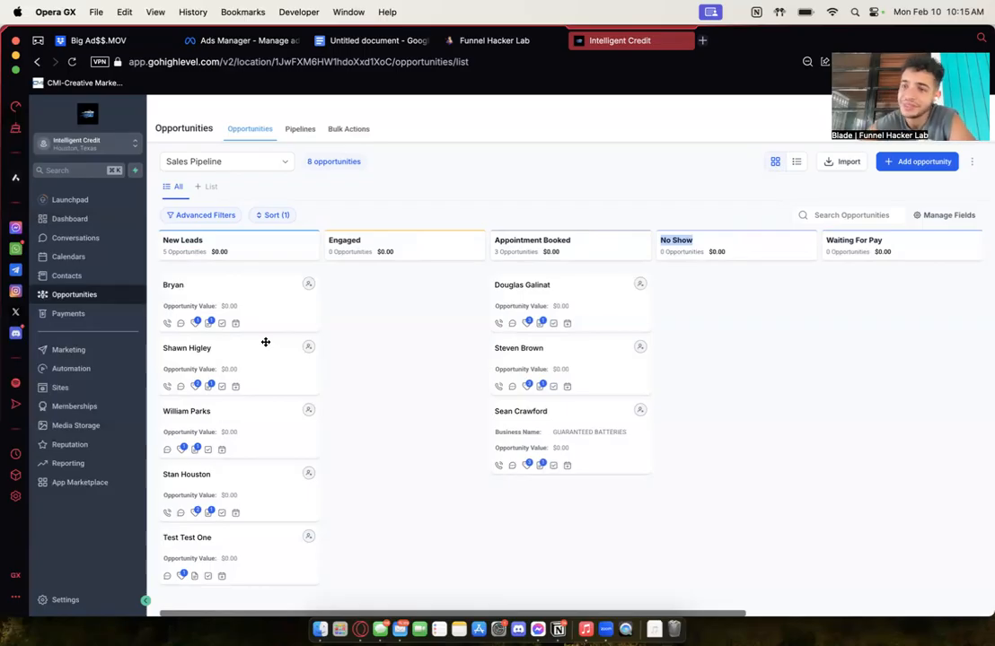
Step: Open the Automation section in a new browser tab and switch to that tab
right_click(70, 368)
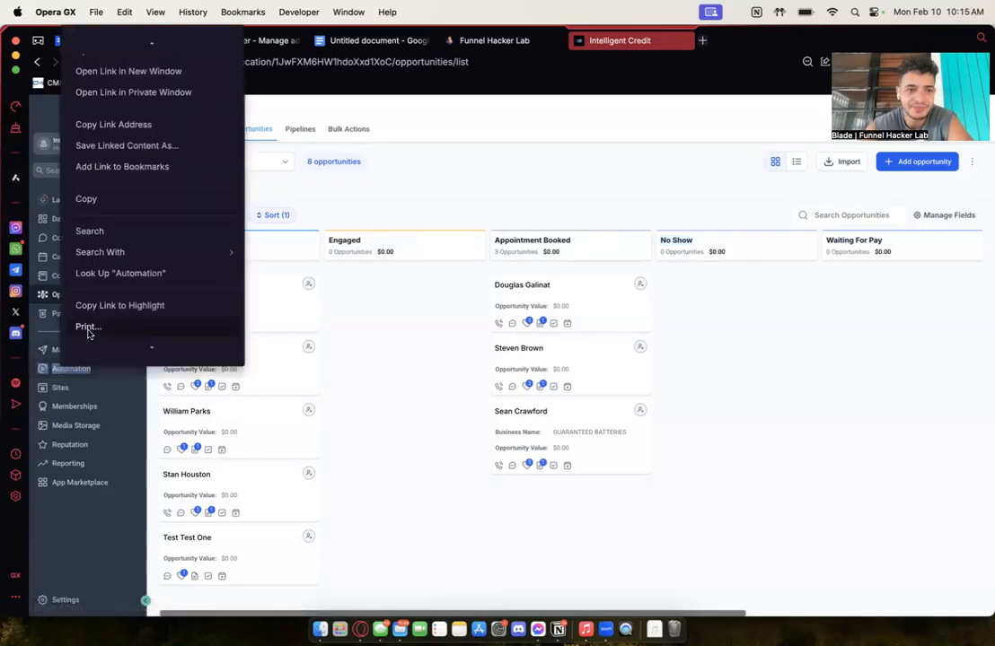
click(212, 41)
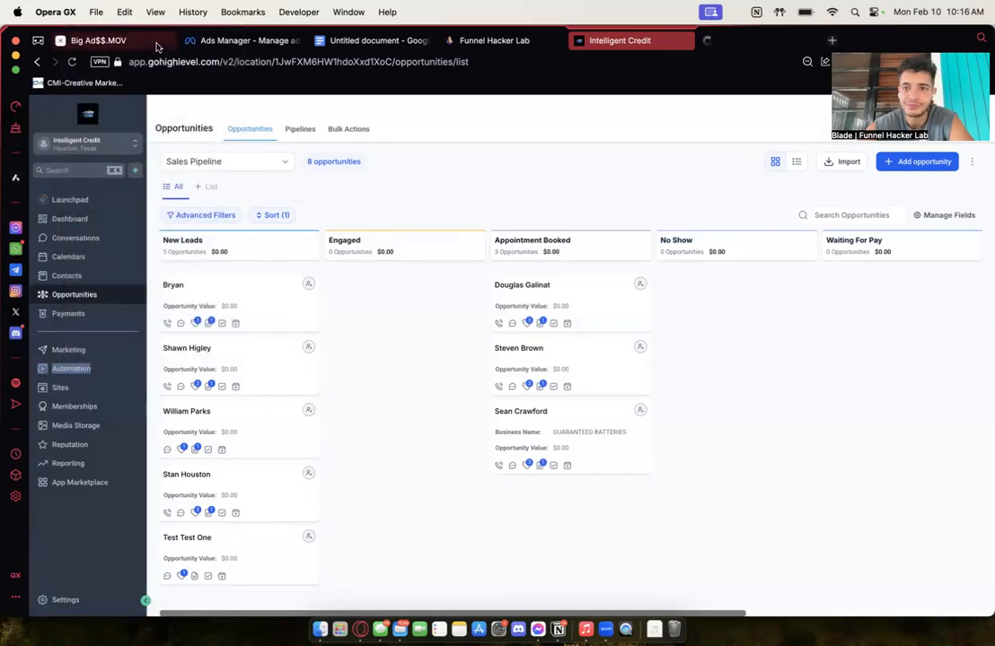
click(758, 41)
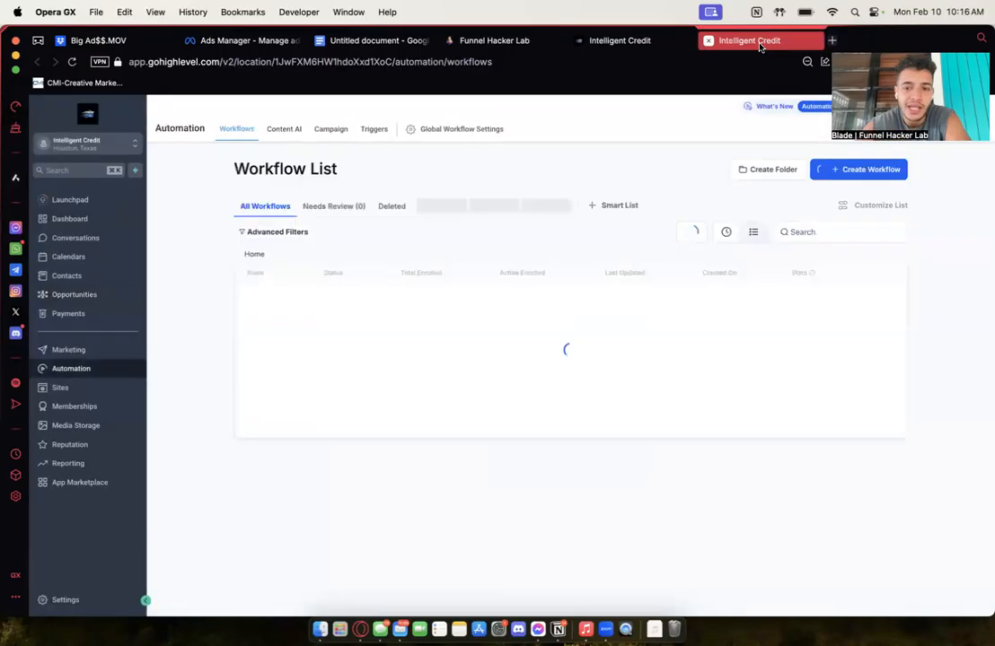
Step: Create a folder named "Sales Pipeline" in the workflow list
scroll(273, 313, down, 10)
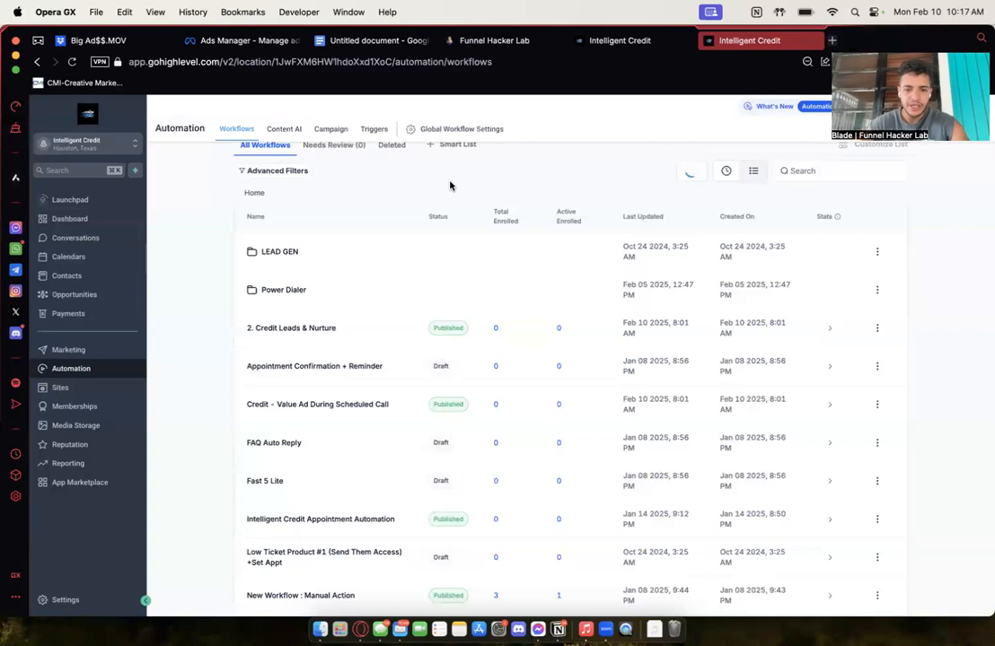
scroll(446, 359, down, 2)
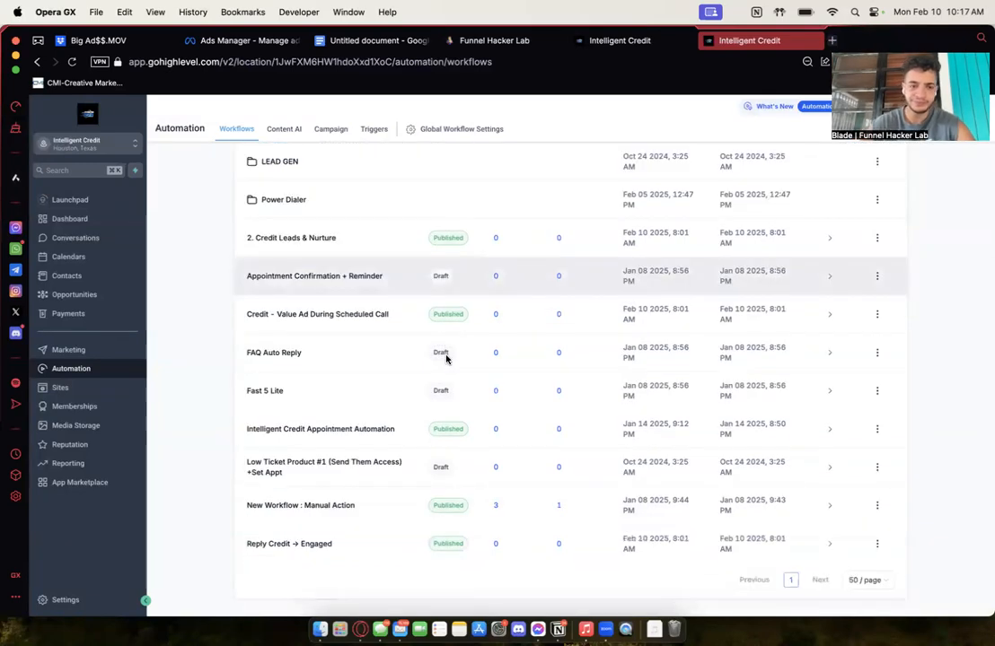
scroll(446, 360, up, 1)
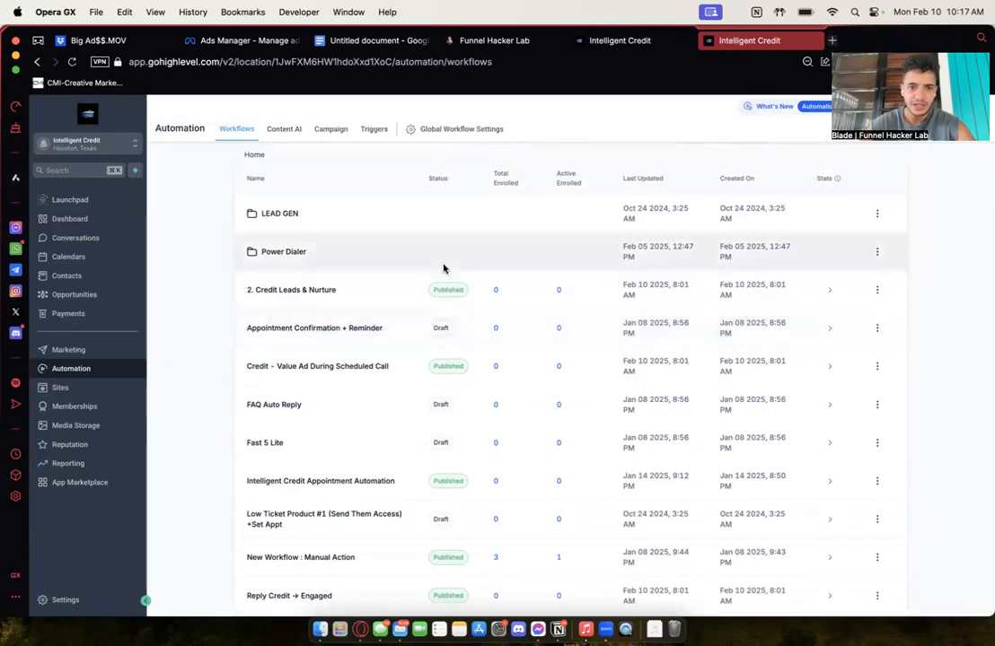
scroll(520, 261, up, 2)
click(767, 172)
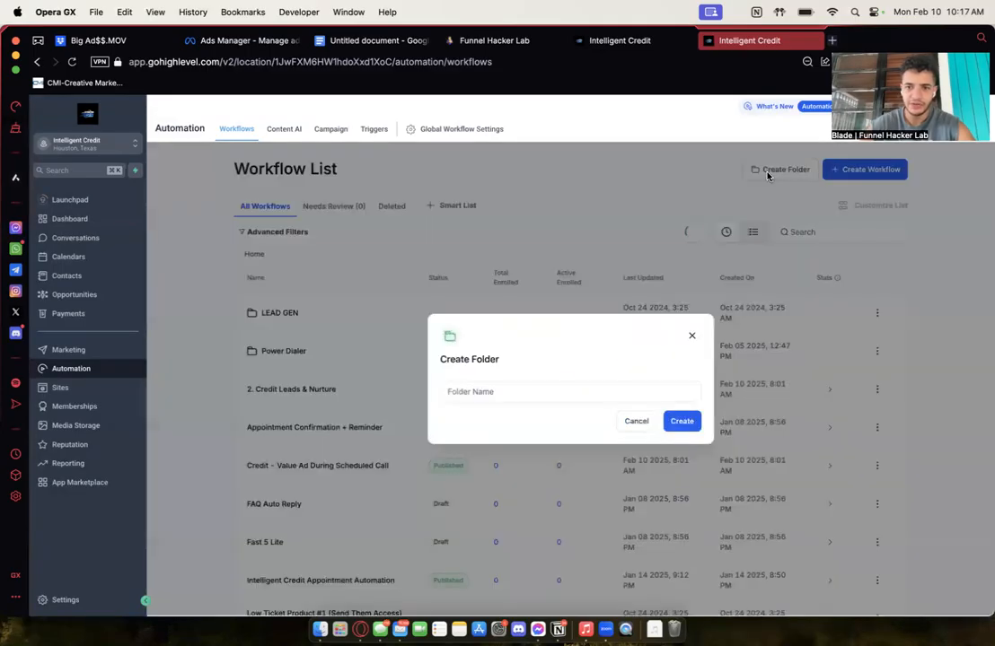
click(499, 386)
text(Sales Pipeline)
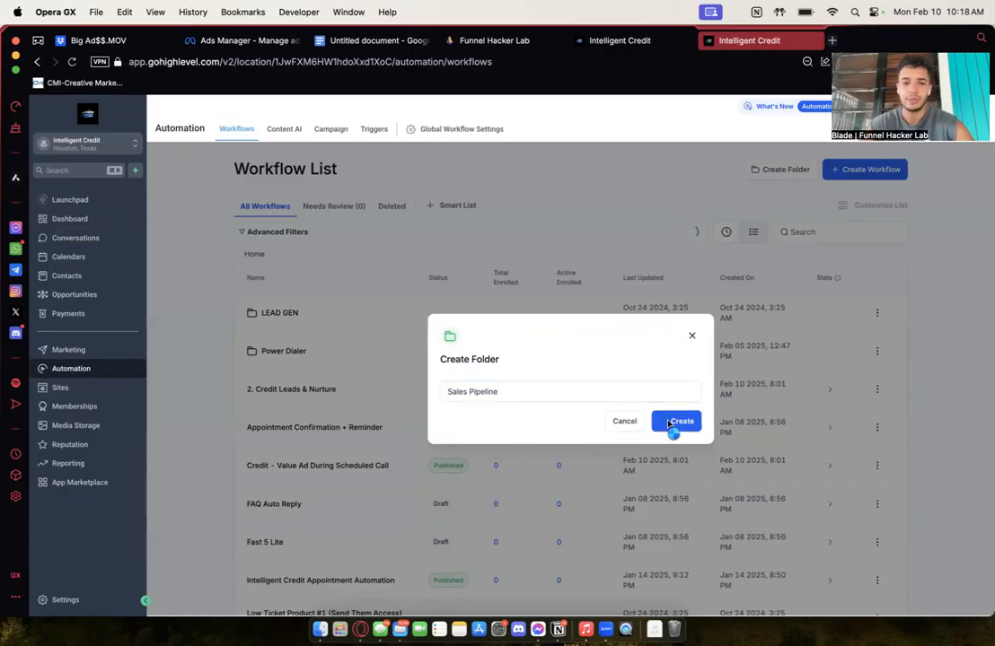
Step: Confirm the new Sales Pipeline folder and move the "1. Apt schedule (Credit) > confirm in 30 or cancel" workflow into it
click(675, 422)
scroll(693, 429, down, 3)
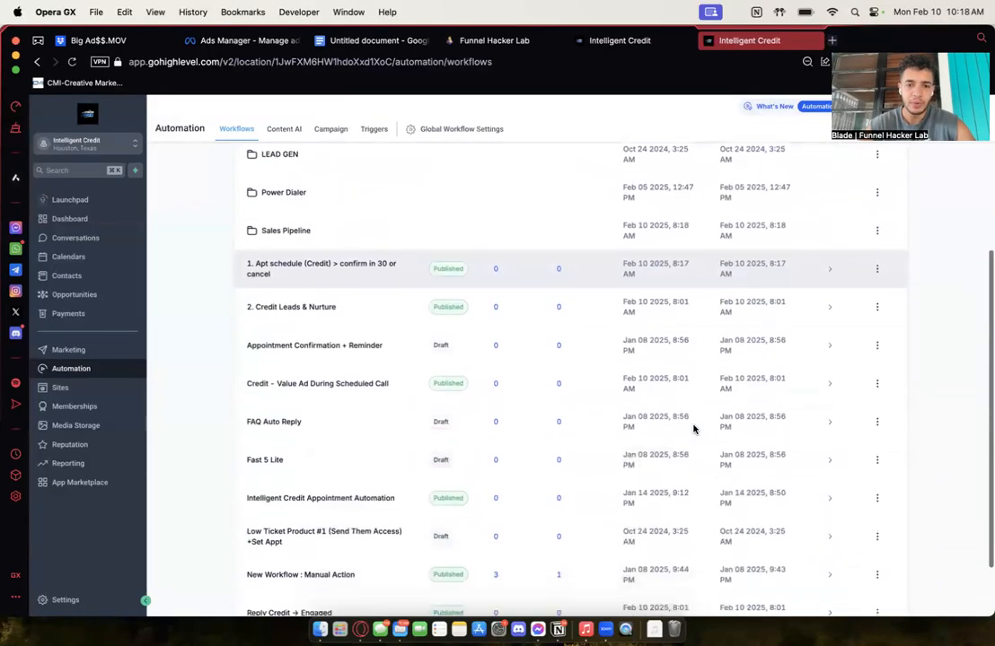
click(878, 265)
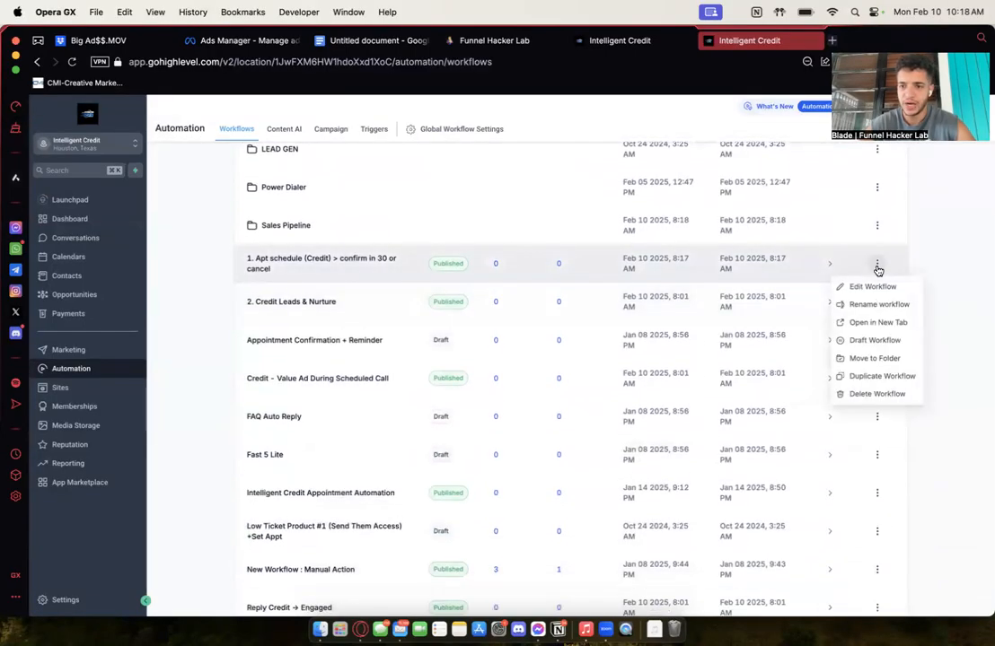
click(866, 359)
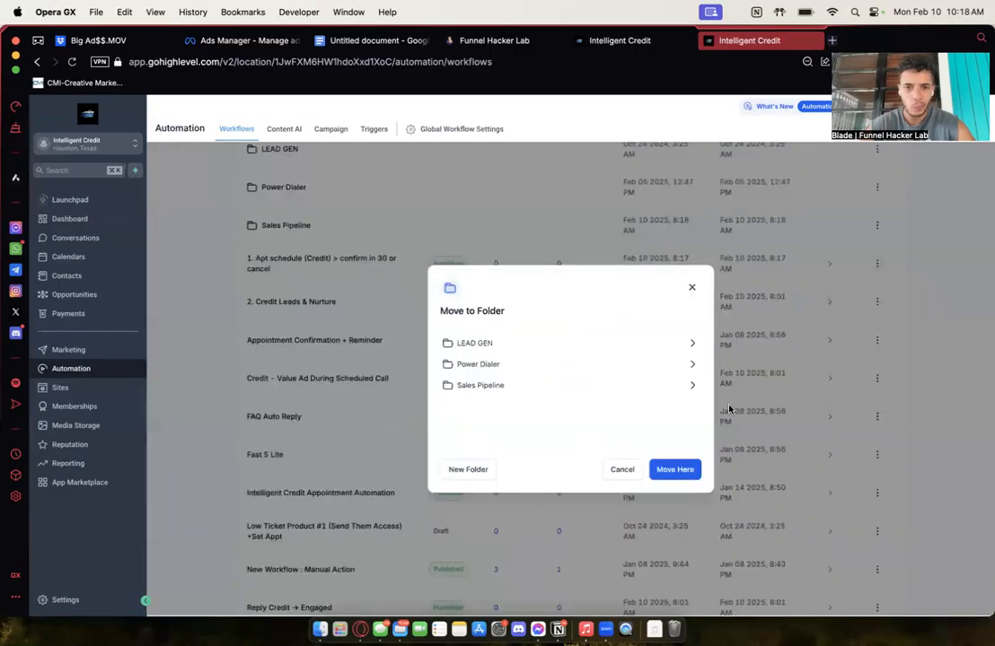
click(498, 384)
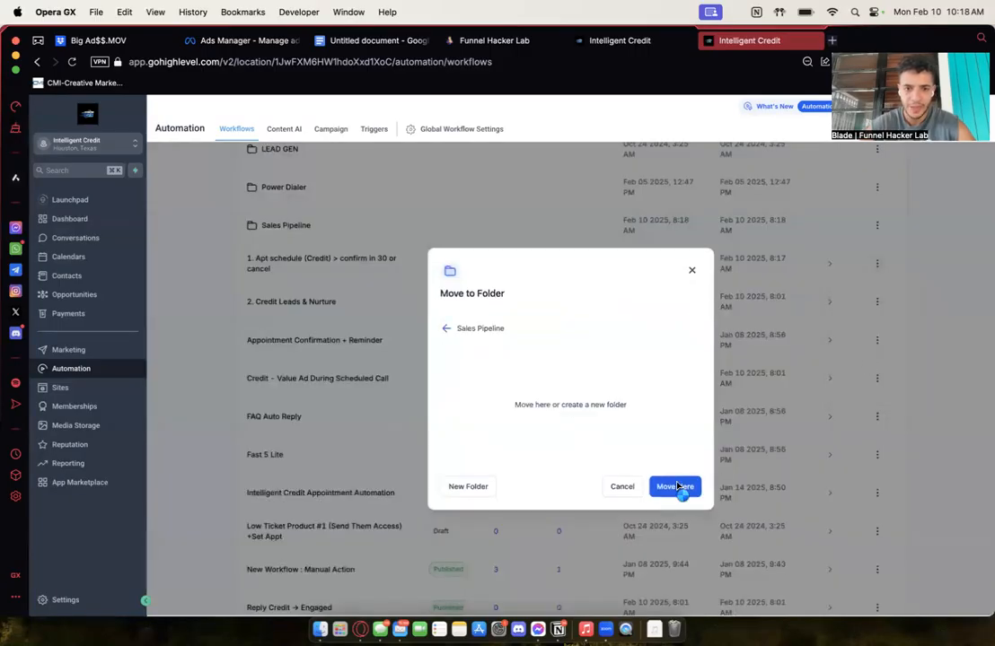
click(678, 487)
Step: Move the "2. Credit Leads & Nurture" workflow into the Sales Pipeline folder
click(877, 263)
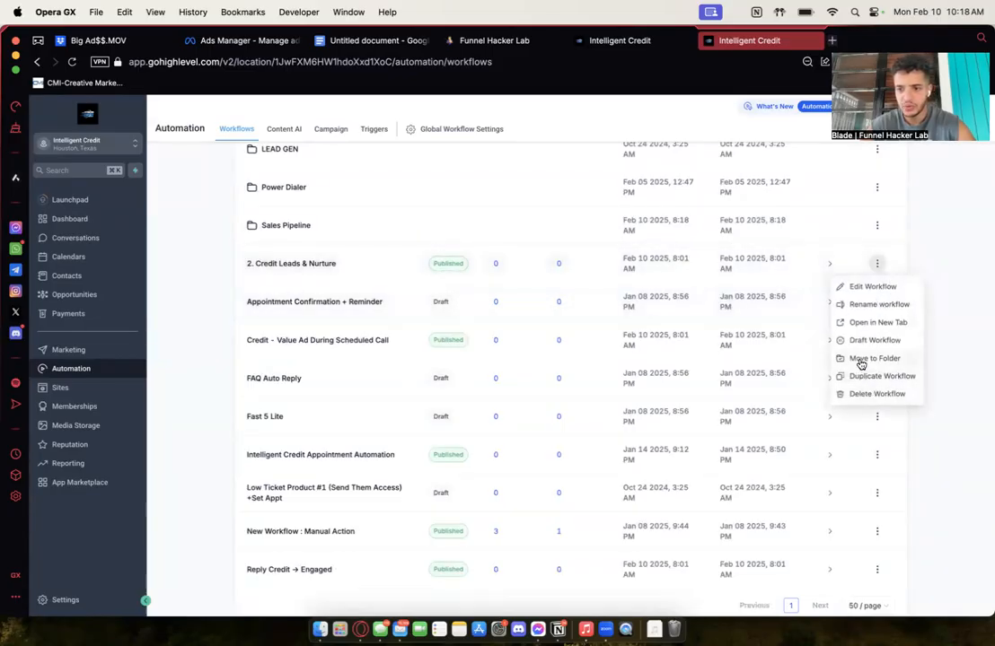
click(862, 359)
click(555, 395)
click(663, 487)
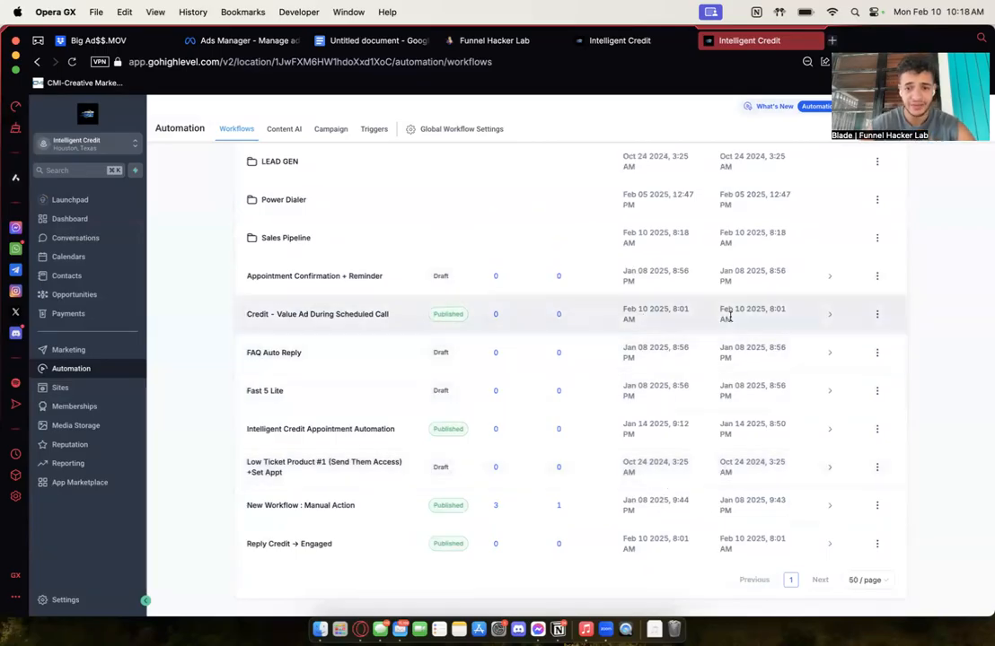
Step: Move the "Credit - Value Ad During Scheduled Call" workflow into the Sales Pipeline folder
click(877, 315)
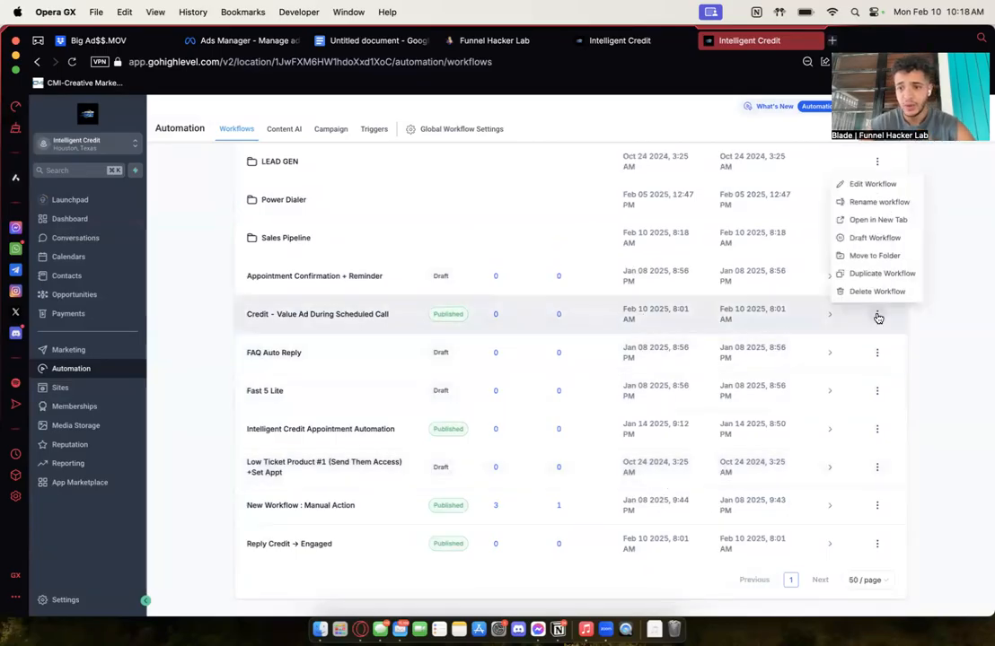
click(867, 256)
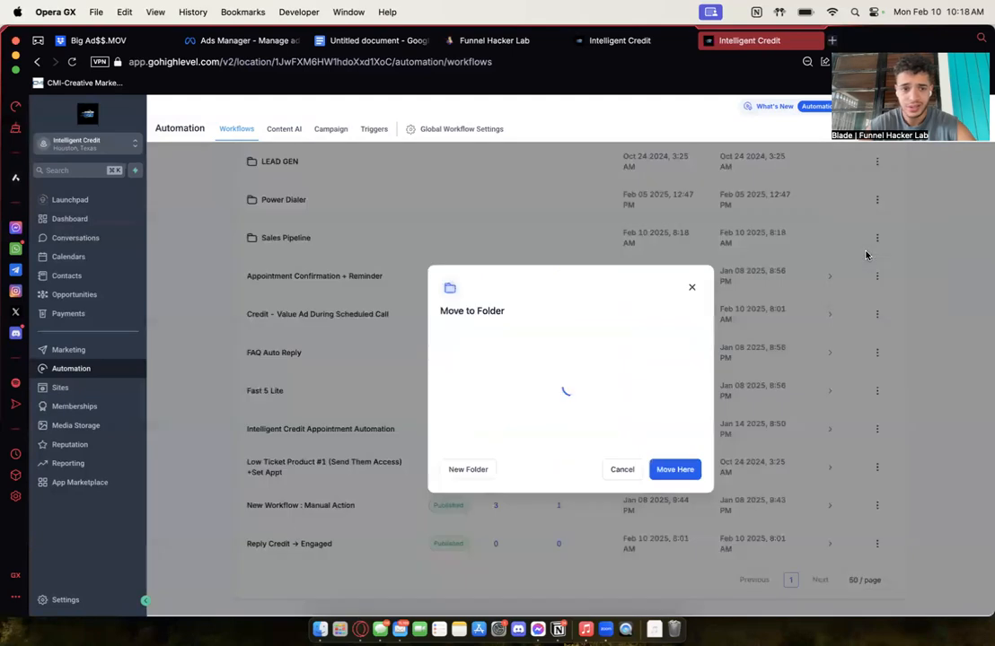
click(540, 384)
click(673, 486)
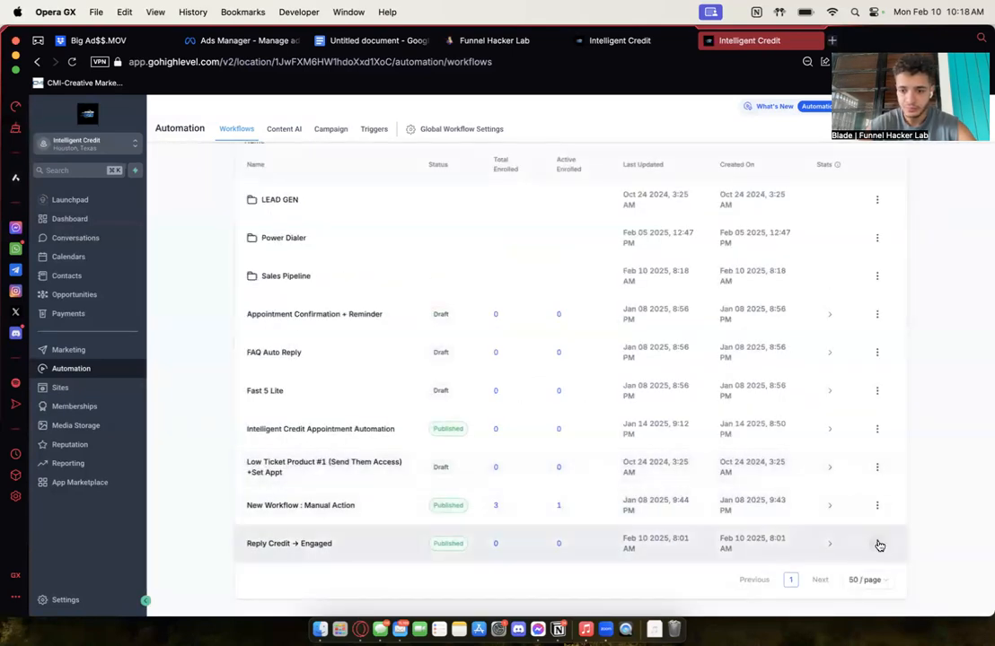
Step: Move the "Reply Credit -> Engaged" workflow into the Sales Pipeline folder
click(877, 543)
click(874, 485)
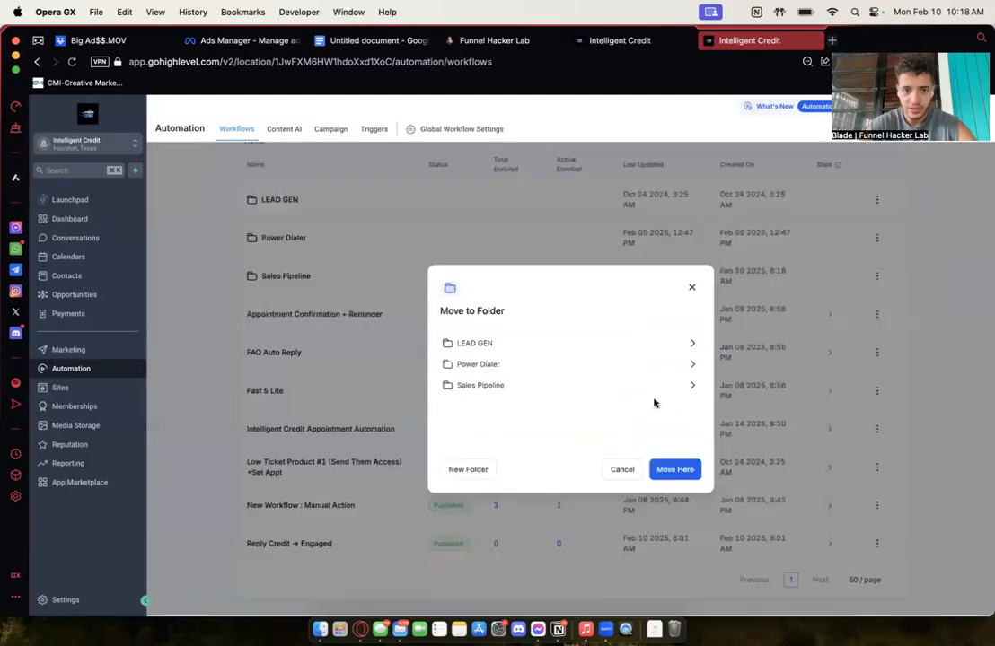
click(583, 386)
click(668, 486)
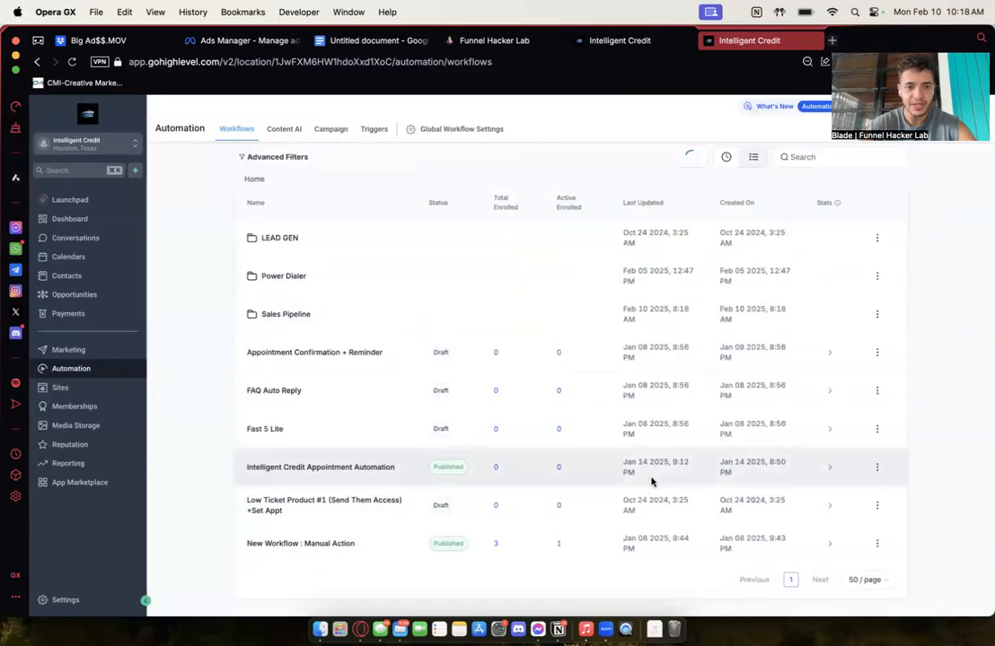
Step: Open the Credit Leads & Nurture workflow in the Sales Pipeline folder and rename it "1. Credit Leads & Nurture"
click(300, 315)
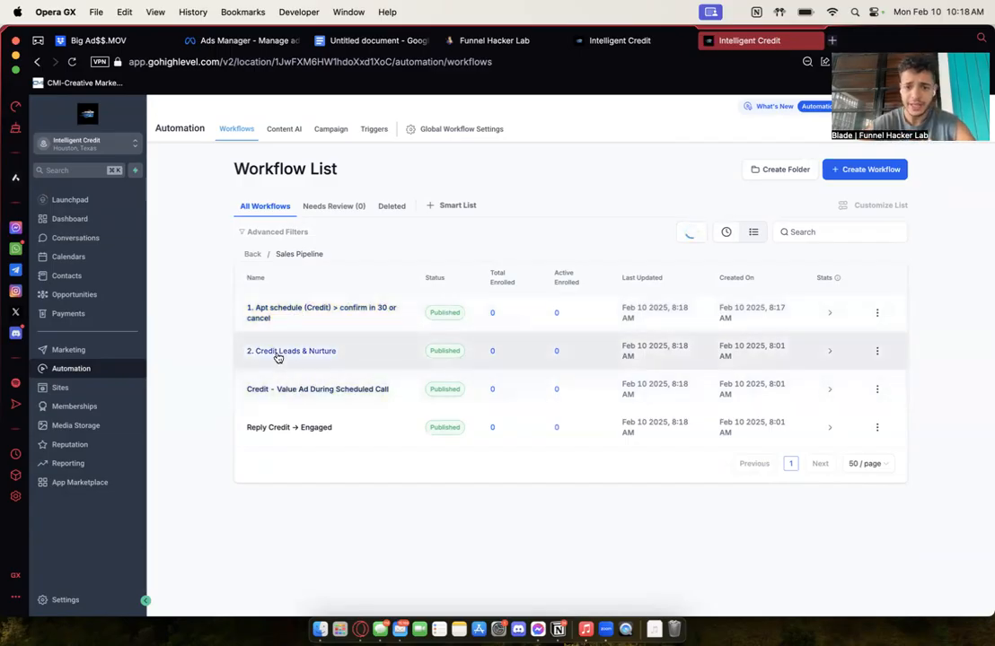
click(277, 356)
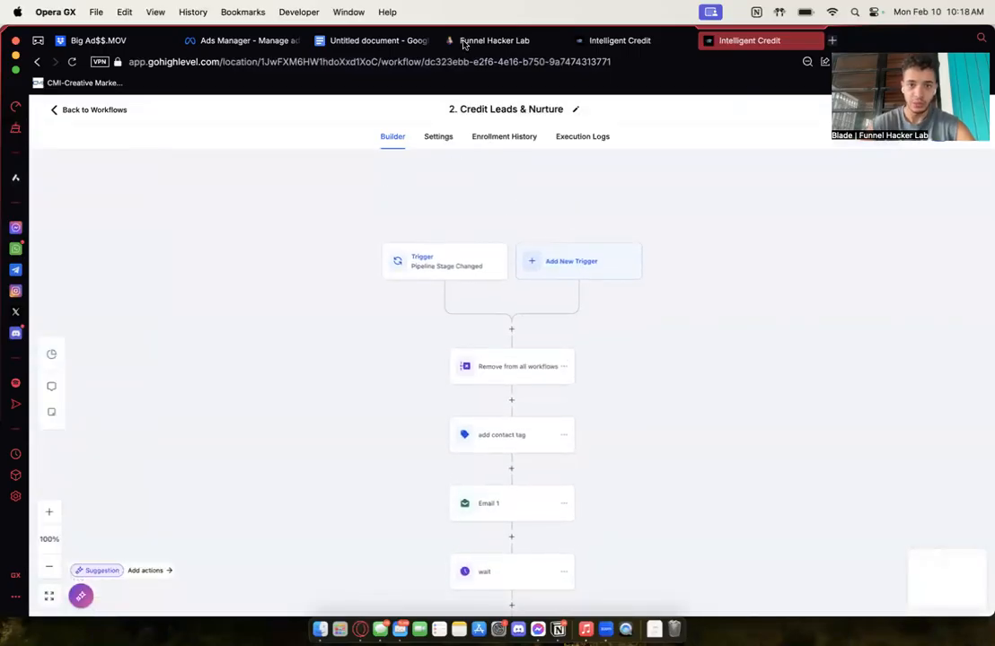
click(459, 108)
key(BackSpace)
text(1)
key(Return)
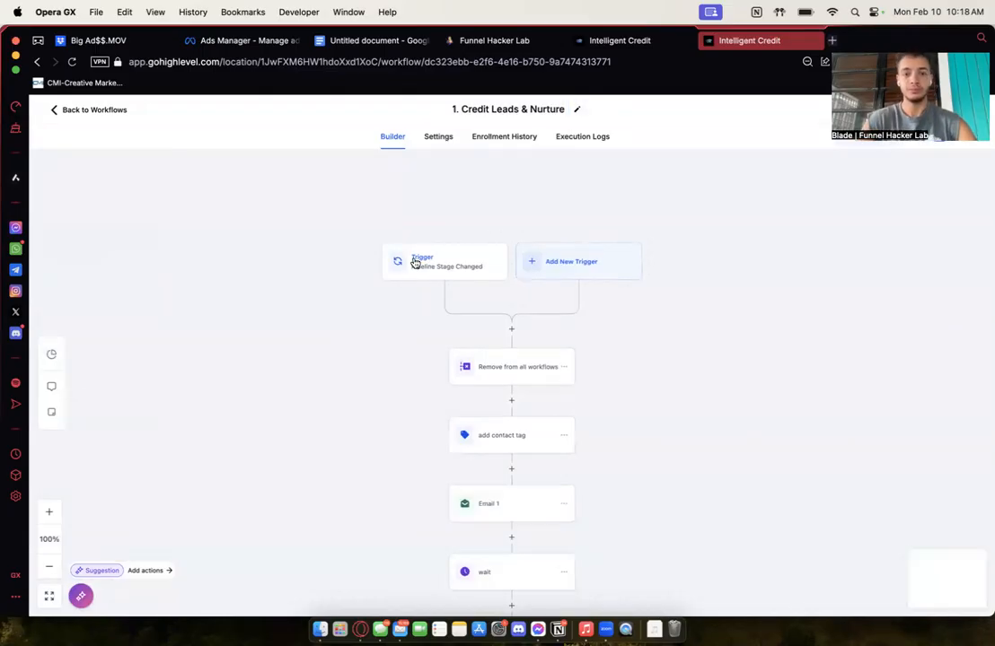
Step: Set the Pipeline Stage Changed trigger's filters to the Sales Pipeline and the New Leads stage, and save the trigger
click(434, 267)
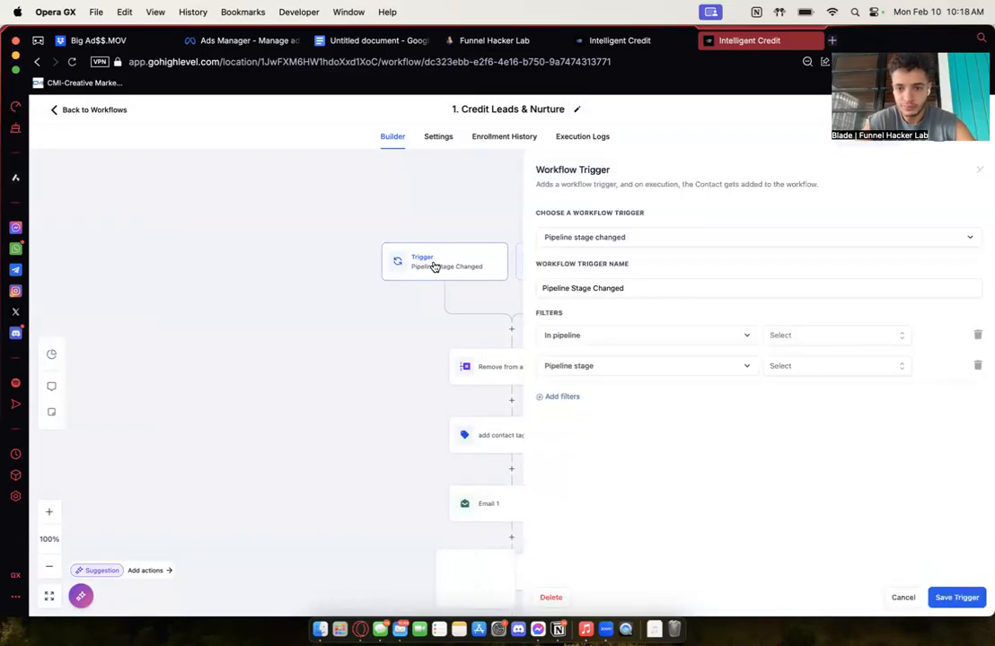
click(806, 335)
click(781, 420)
click(795, 371)
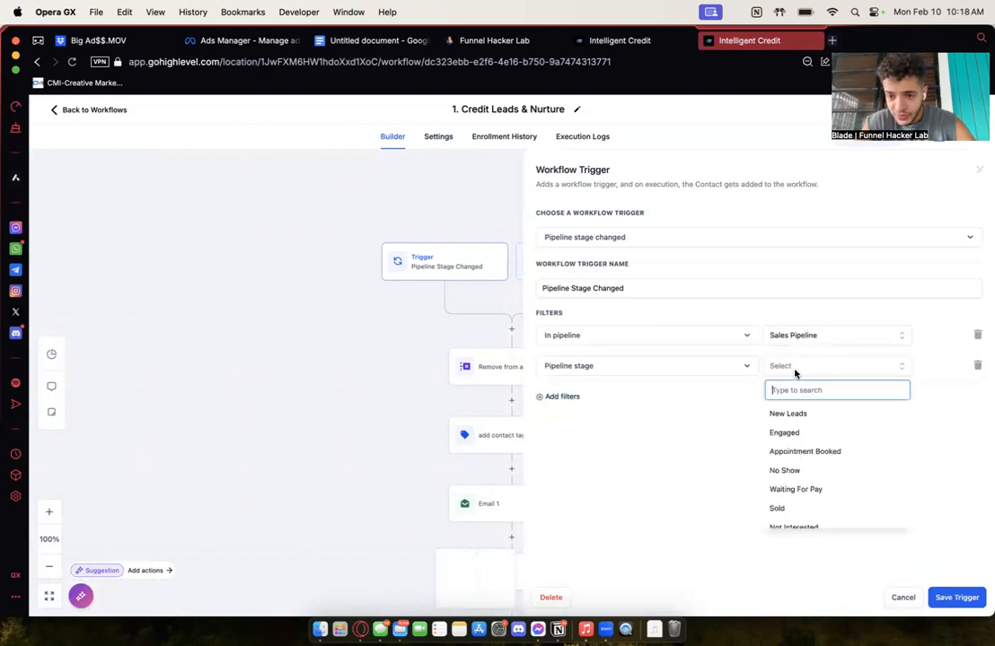
click(787, 414)
click(699, 285)
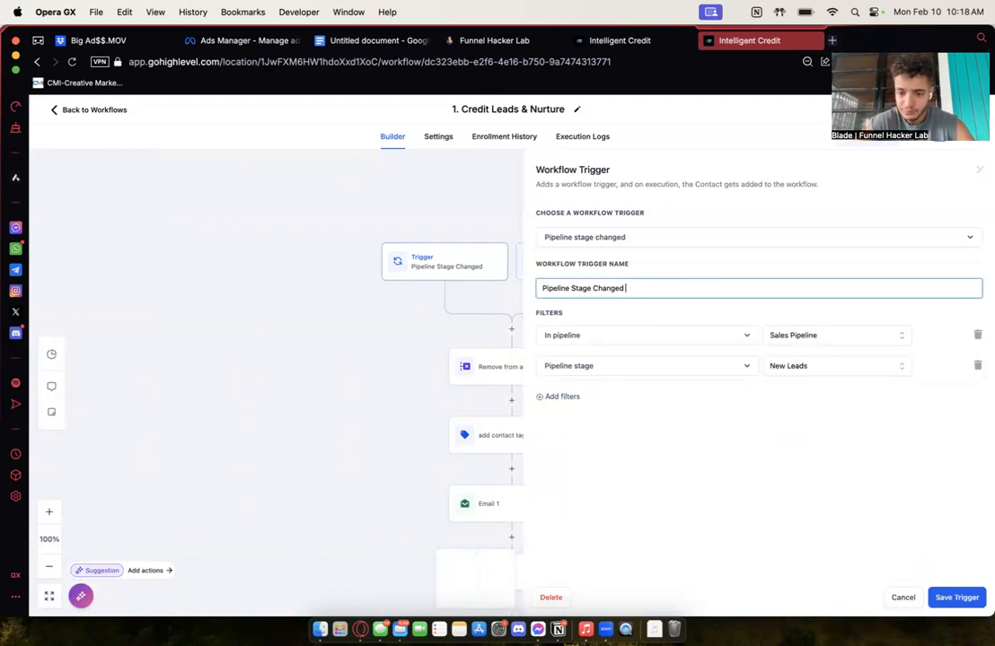
click(957, 597)
Step: Save the Credit Leads & Nurture workflow and review its sequence of emails and waits
scroll(529, 440, down, 15)
scroll(527, 435, down, 15)
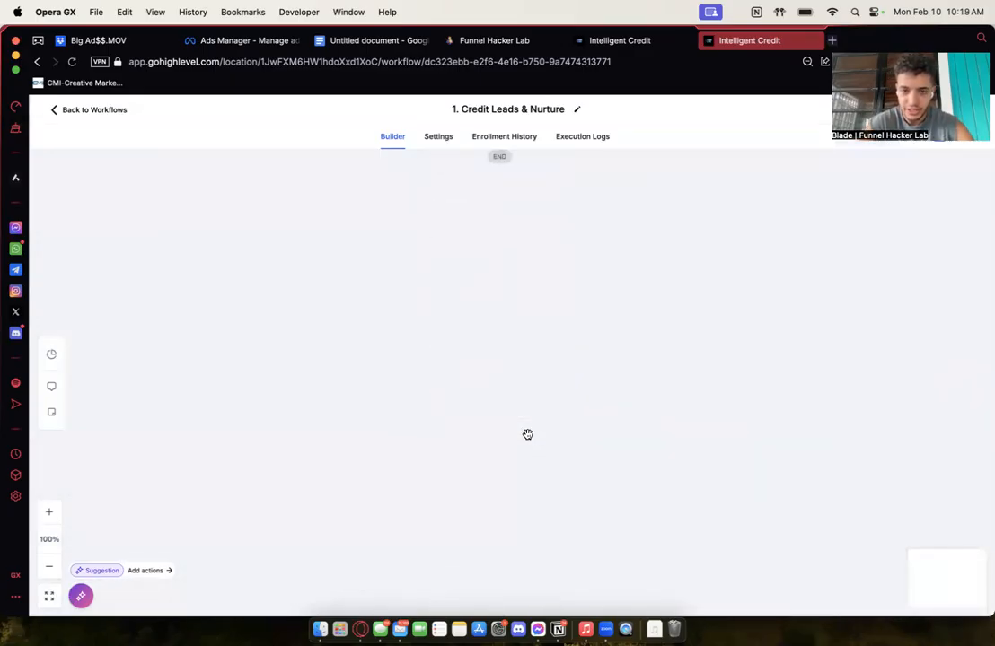
scroll(527, 435, up, 5)
click(959, 111)
scroll(379, 323, up, 10)
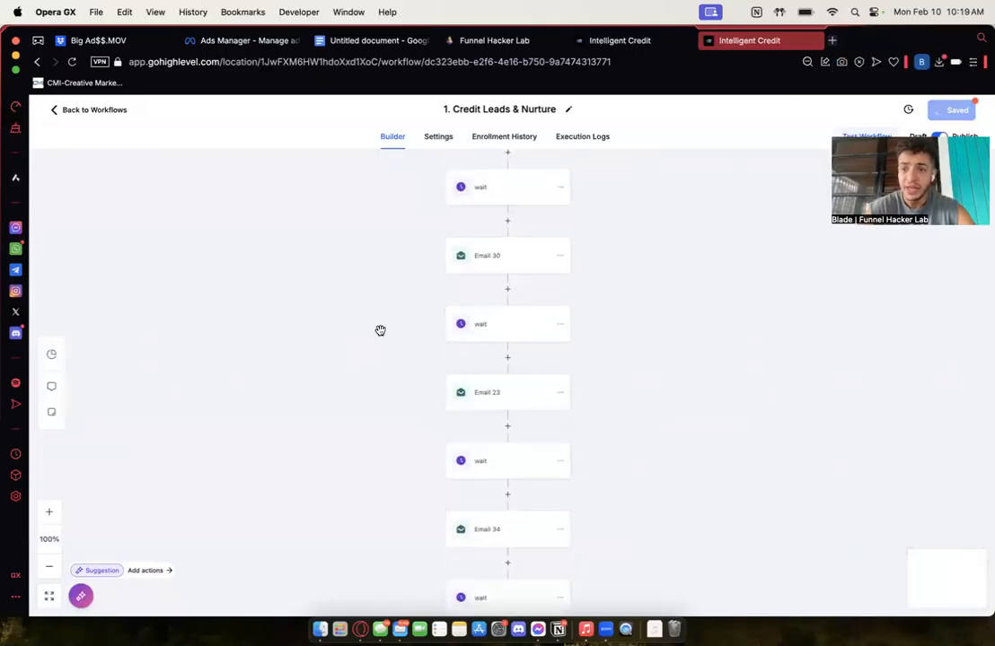
scroll(380, 331, up, 15)
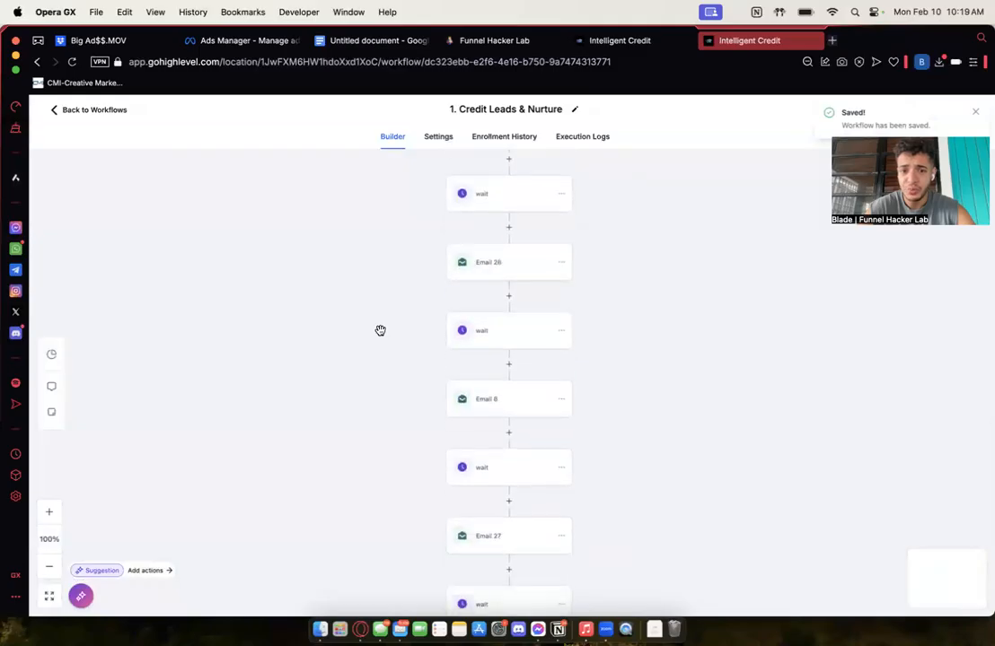
scroll(380, 330, down, 3)
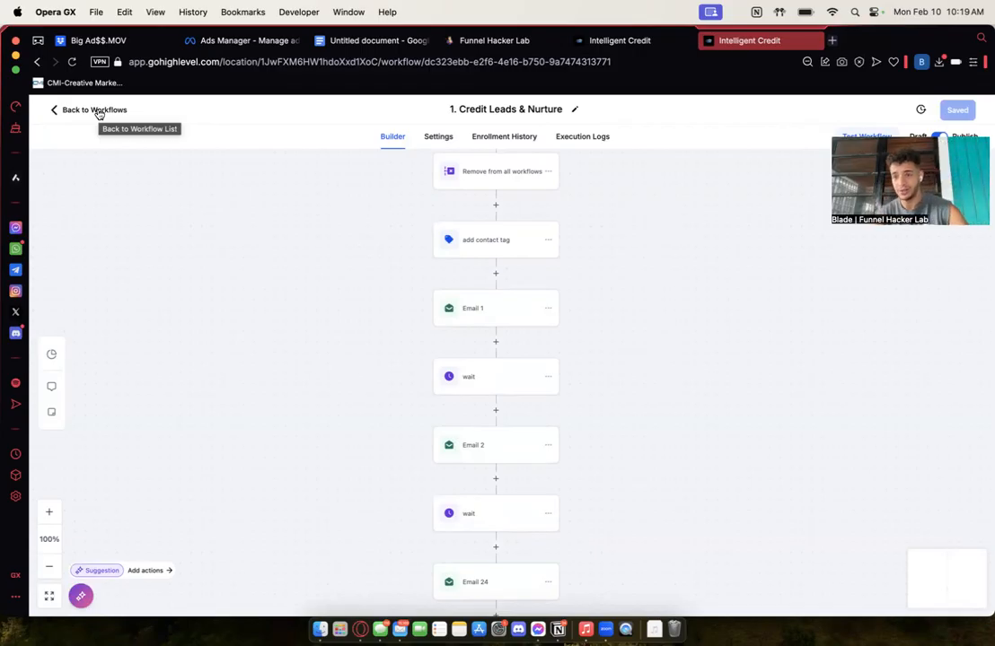
Step: In the "Reply Credit -> Engaged" workflow, set the Customer Replied trigger's Replied to Workflow filter to "1. Credit Leads & Nurture" and save the trigger
click(97, 111)
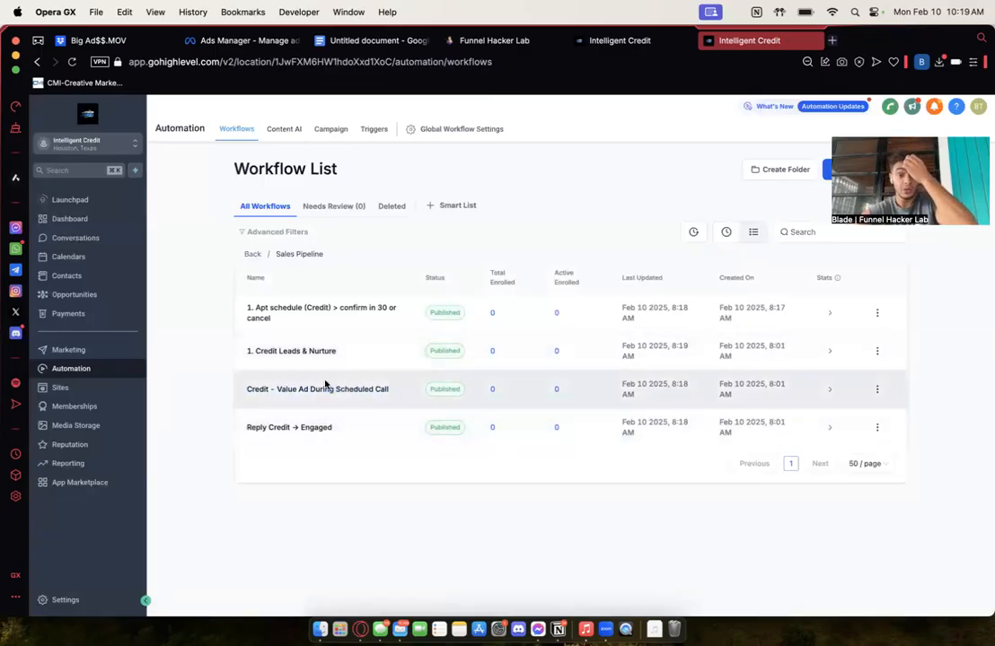
click(296, 431)
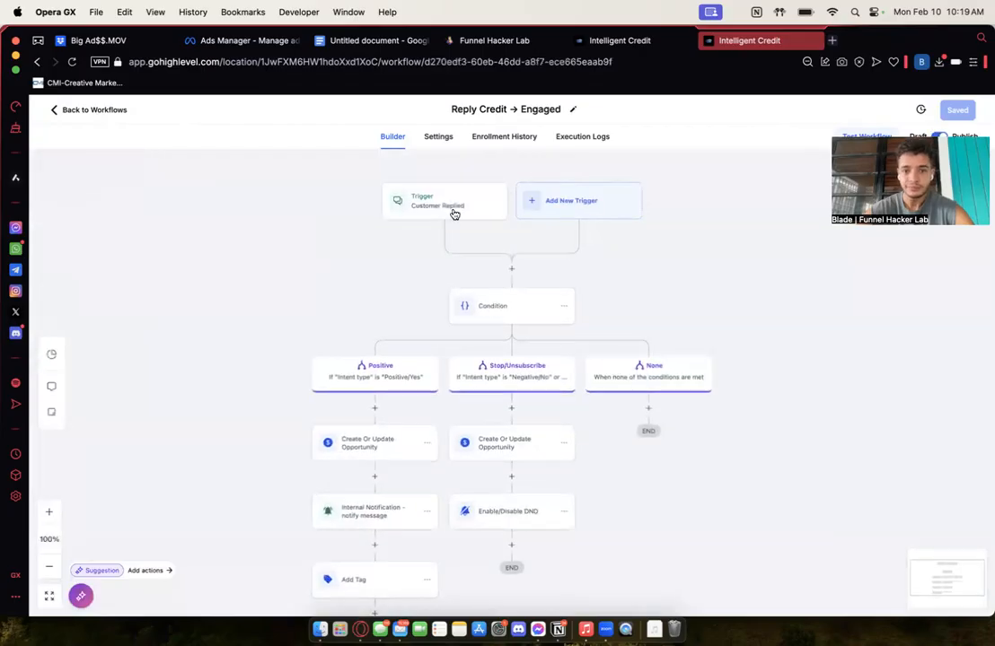
click(431, 207)
click(821, 335)
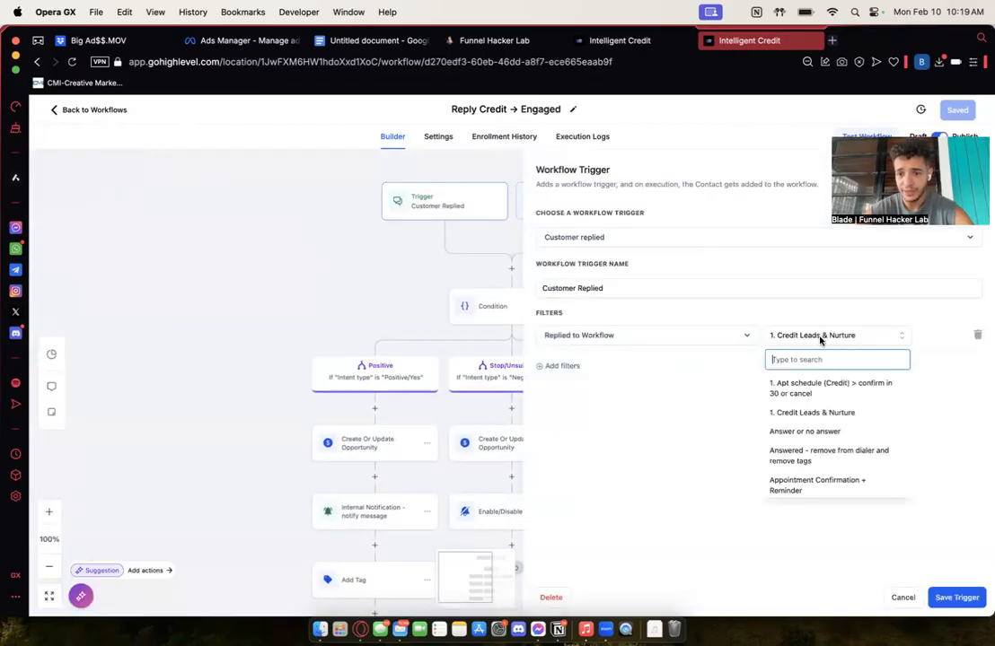
text(credit)
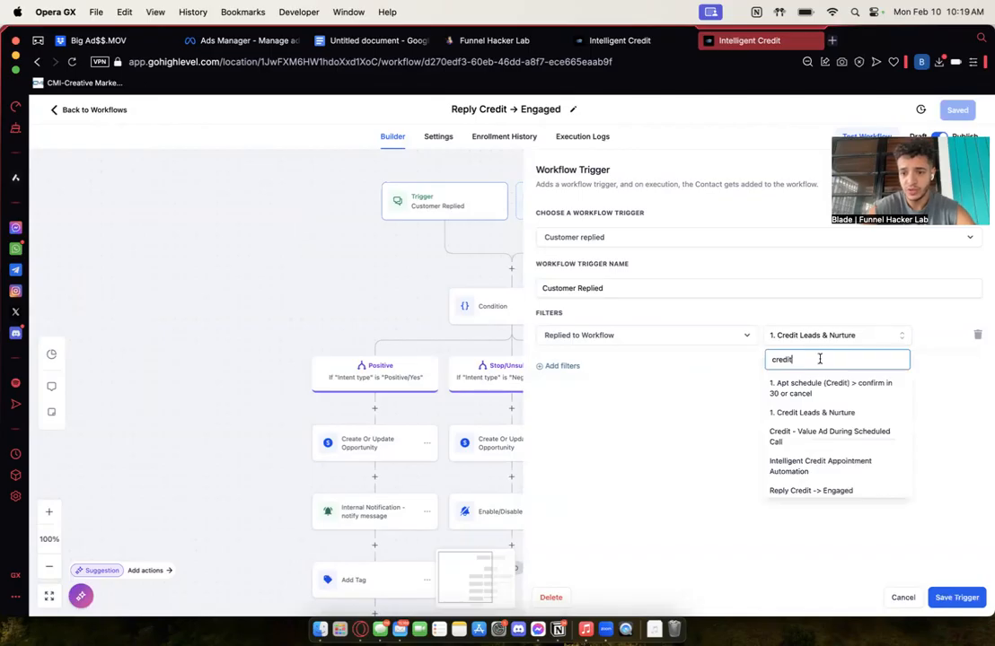
click(824, 412)
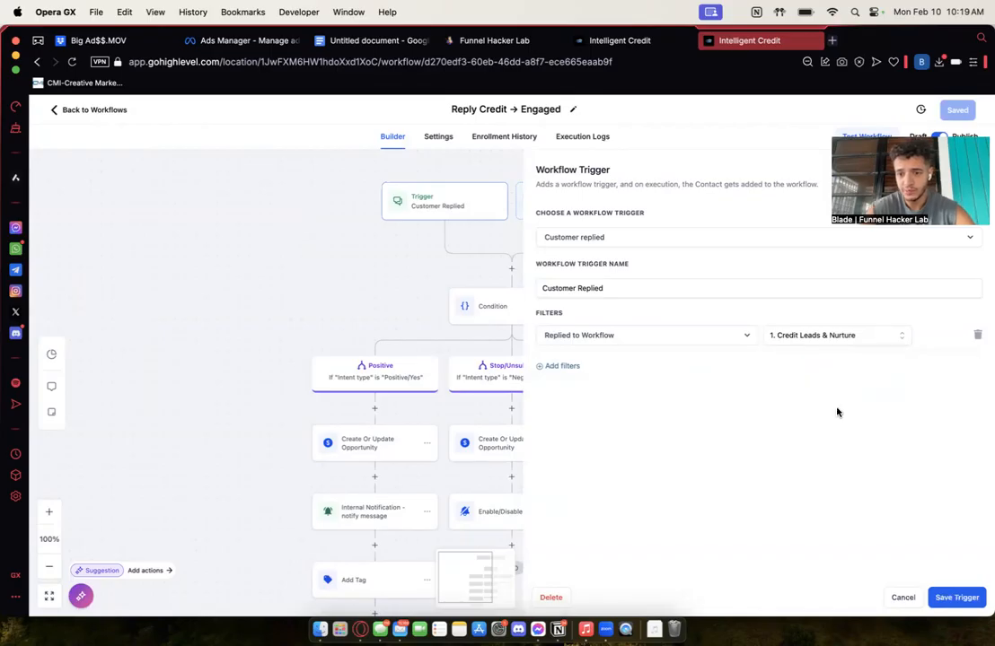
click(562, 366)
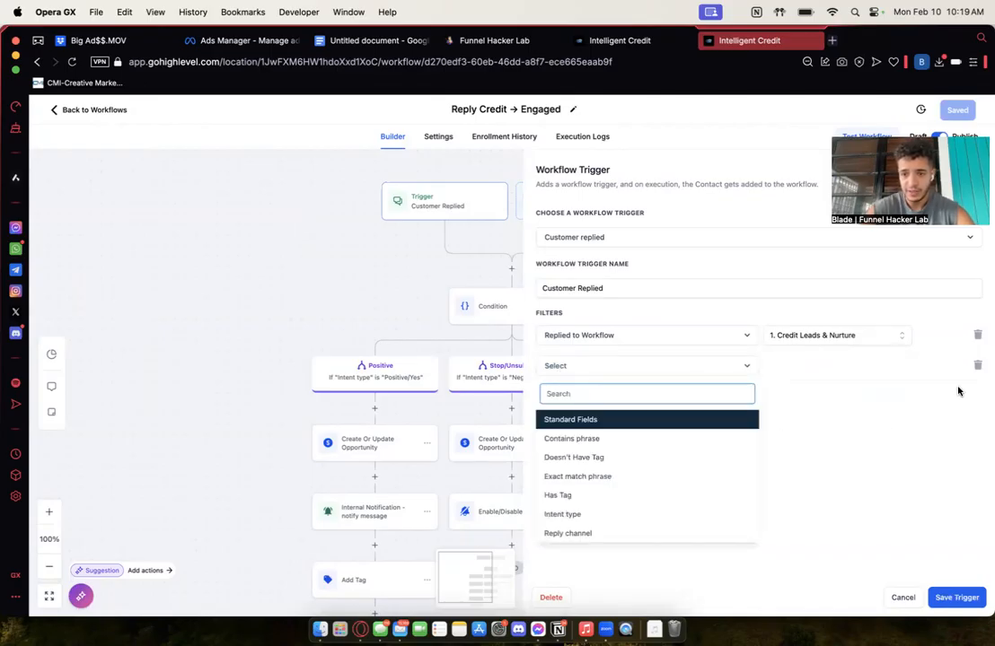
click(978, 366)
click(957, 597)
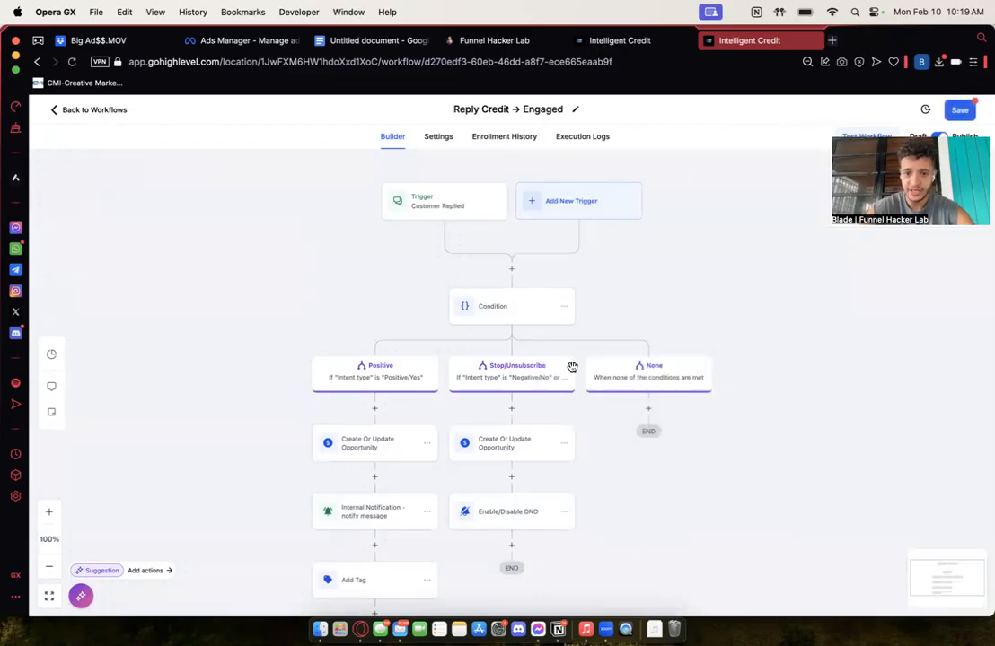
Step: Examine the Condition action's Positive and Stop/Unsubscribe branch rules without changing them
click(489, 313)
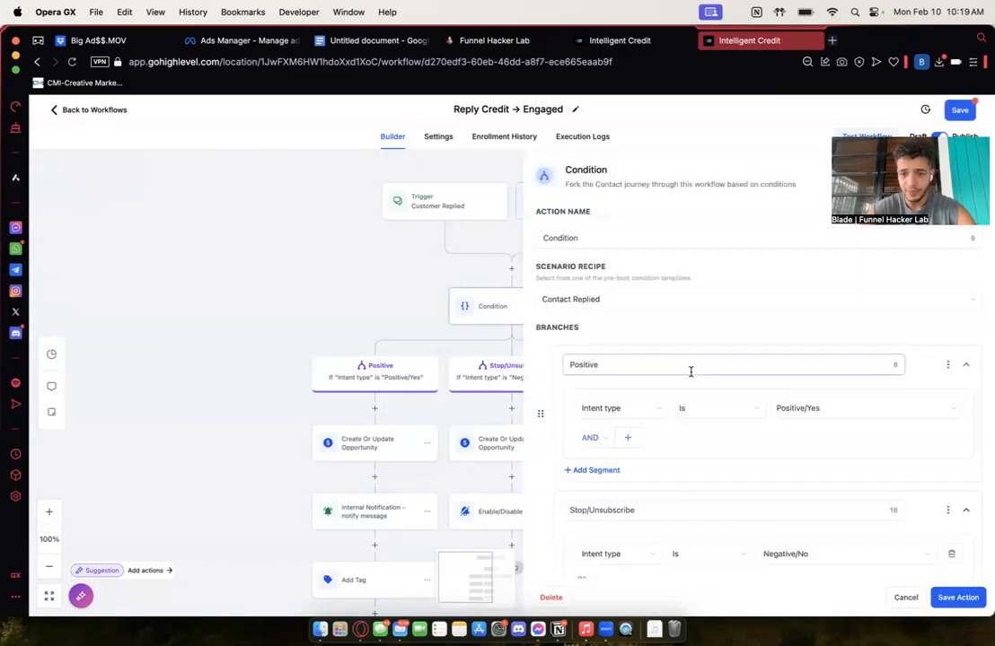
scroll(690, 370, down, 4)
scroll(783, 398, down, 2)
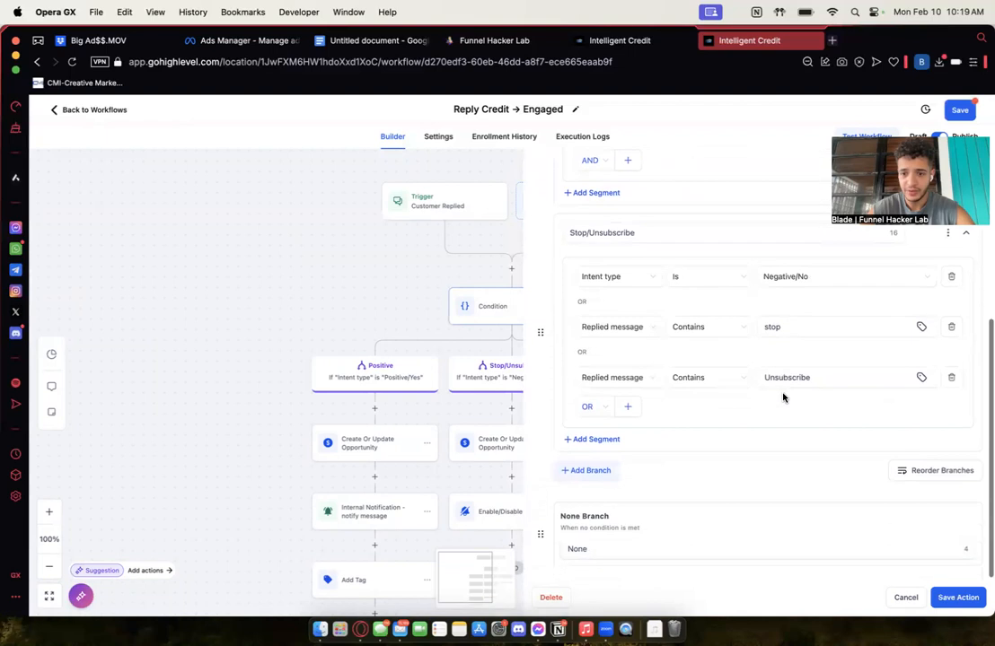
click(906, 597)
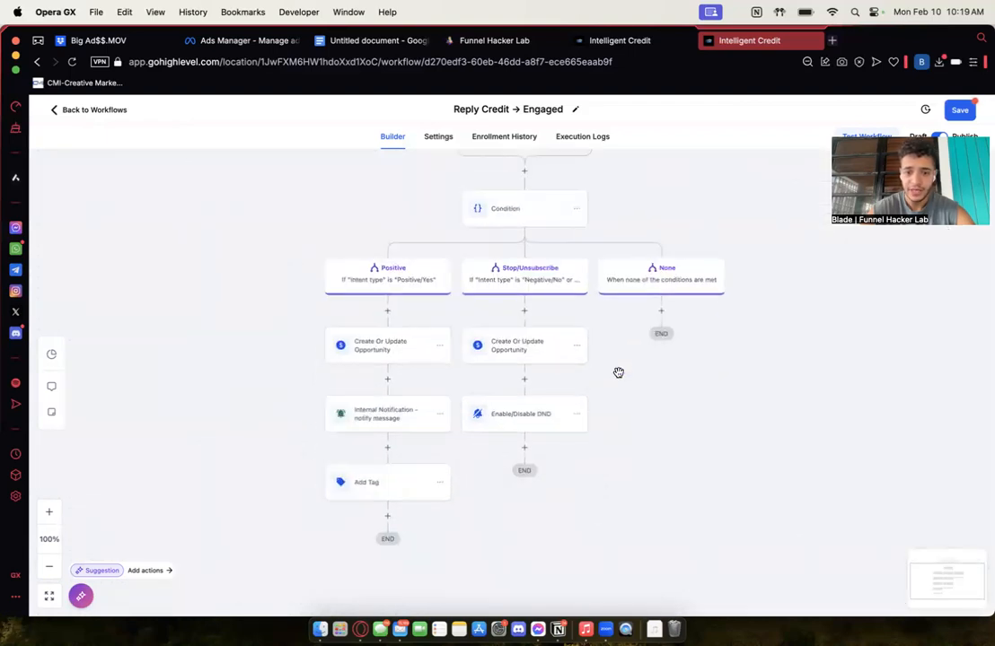
Step: Set the Stop/Unsubscribe branch's Create Or Update Opportunity action to the Sales Pipeline's Not Interested stage and save the action
click(518, 345)
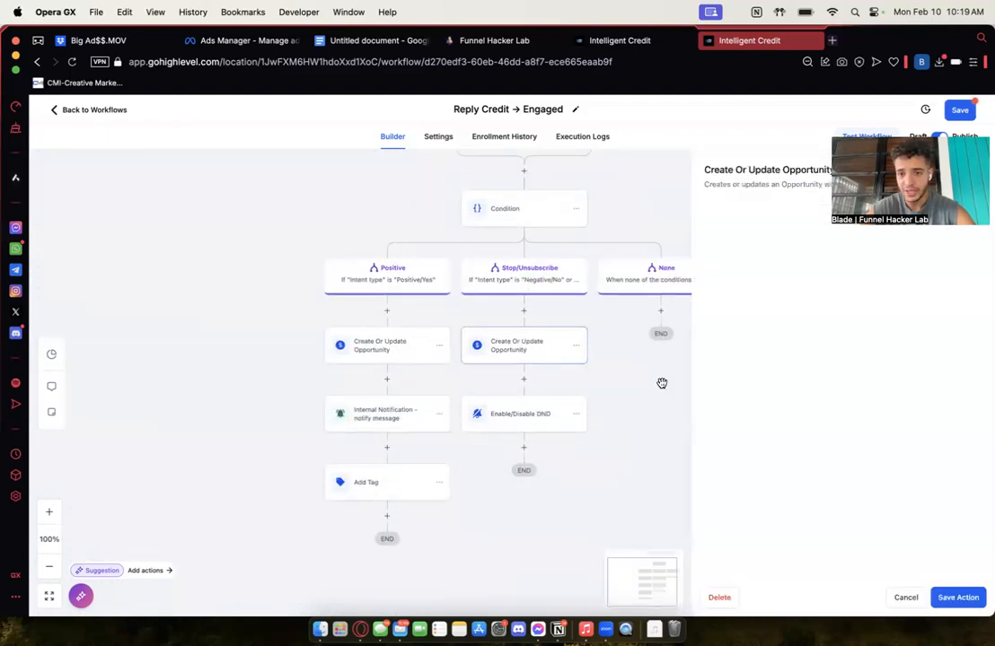
click(710, 278)
click(714, 360)
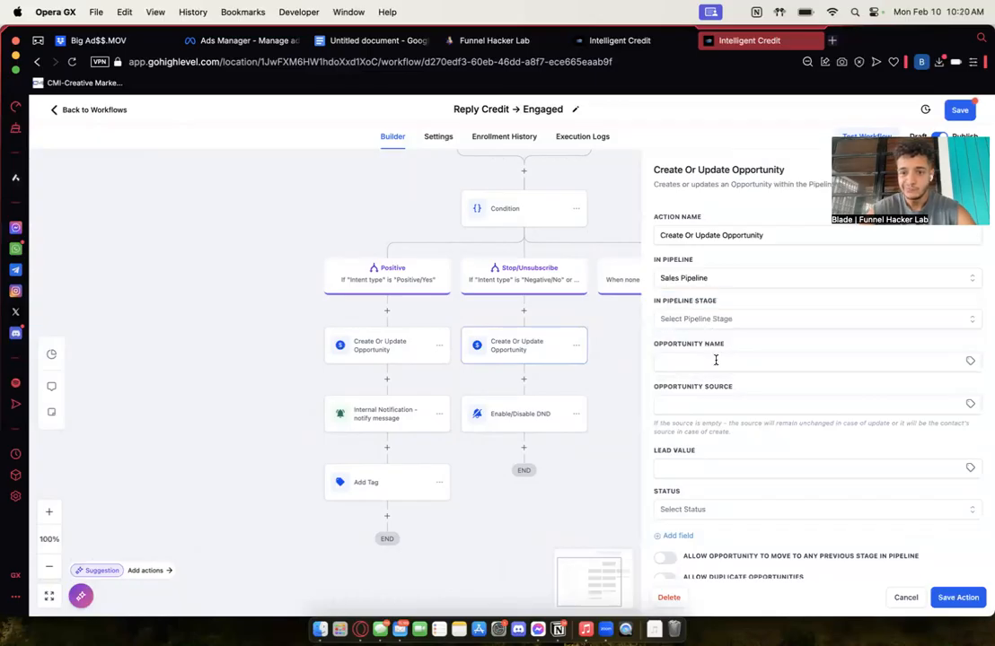
click(714, 319)
scroll(732, 458, down, 1)
click(708, 469)
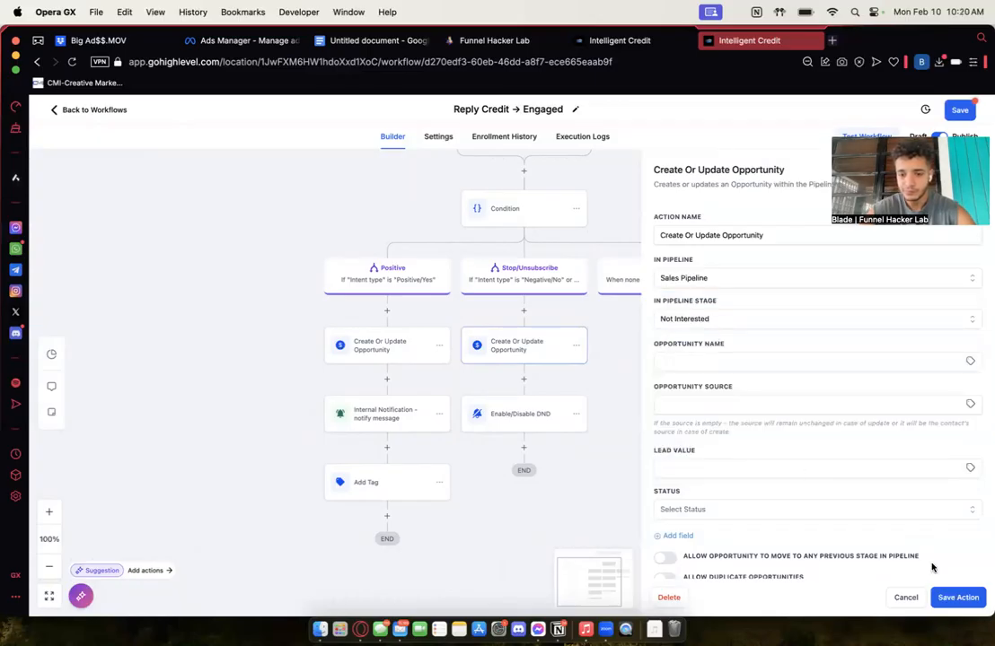
click(957, 598)
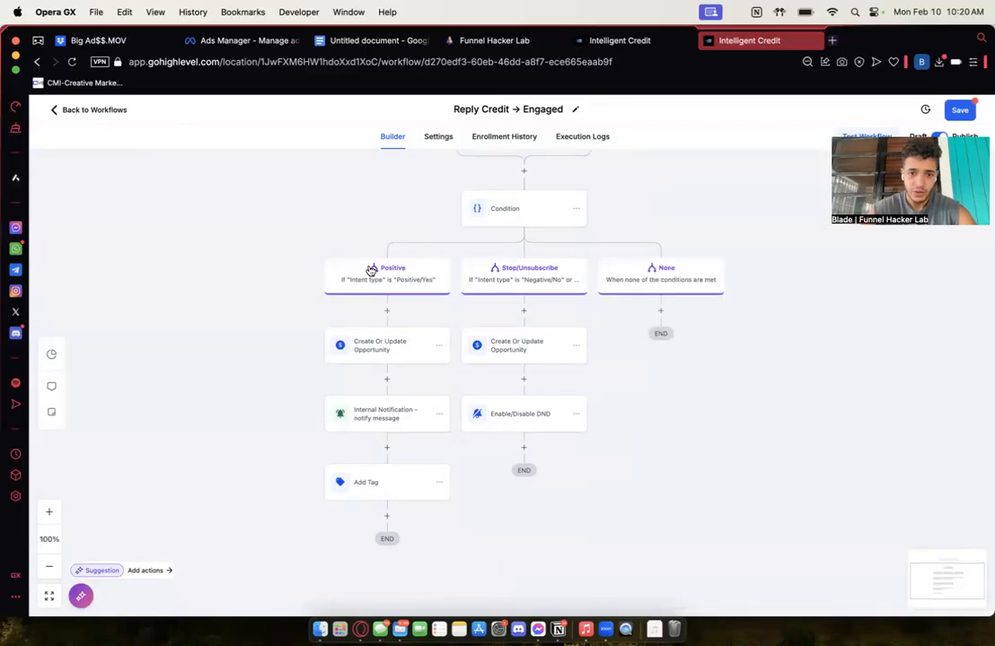
Step: Set the Positive branch's Create Or Update Opportunity action to the Sales Pipeline's Engaged stage, enter a lead value and save the action
click(381, 358)
click(719, 278)
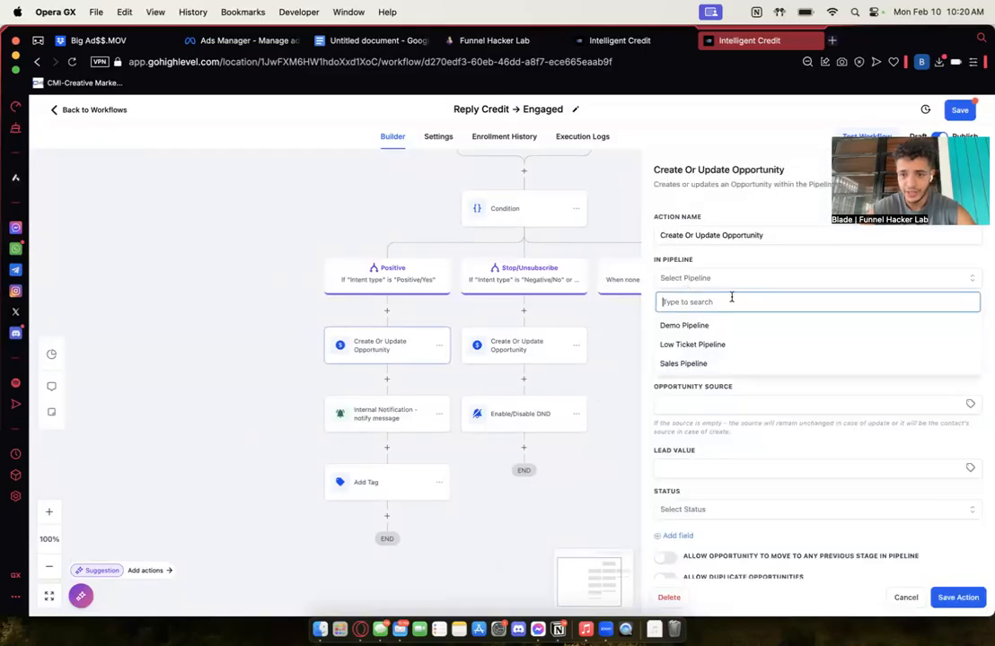
click(699, 361)
click(699, 320)
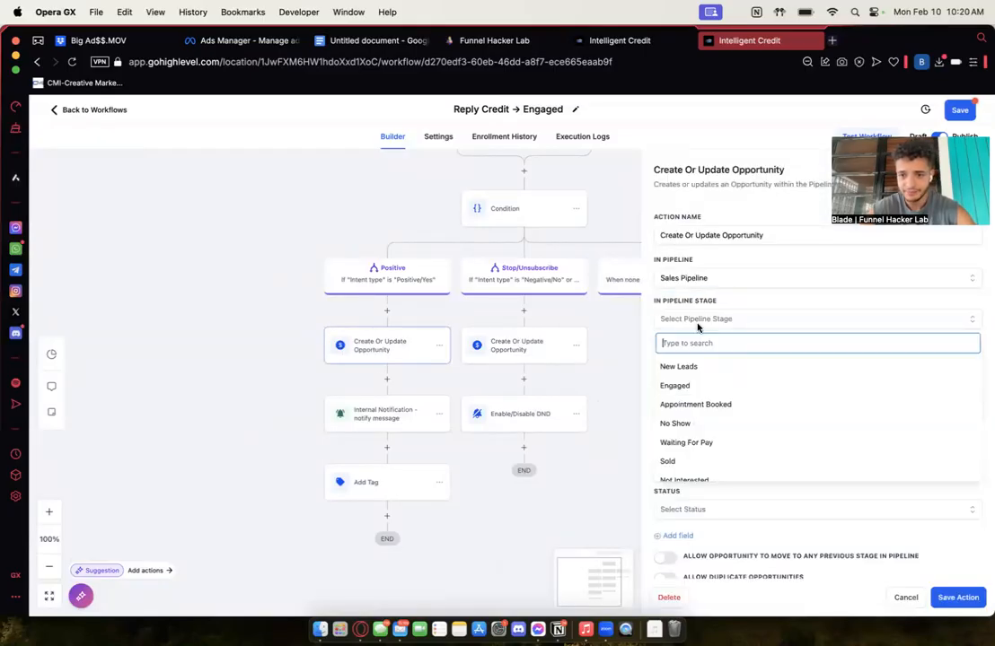
click(684, 385)
click(707, 465)
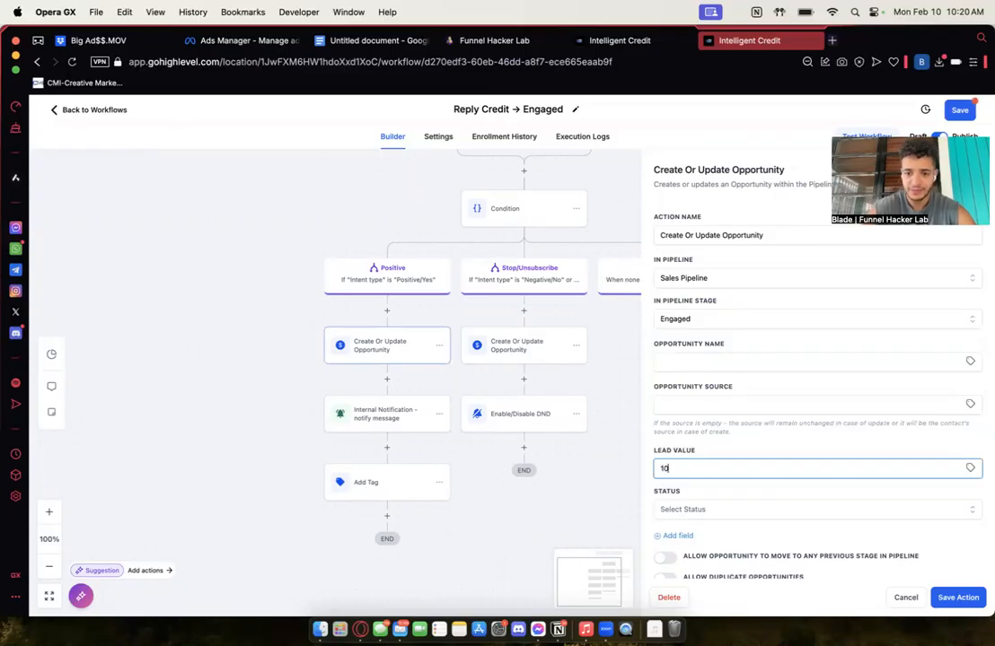
click(831, 509)
click(820, 491)
click(966, 601)
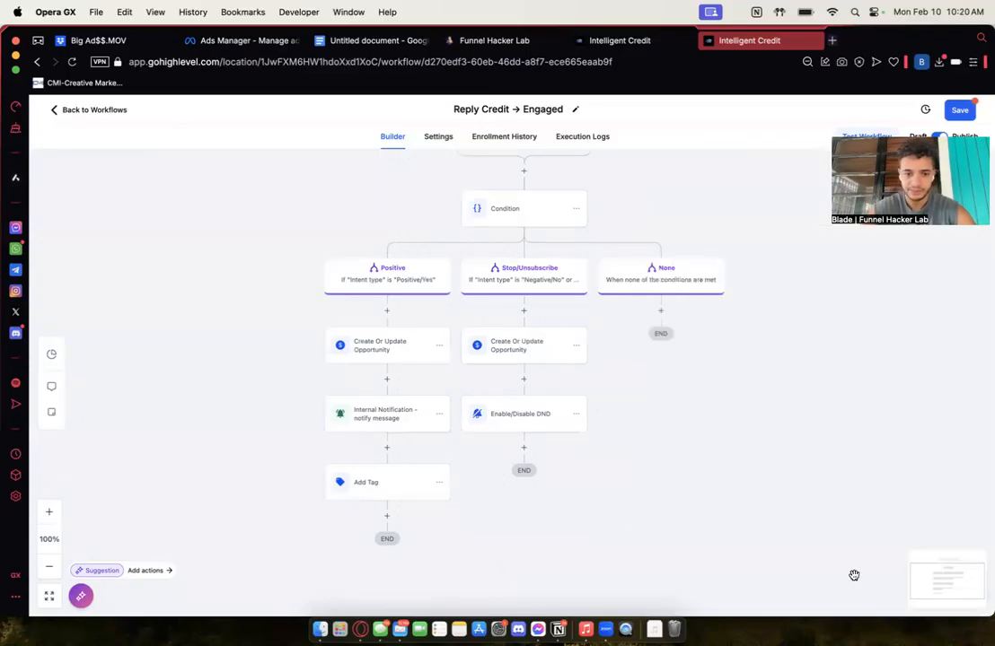
Step: Check the Positive branch's Internal Notification and Add Tag actions and save the "Reply Credit -> Engaged" workflow
click(389, 419)
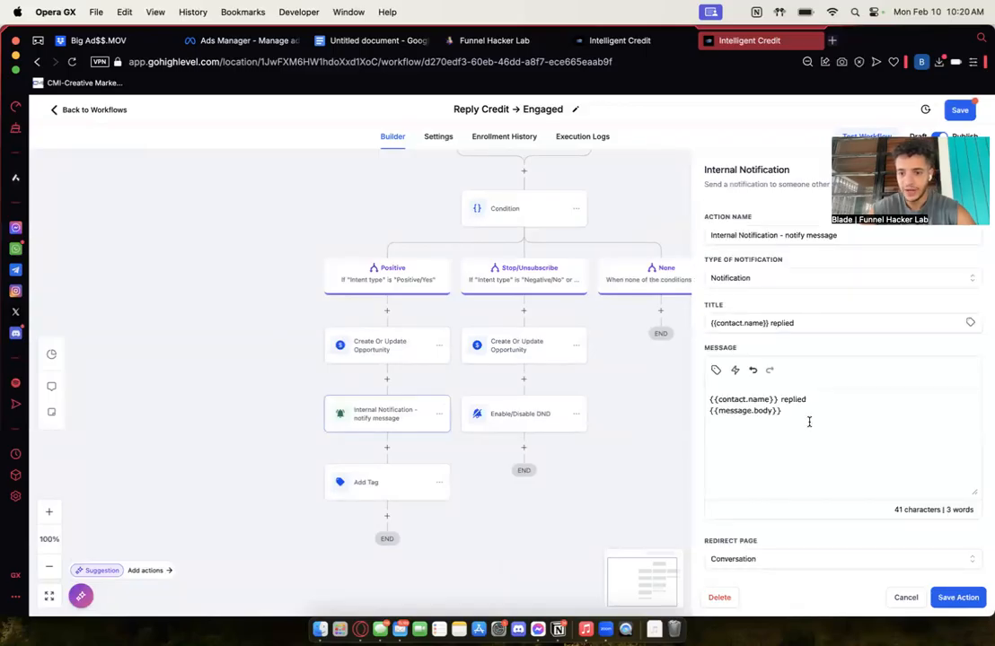
click(365, 490)
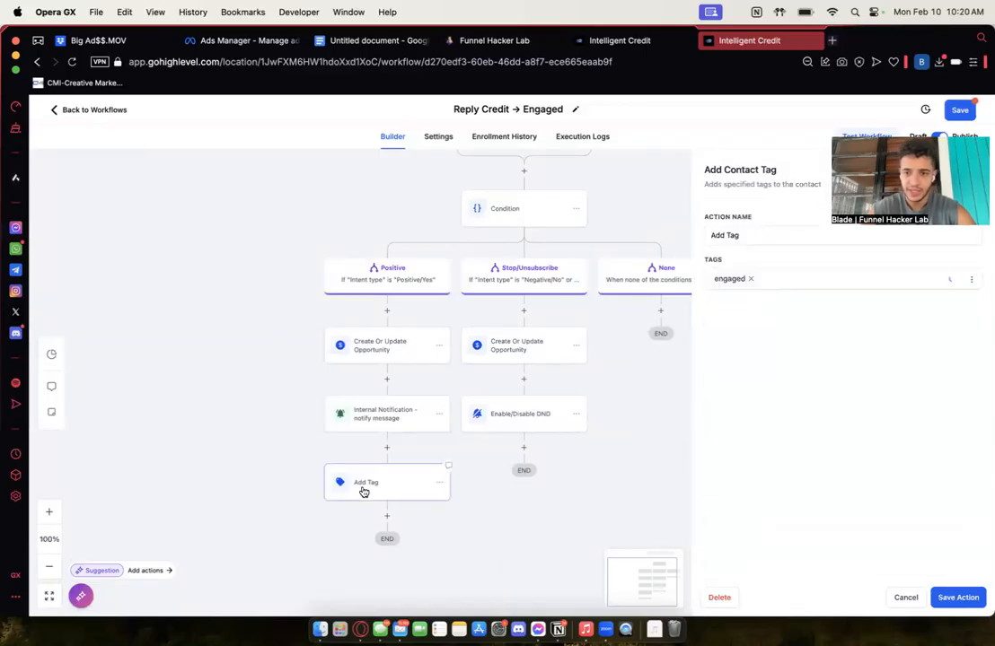
click(939, 597)
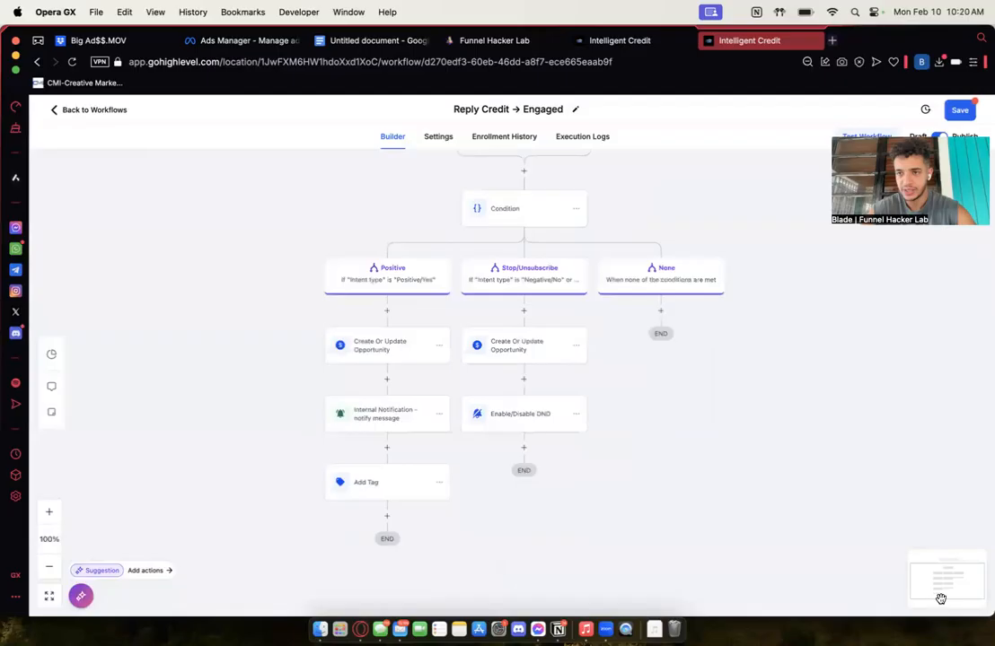
click(960, 109)
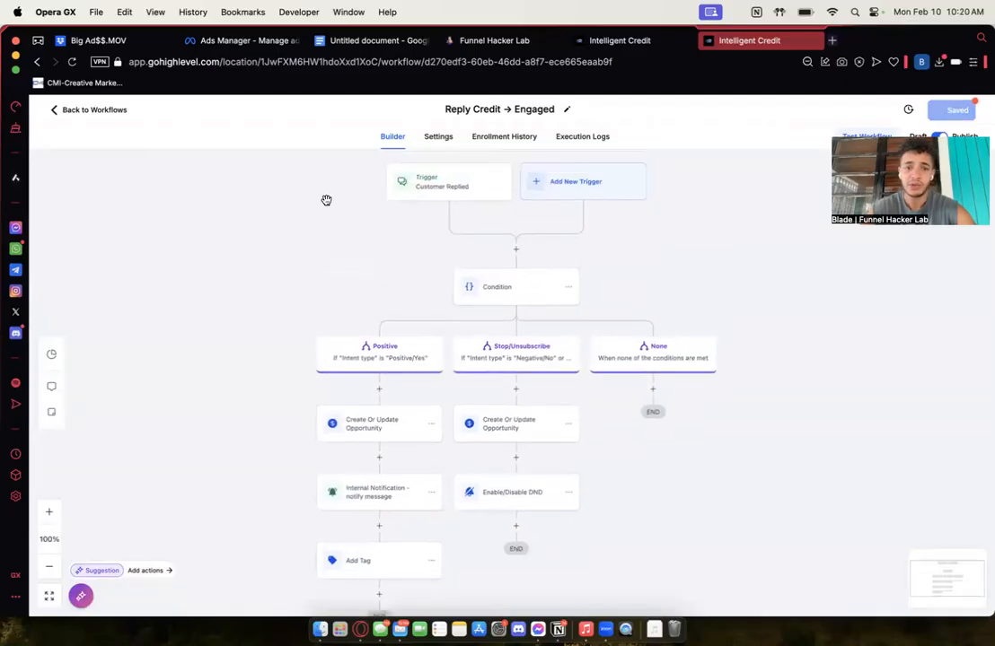
Step: In "1. Apt schedule (Credit) > confirm in 30 or cancel", set the Appointment Status trigger's calendar filter to Intelligent Credit and save the trigger and workflow
click(90, 111)
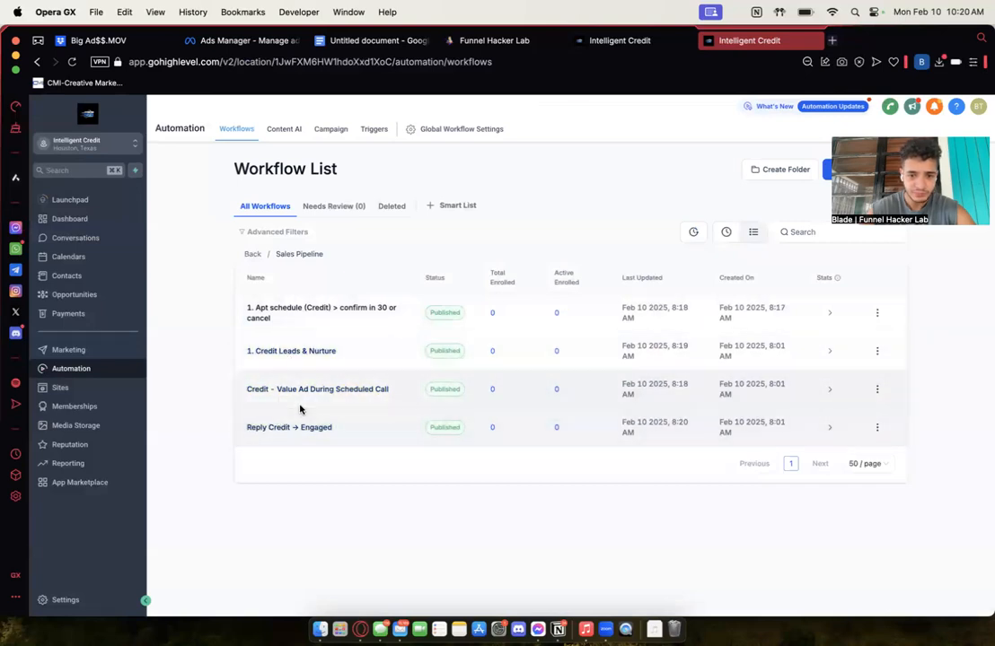
click(281, 316)
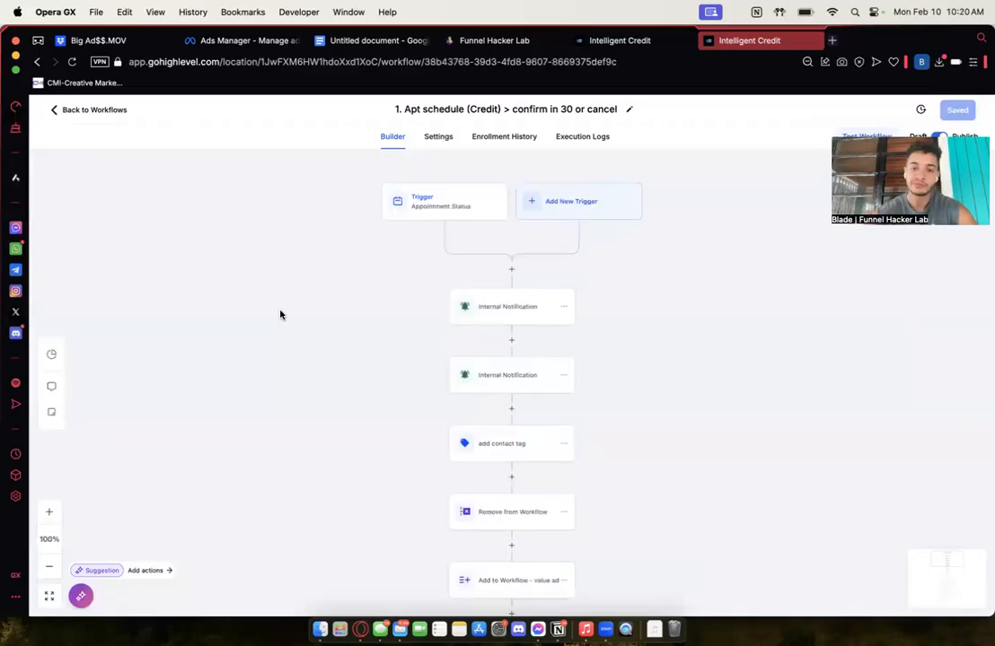
click(444, 214)
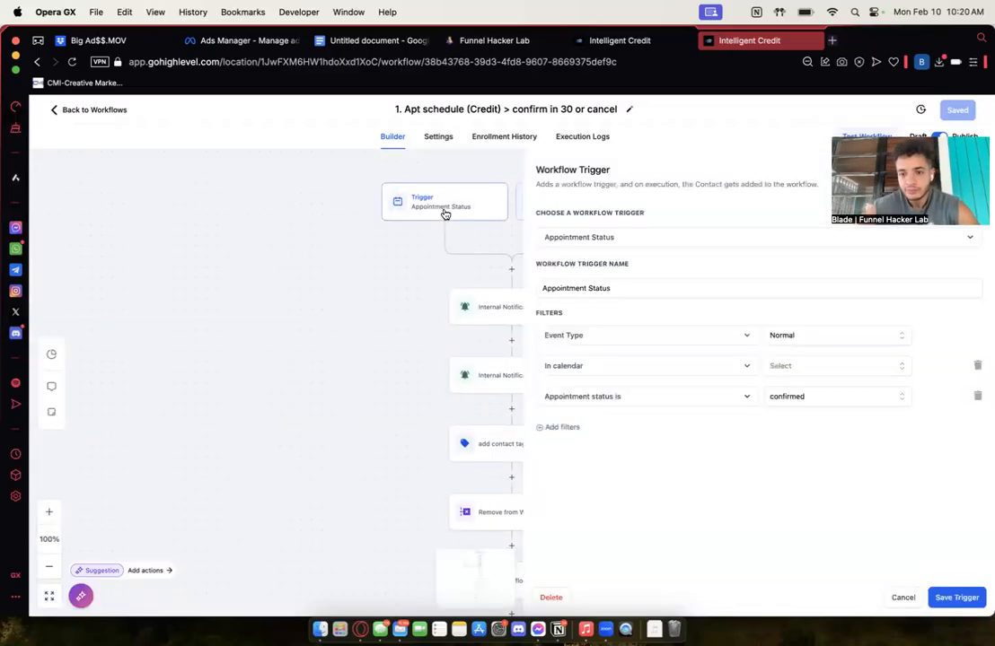
click(797, 367)
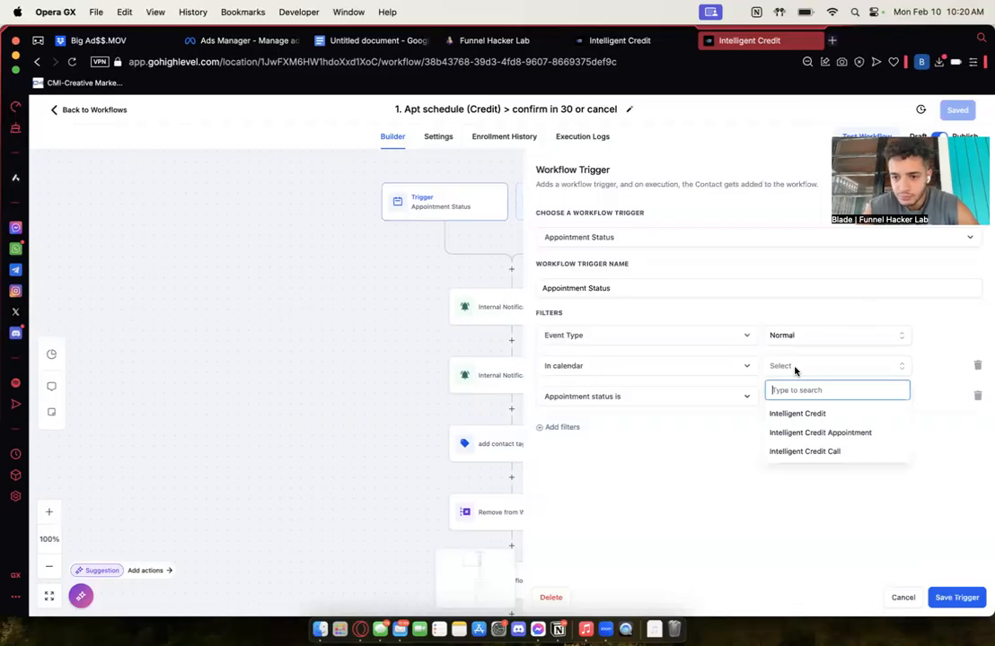
click(810, 415)
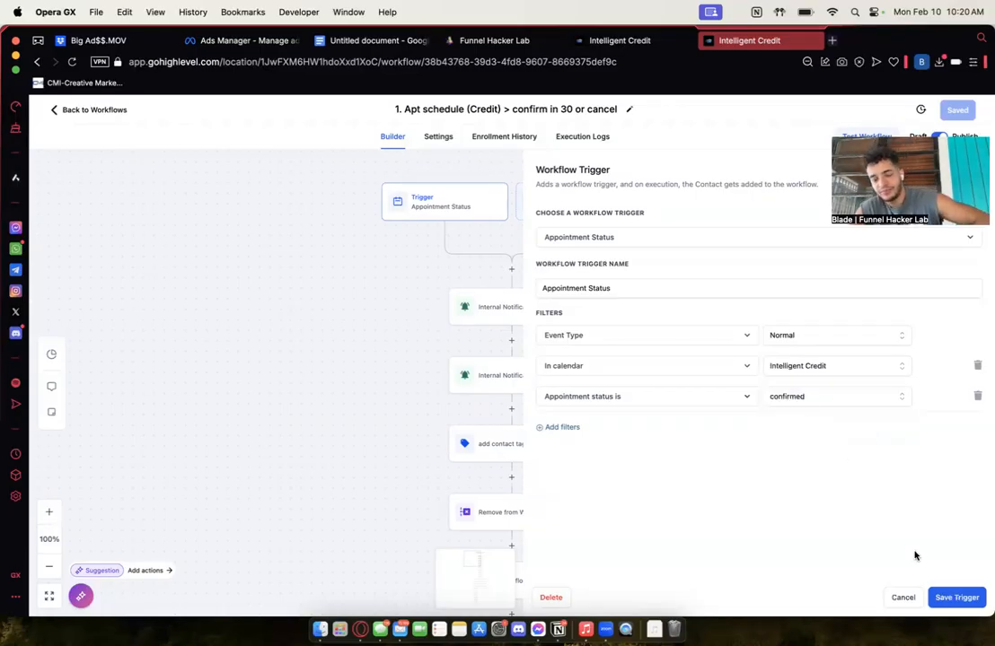
click(951, 596)
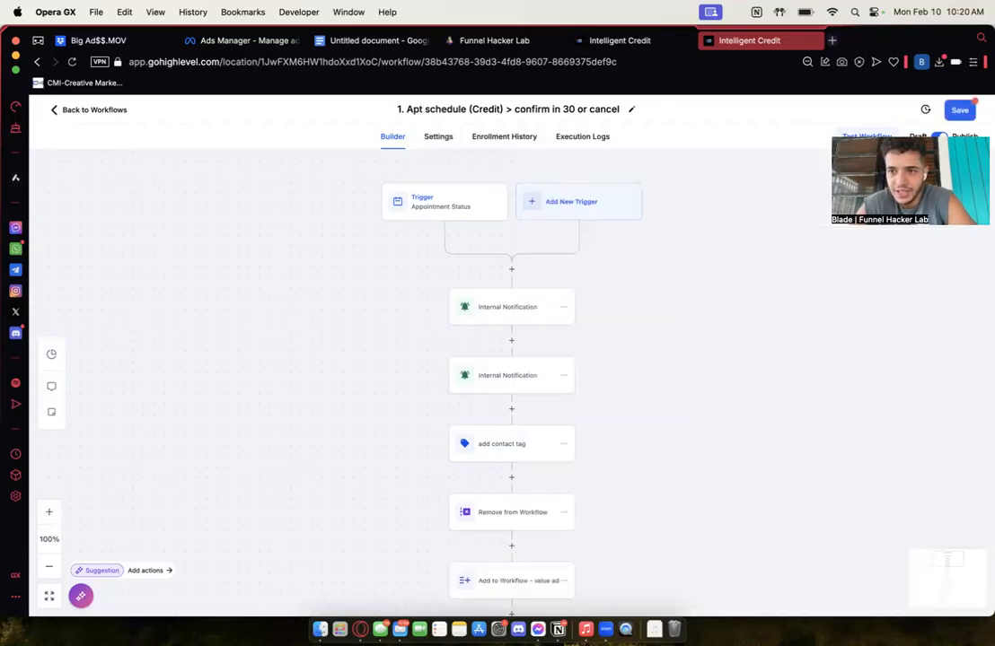
click(960, 111)
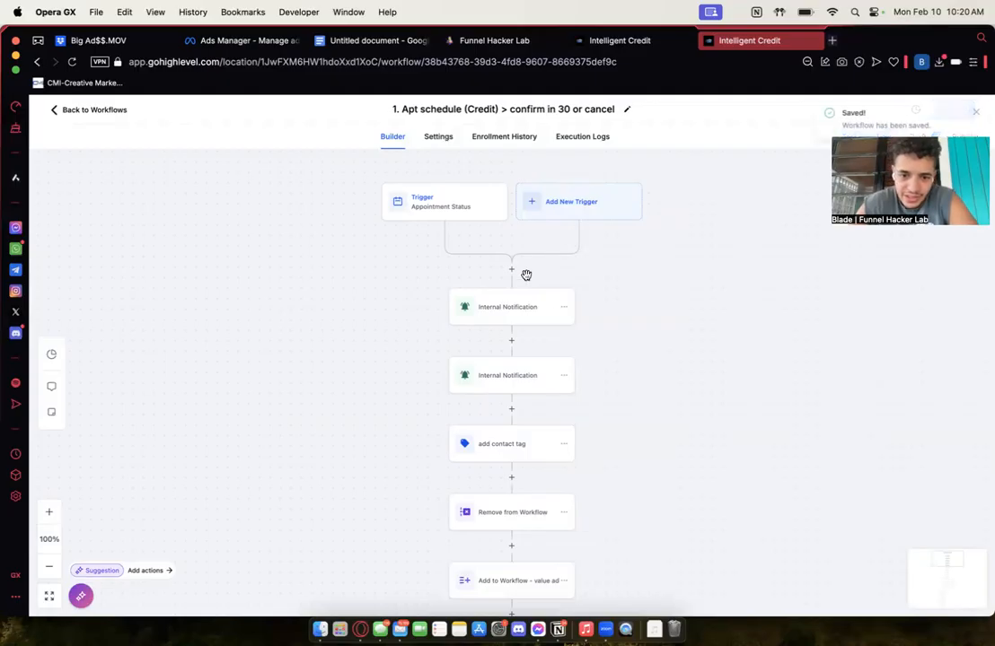
Step: Delete the first Internal Notification action directly below the Appointment Status trigger
scroll(526, 274, down, 5)
scroll(526, 274, down, 5)
scroll(526, 275, up, 10)
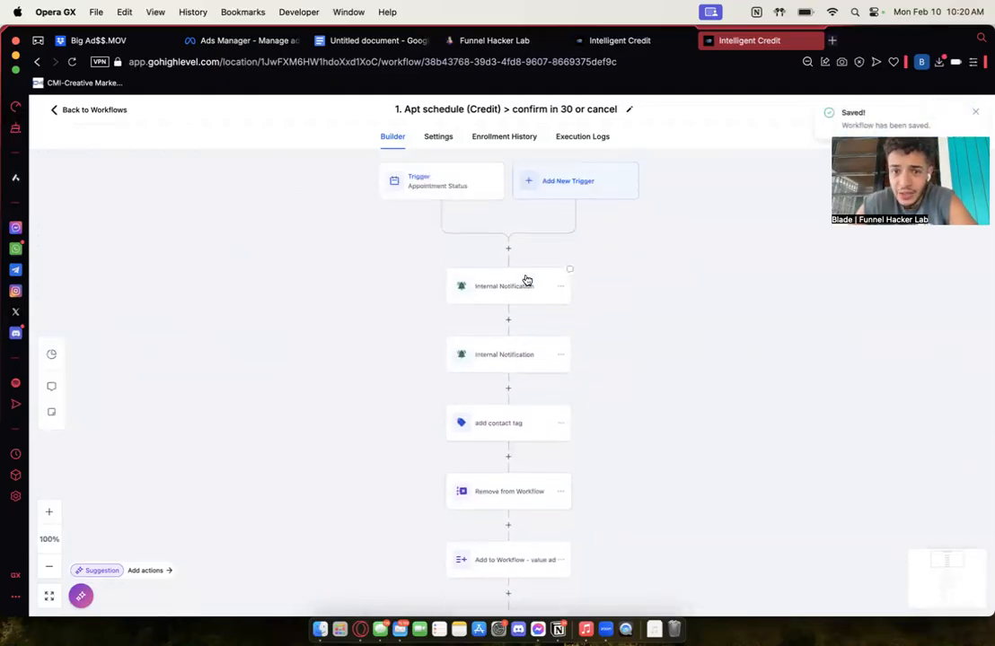
scroll(526, 275, down, 3)
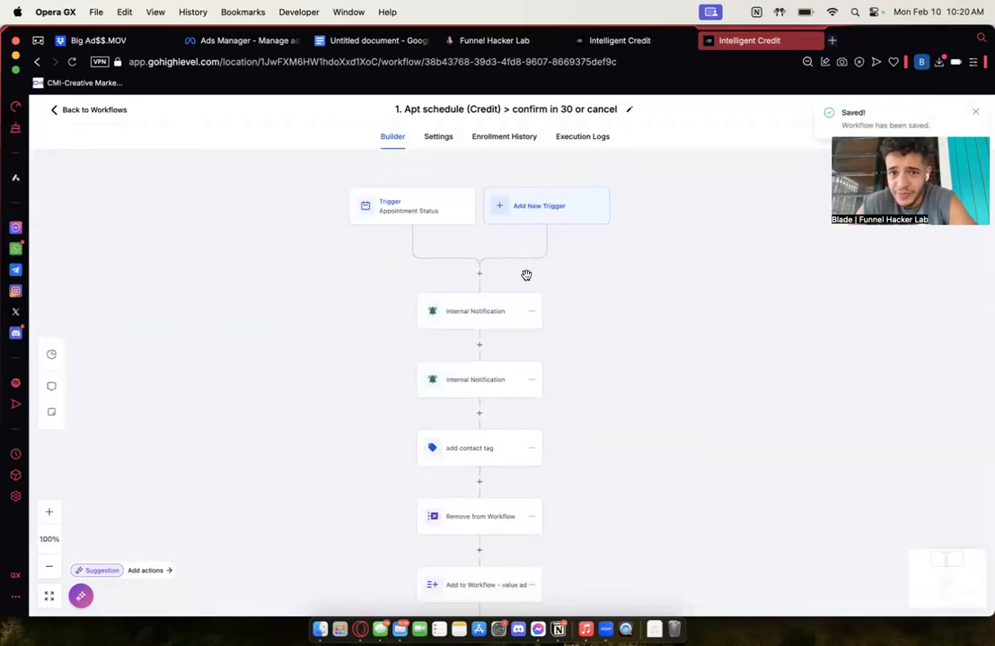
scroll(526, 275, down, 2)
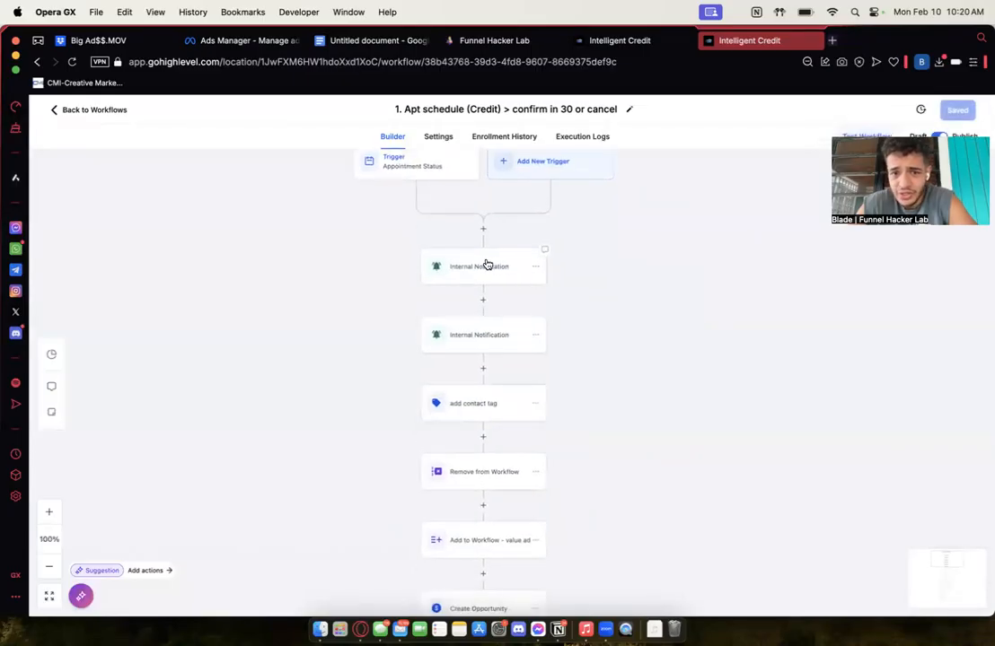
click(483, 267)
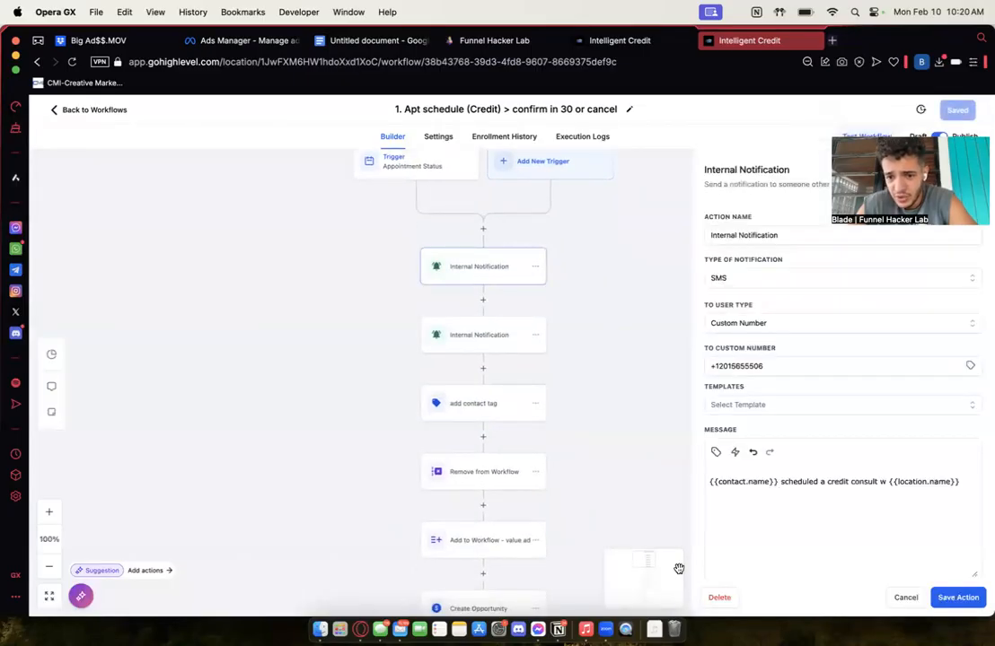
click(719, 597)
click(624, 386)
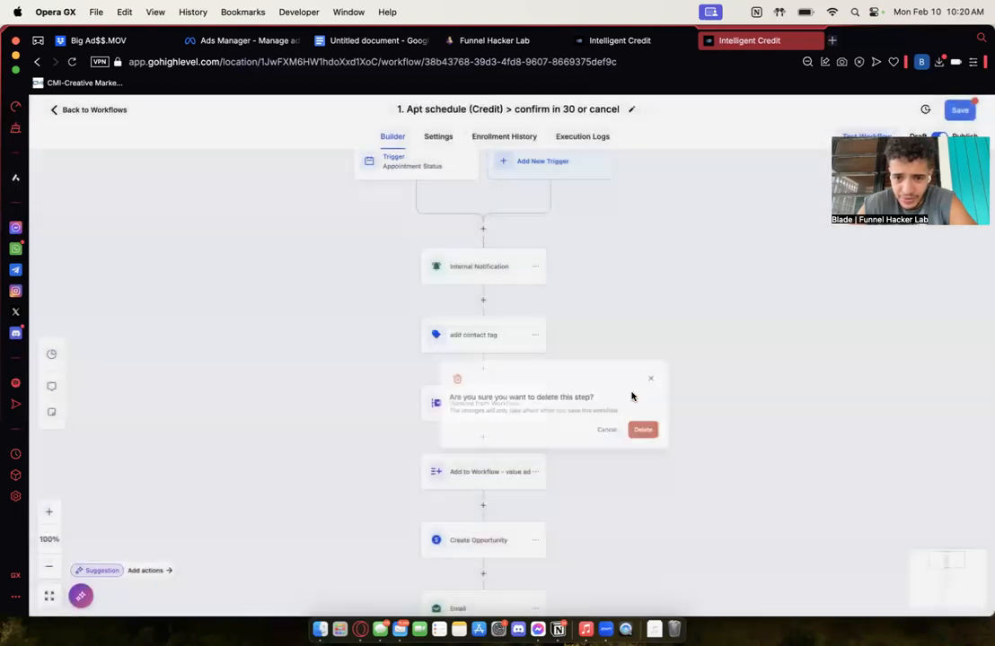
Step: Change the remaining Internal Notification's recipient user type from a custom number to All Users and save the action
click(487, 274)
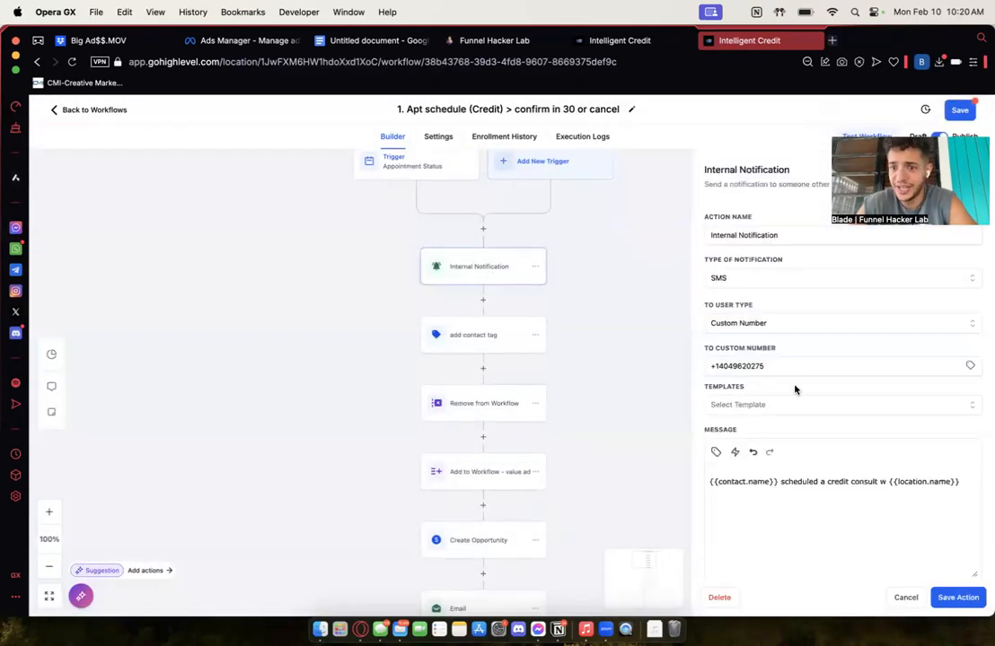
double_click(843, 371)
key(BackSpace)
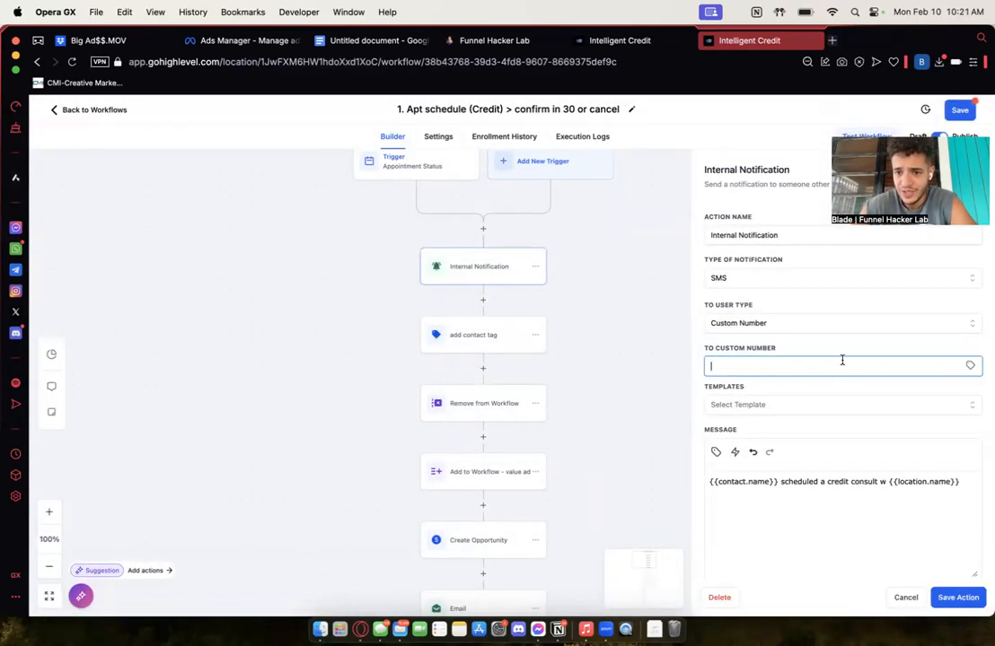
click(819, 322)
click(757, 348)
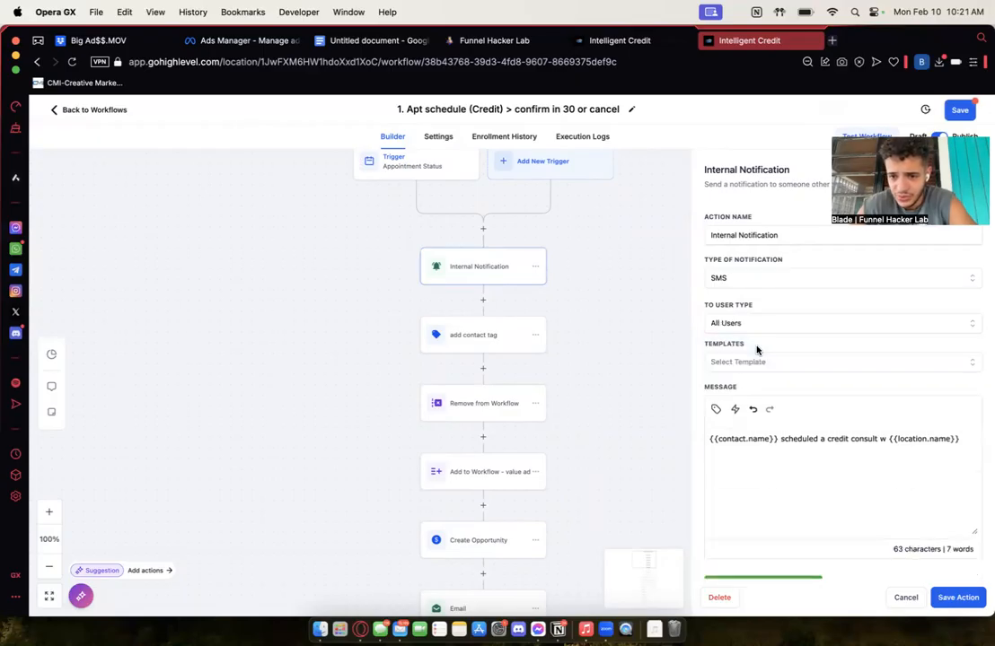
scroll(857, 449, down, 2)
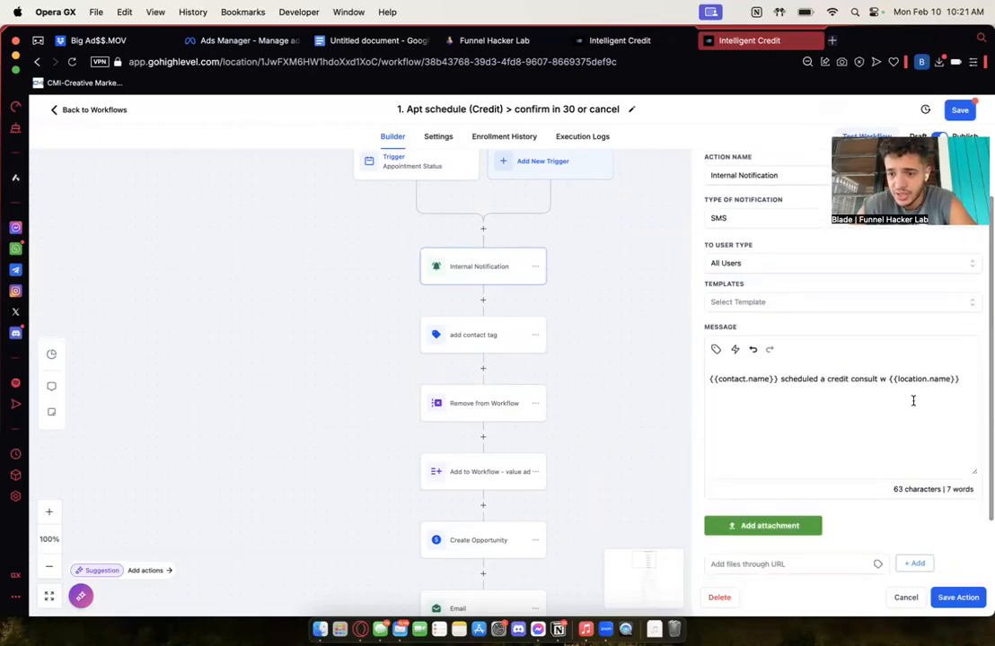
click(954, 596)
Step: Check the contact tag and Remove from Workflow actions, and reselect "Credit - Value Ad During Scheduled Call" in the Add to Workflow action and save it
click(480, 345)
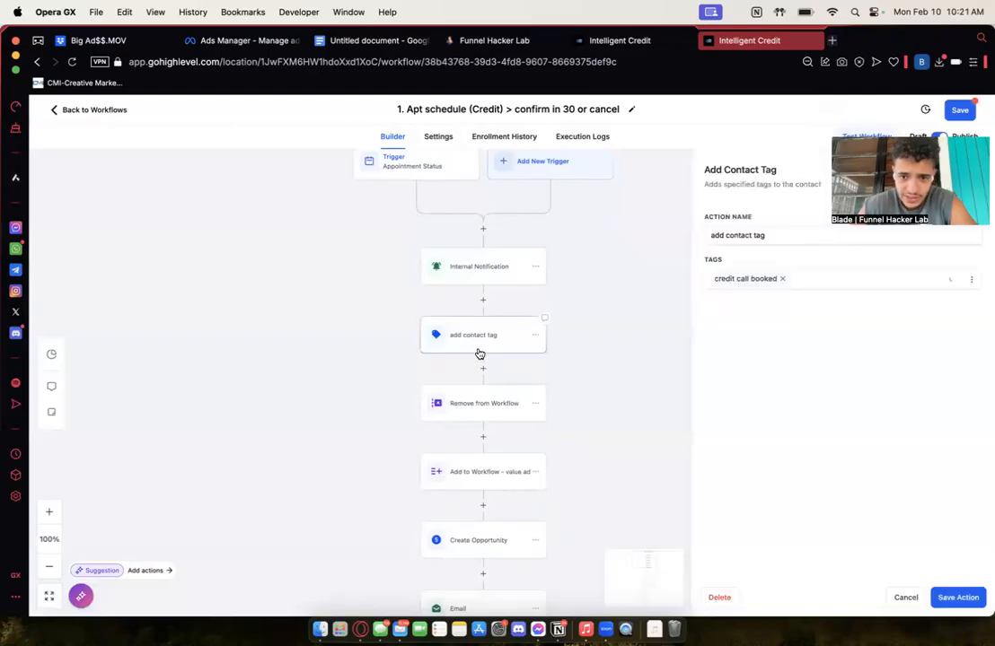
click(487, 404)
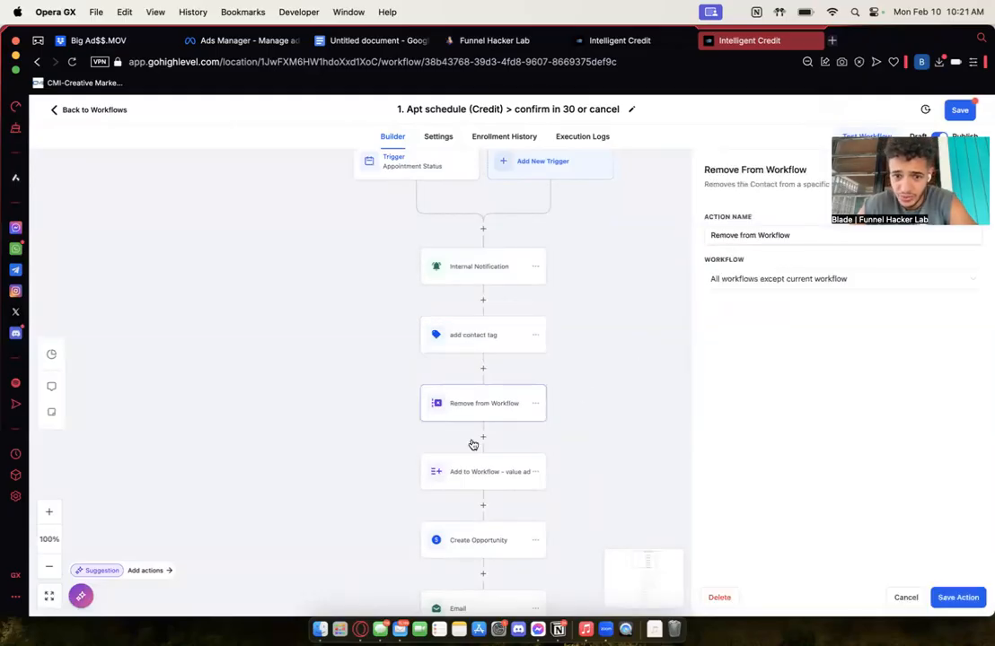
scroll(478, 440, down, 2)
click(478, 404)
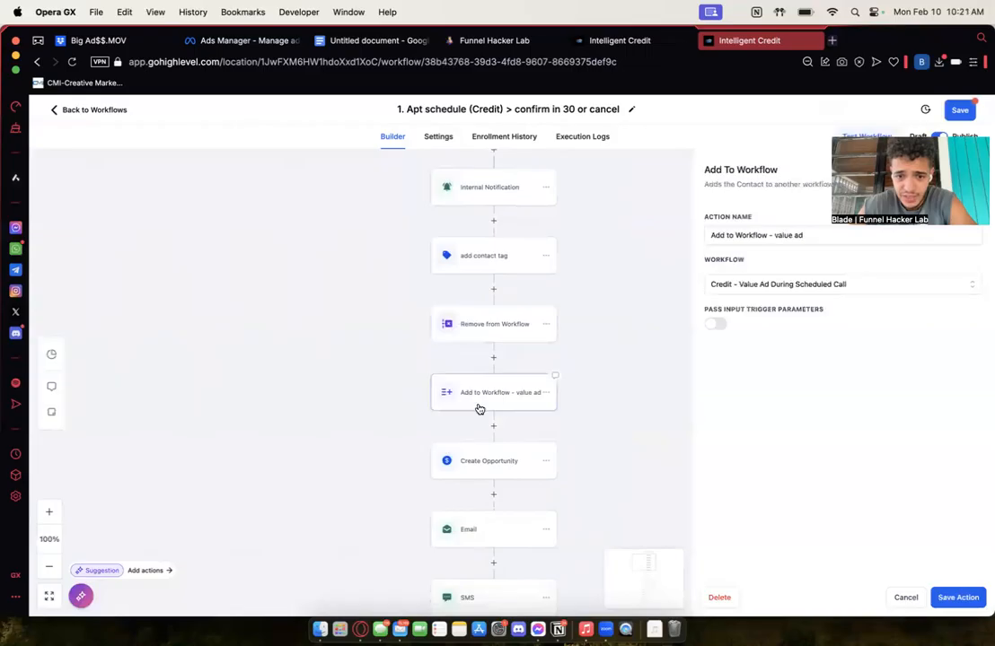
click(807, 286)
text(creid)
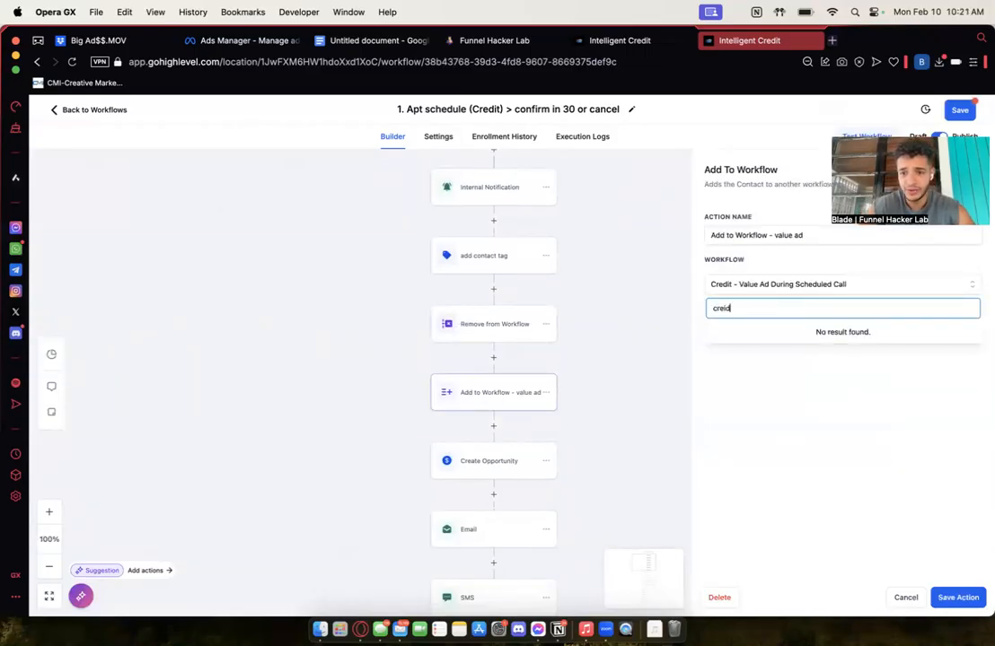
key(BackSpace)
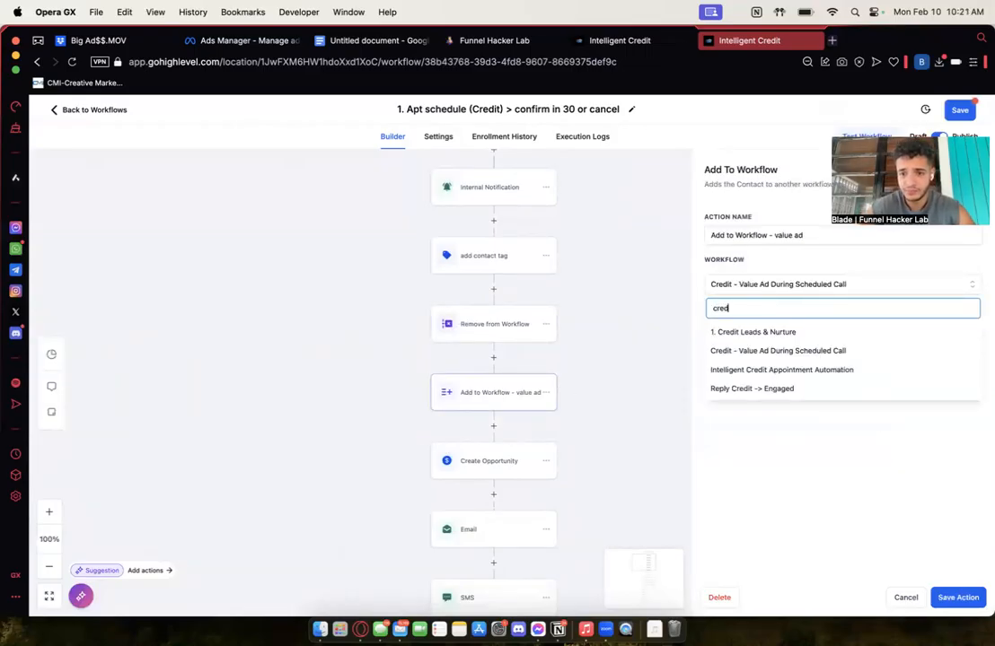
click(799, 351)
click(958, 597)
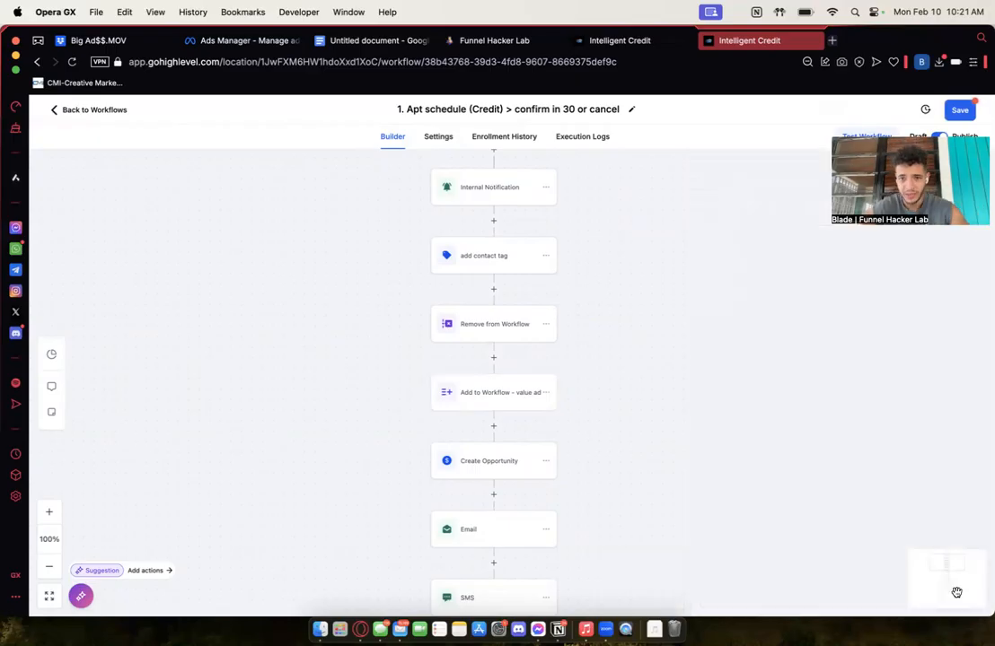
Step: Set the Create Opportunity action to the Sales Pipeline's Appointment Booked stage and save the action
scroll(493, 413, down, 1)
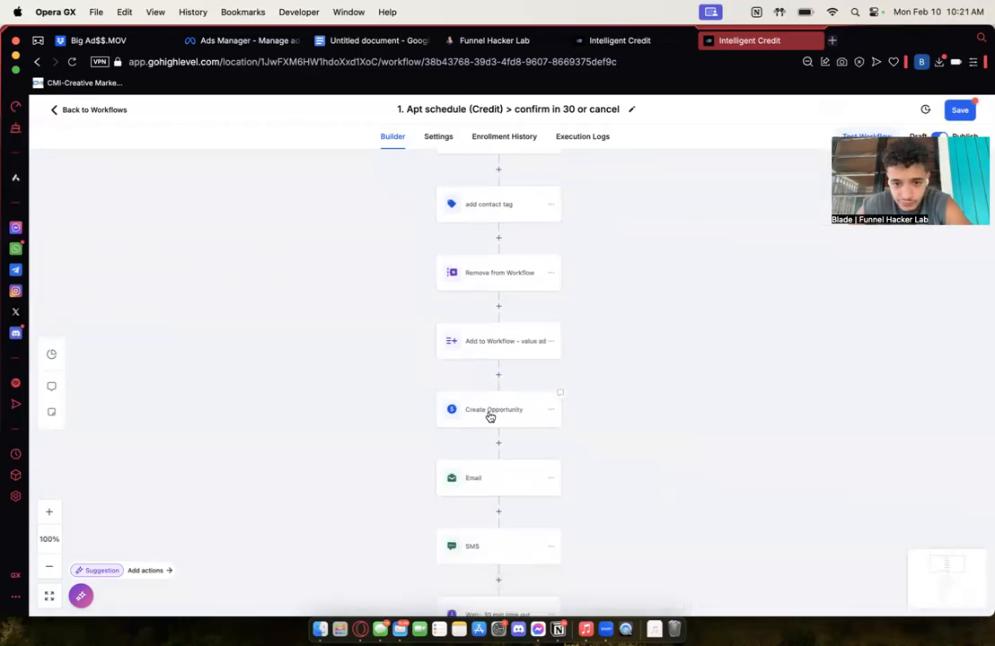
click(482, 417)
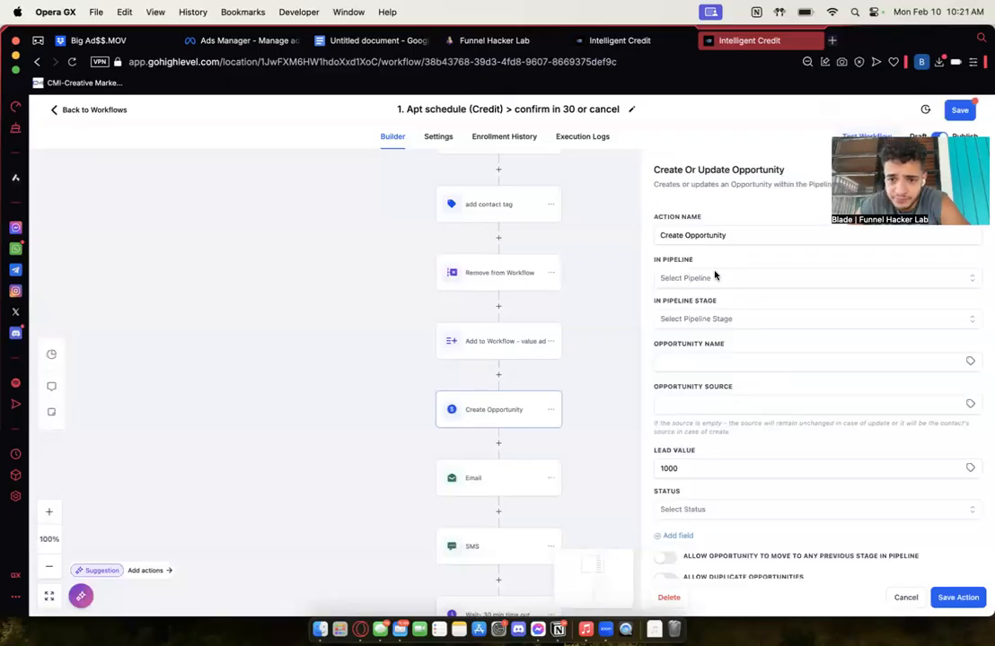
click(711, 280)
click(691, 364)
click(700, 319)
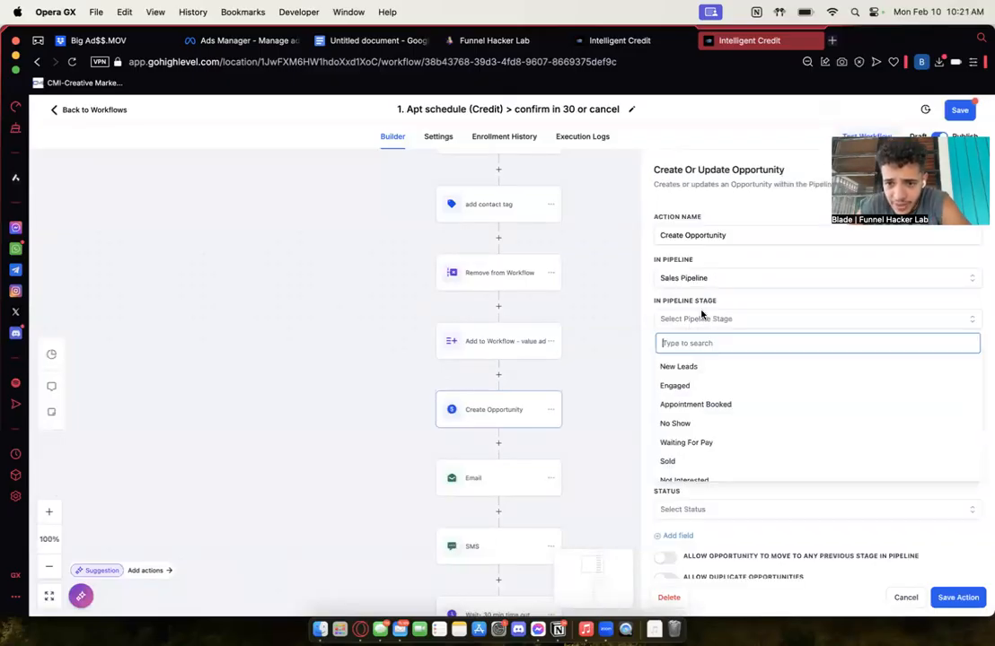
click(703, 405)
click(955, 596)
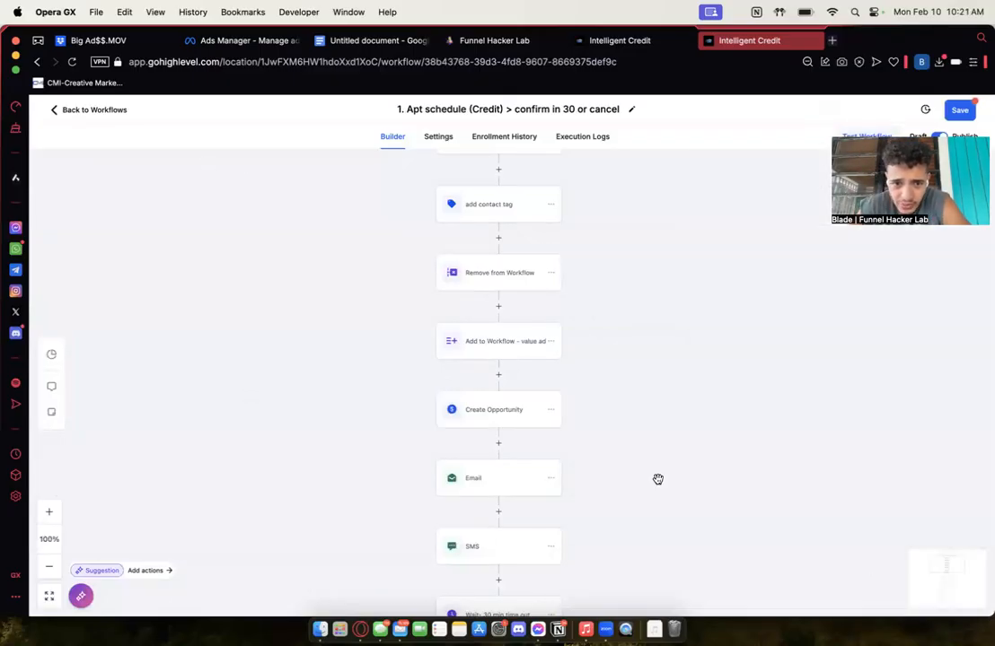
Step: Open the Email action below Create Opportunity and examine its subject line and the full message text
scroll(588, 460, down, 2)
scroll(588, 460, down, 1)
click(470, 336)
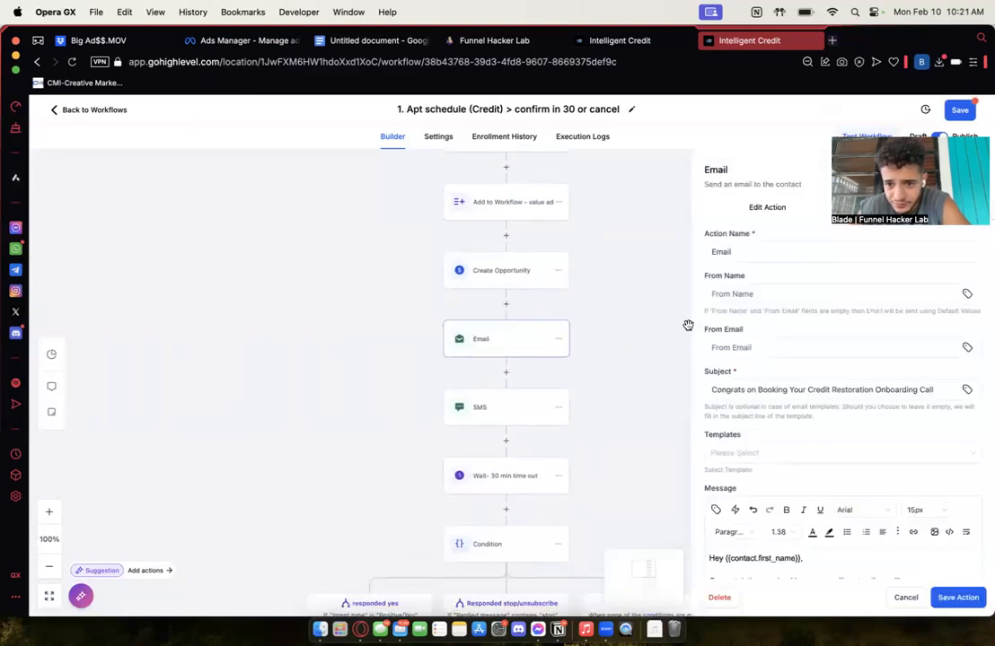
scroll(833, 393, down, 5)
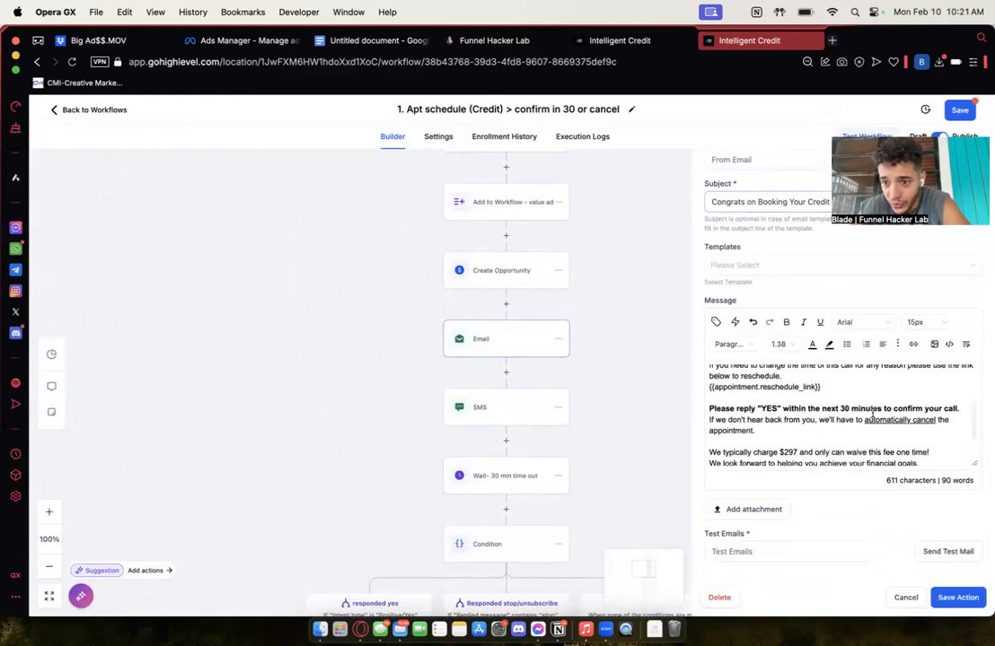
click(939, 597)
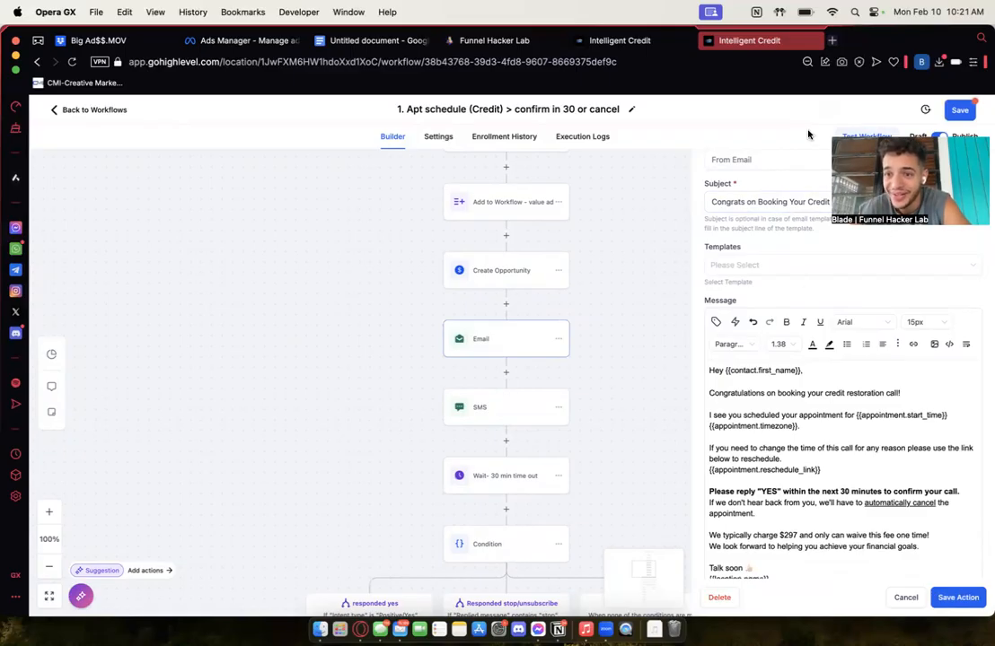
double_click(851, 201)
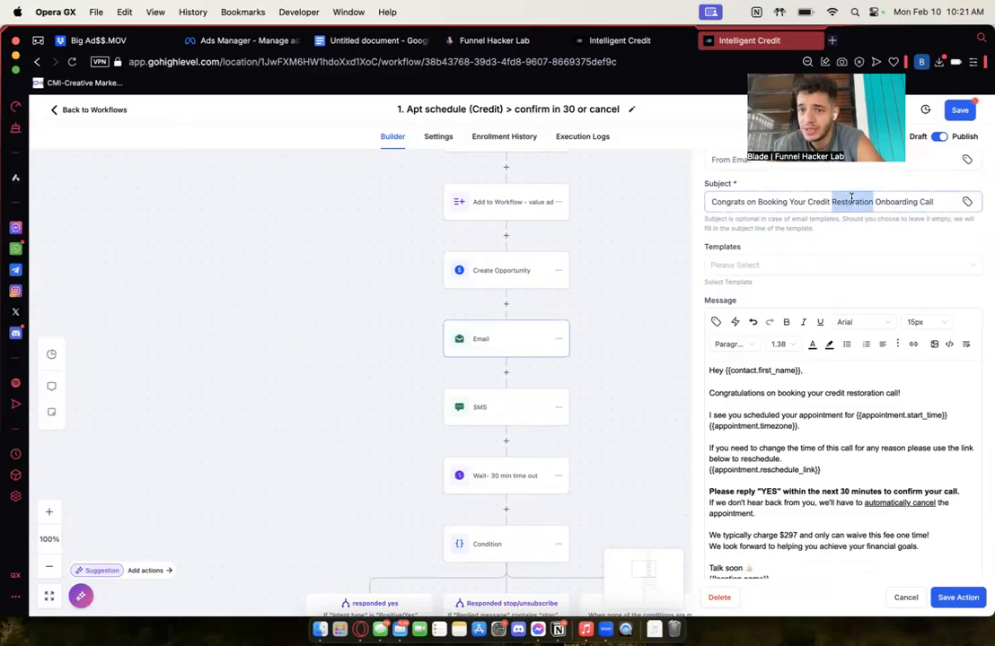
scroll(795, 315, down, 2)
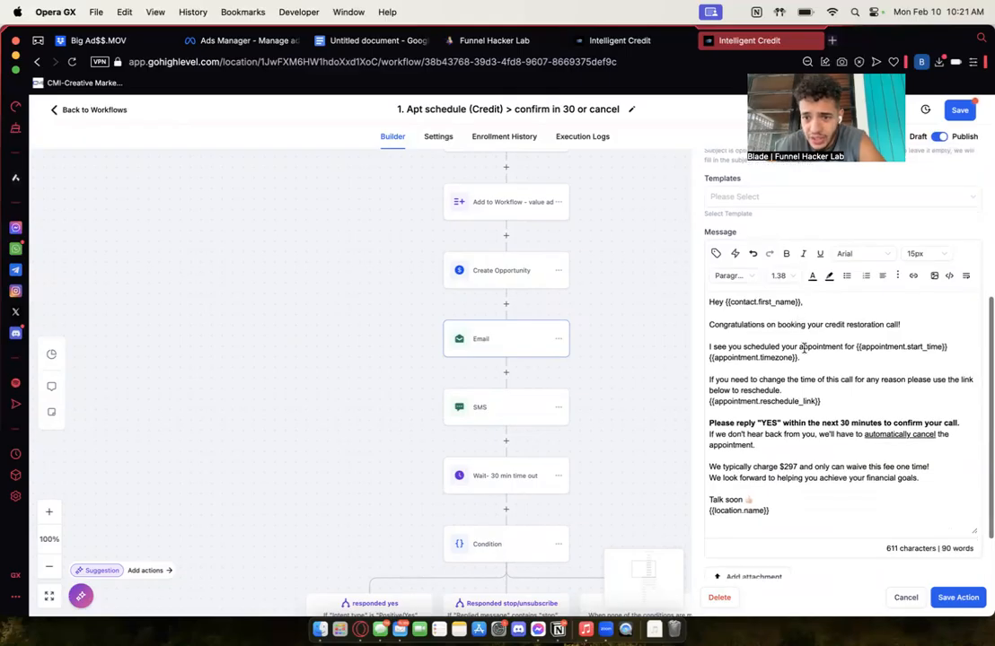
scroll(846, 396, down, 1)
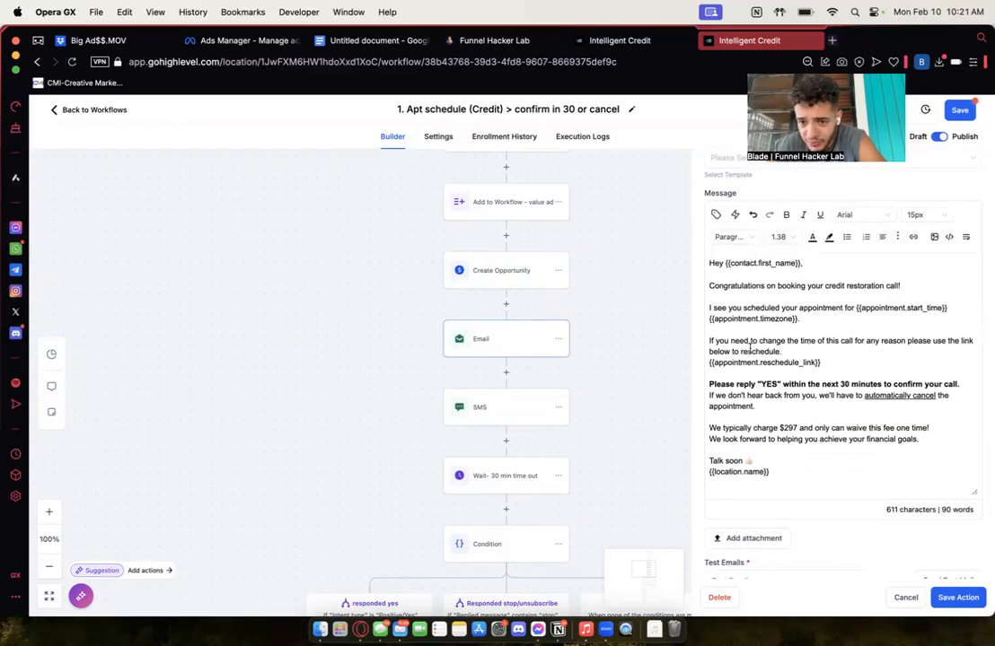
drag(748, 348, 815, 362)
drag(727, 384, 794, 411)
click(865, 438)
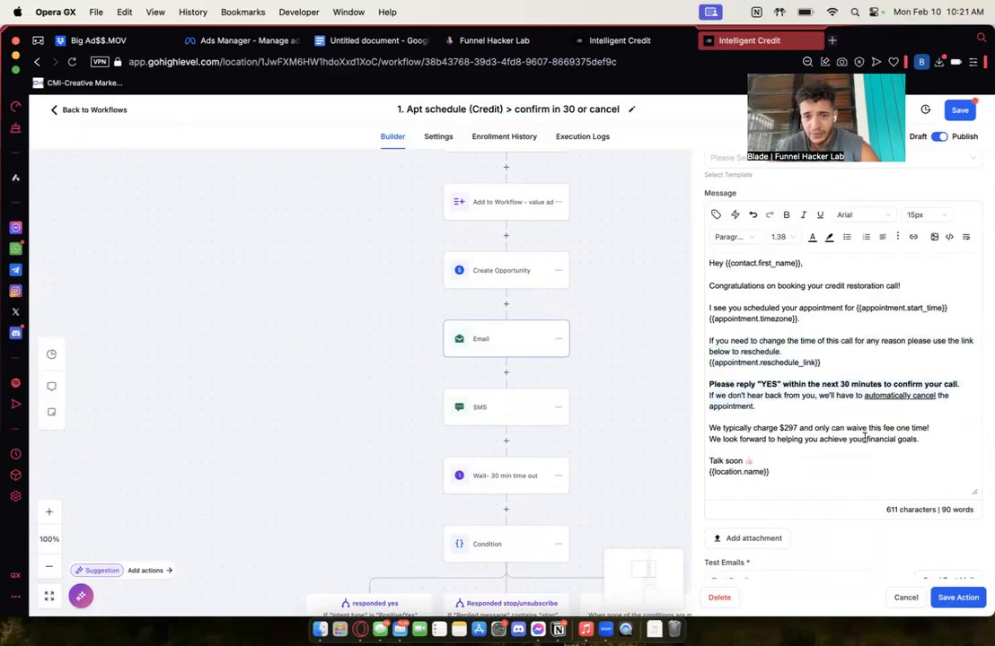
Step: Move the email's "Please reply "YES"" paragraph and the $297 fee and financial goals lines above the reschedule paragraph
drag(919, 440, 709, 384)
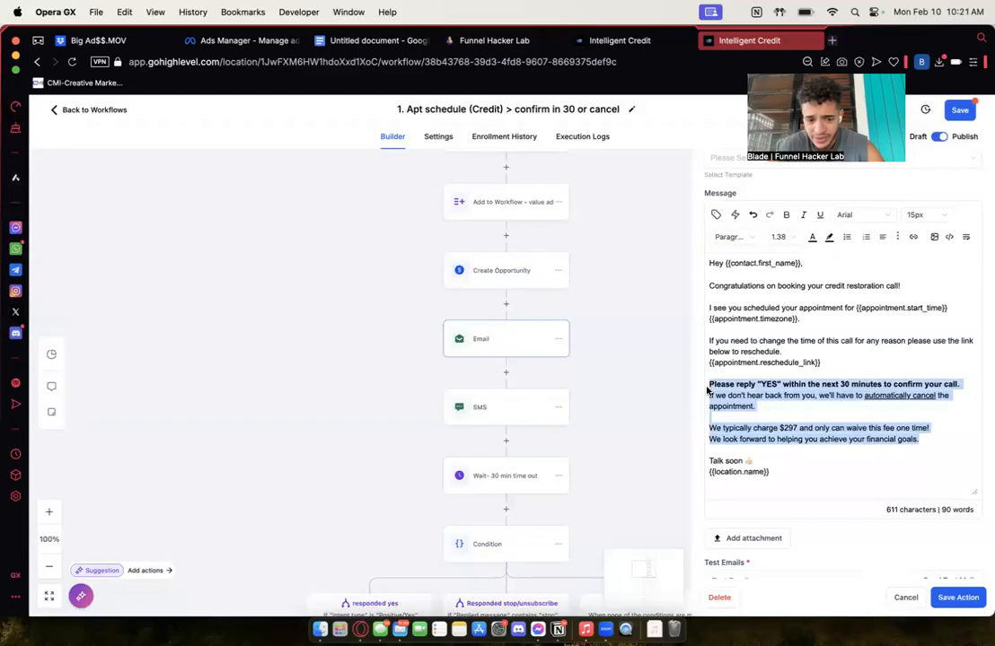
key(super+x)
click(837, 324)
key(Return)
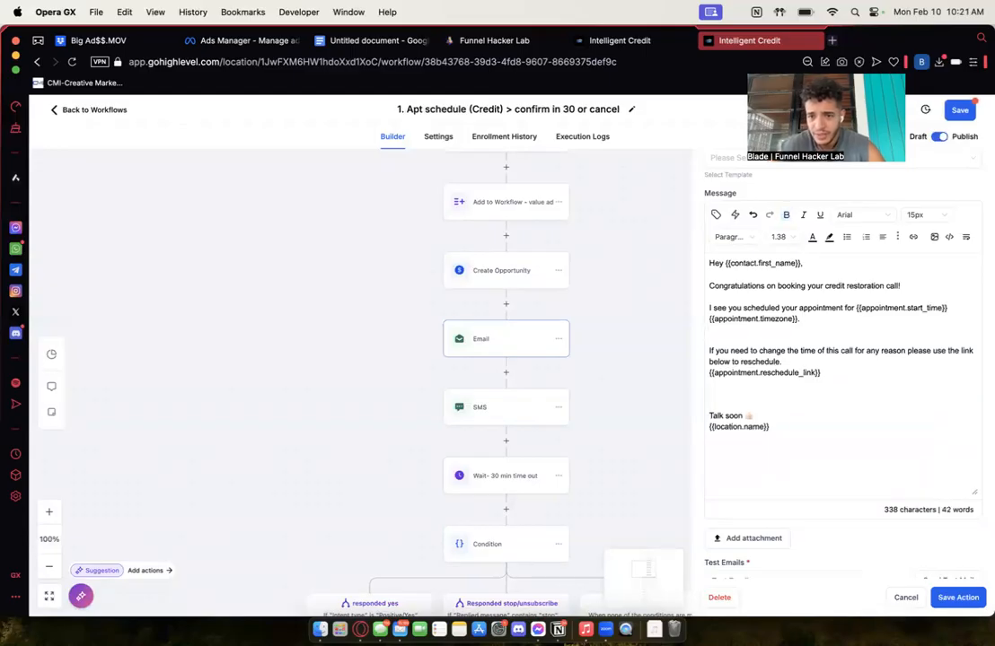
key(super+v)
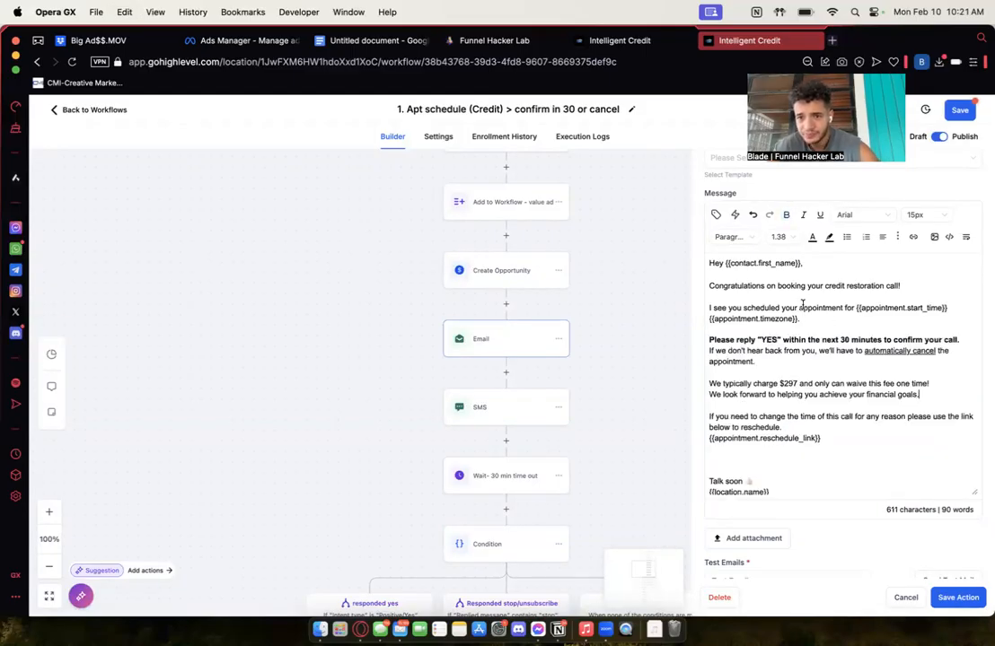
Step: Merge the email's first two sentences into "Congratulations on booking your credit restoration call for {{appointment.start_time}} {{appointment.timezone}}."
drag(840, 308, 891, 288)
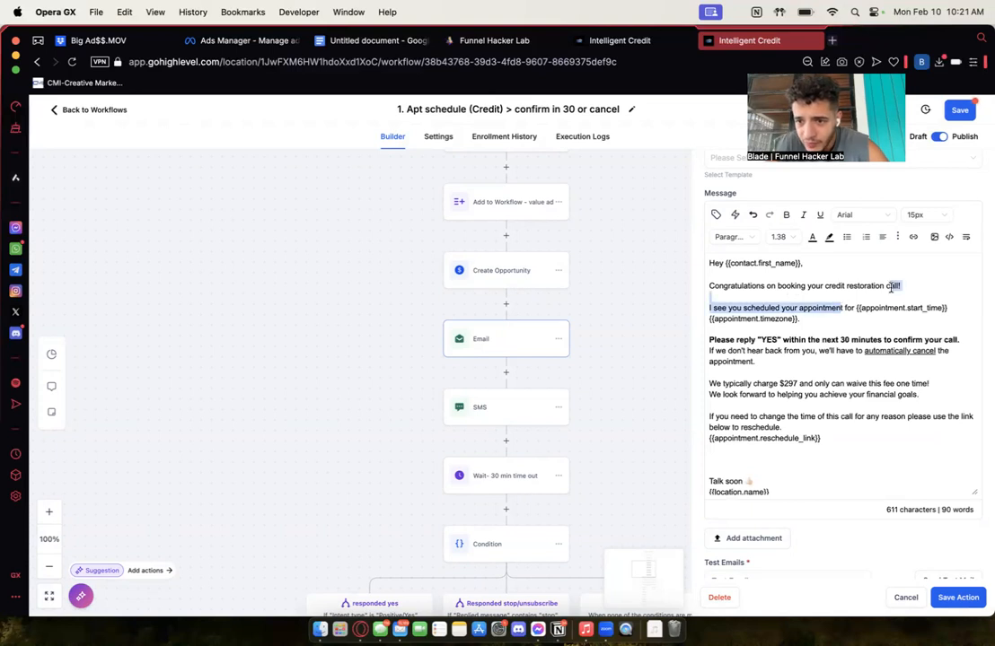
key(BackSpace)
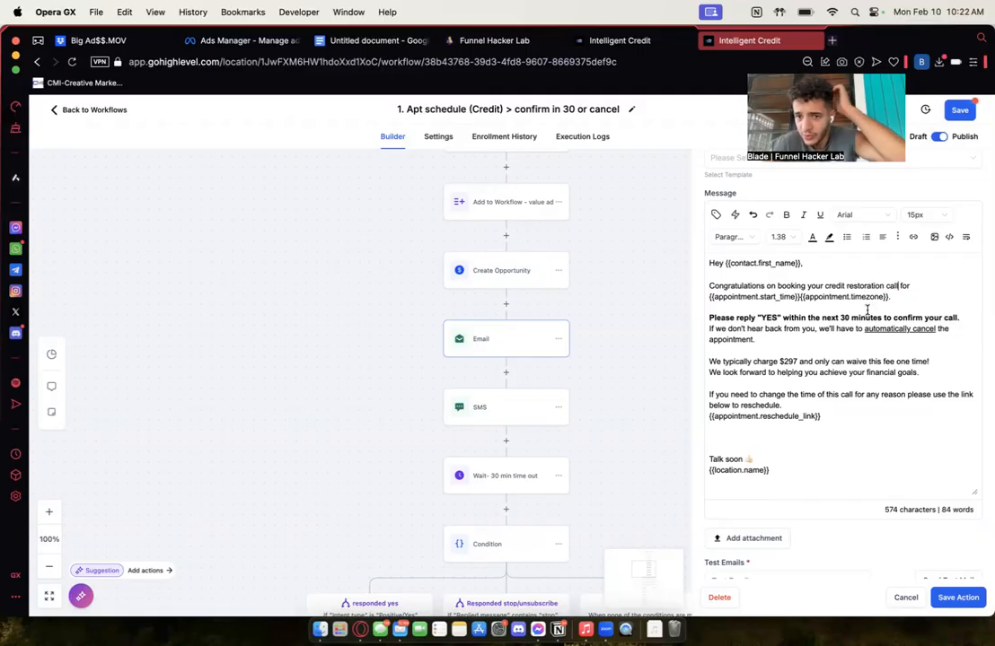
click(800, 296)
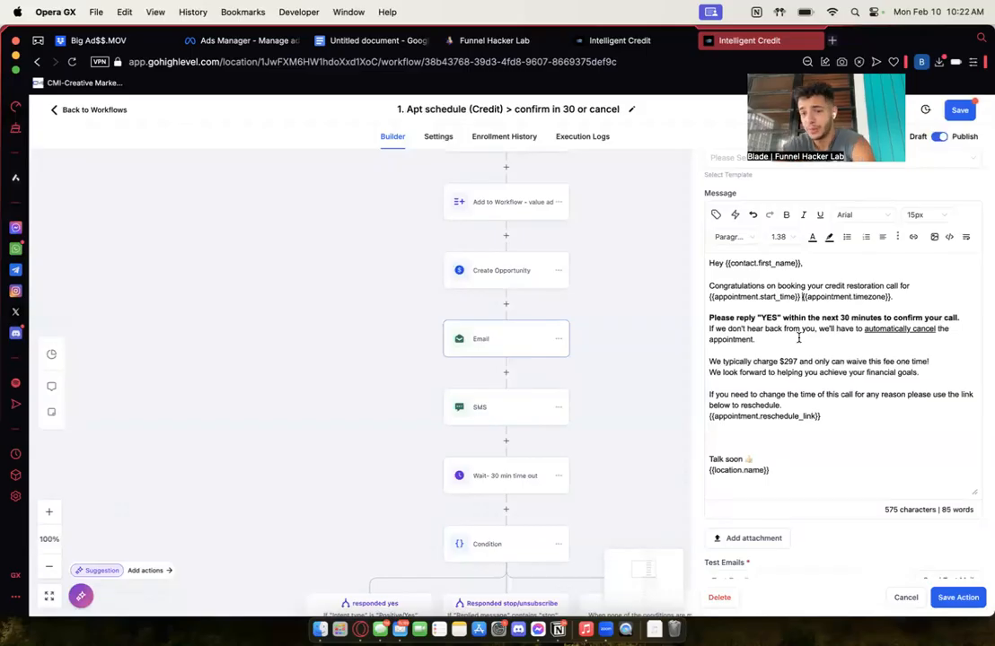
Step: Reread the edited email message, then save the Email action and the workflow
drag(798, 338, 741, 307)
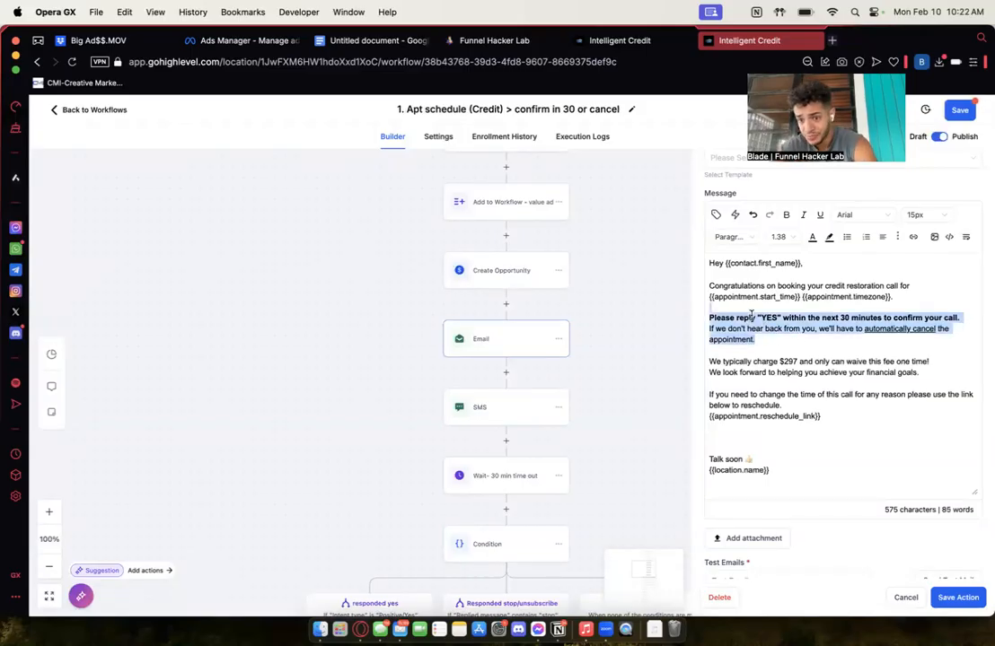
drag(819, 416, 686, 373)
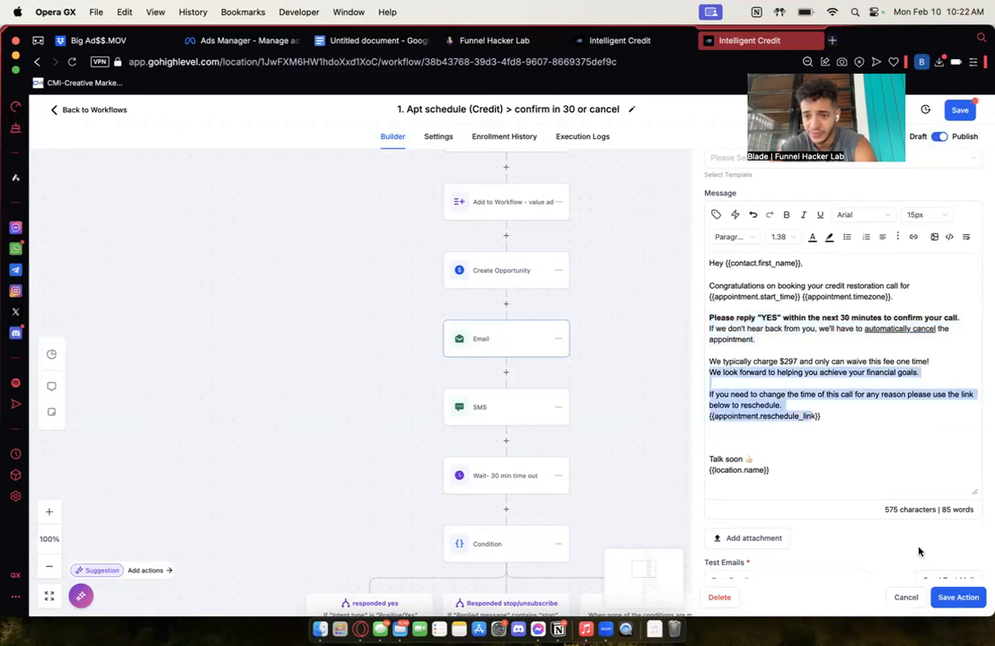
scroll(919, 549, up, 5)
scroll(888, 397, down, 5)
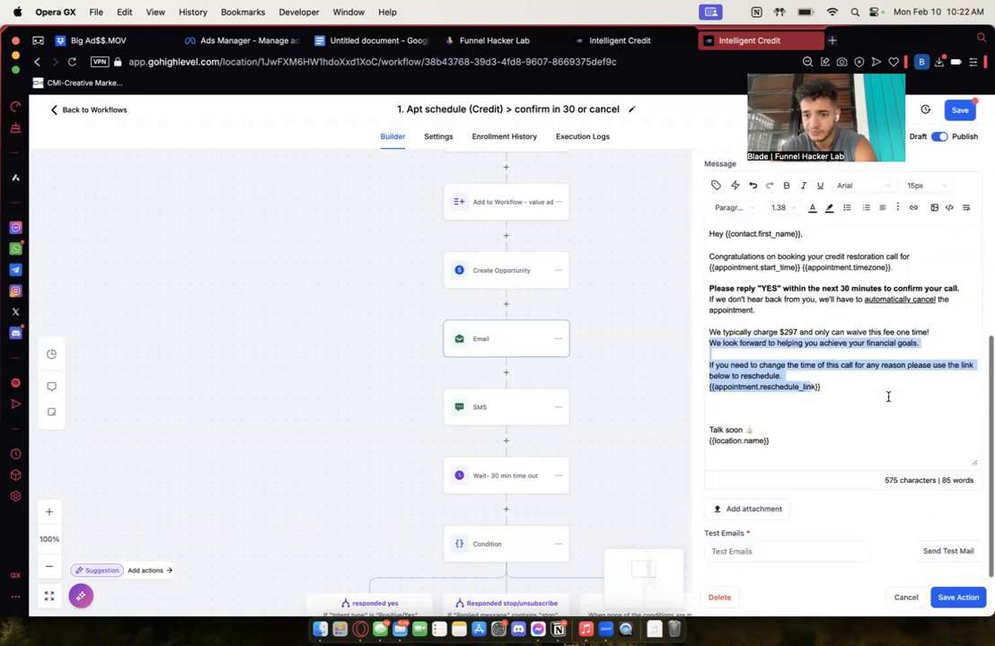
click(958, 597)
click(959, 110)
Step: In the SMS action after the email, move the "Please reply "YES"" and $297 fee paragraphs above the reschedule paragraph
click(496, 397)
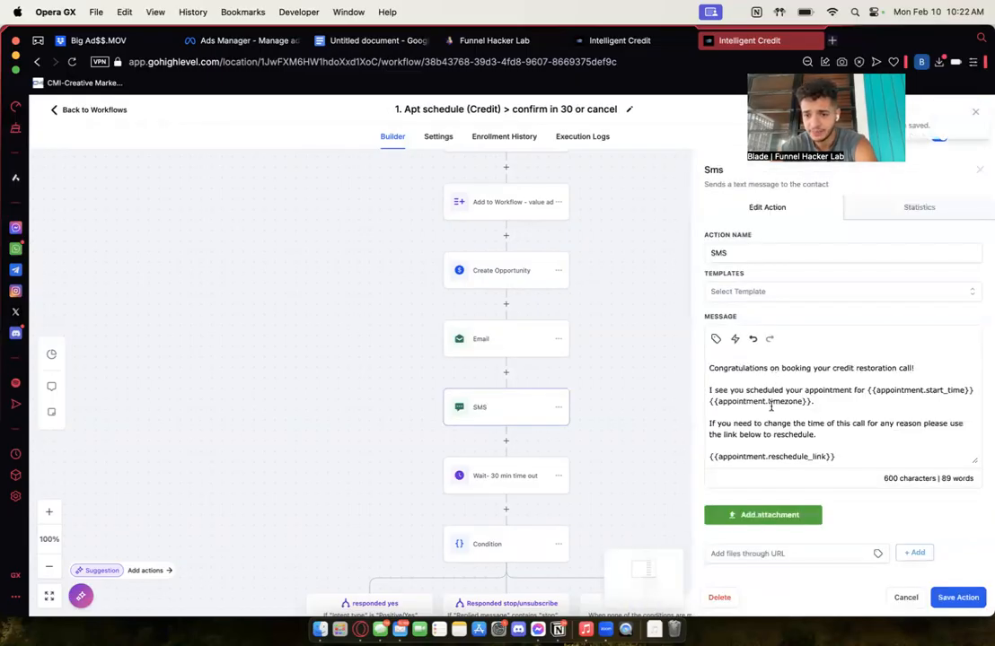
scroll(769, 408, down, 2)
scroll(769, 408, down, 1)
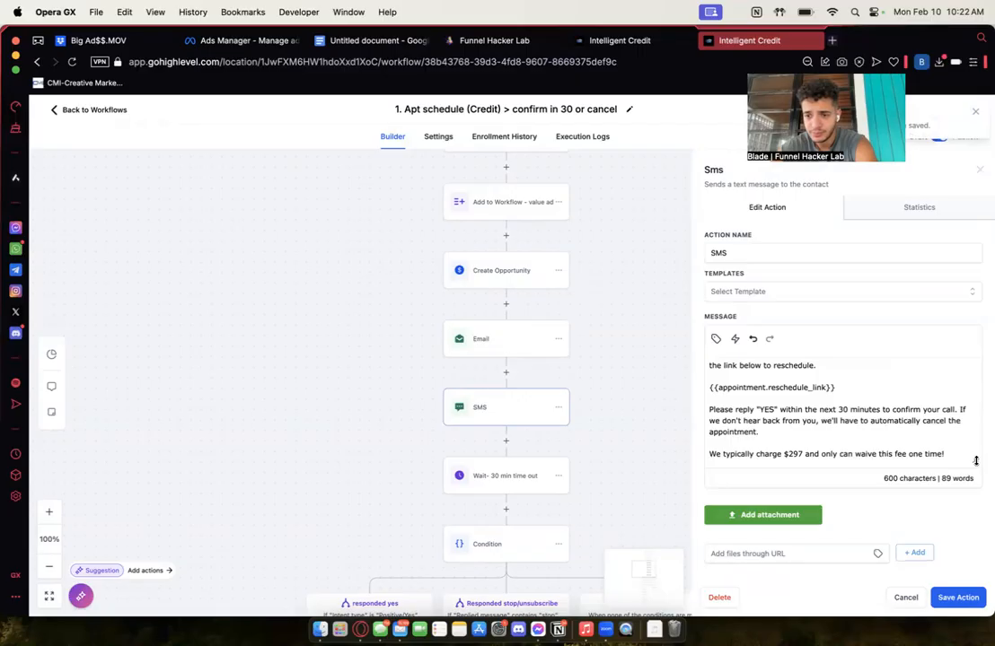
drag(976, 460, 975, 560)
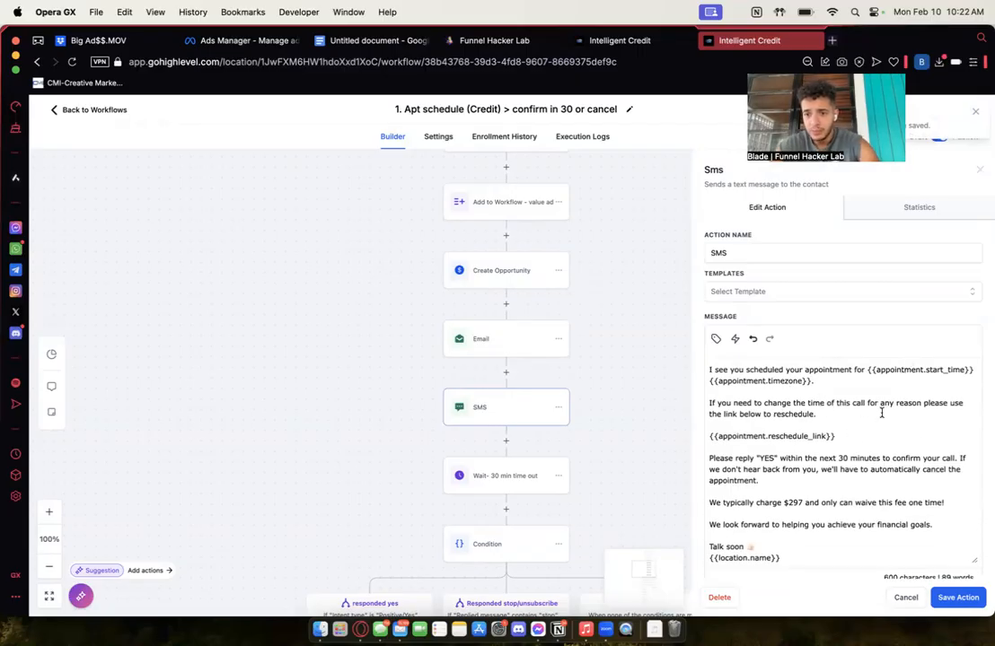
drag(959, 503, 709, 458)
key(BackSpace)
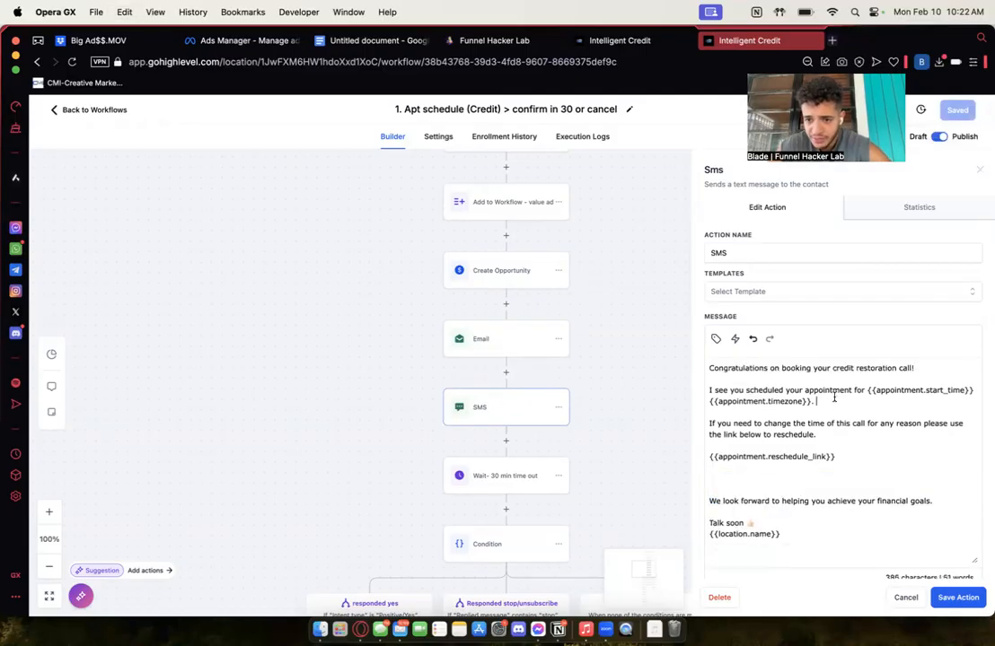
key(super+z)
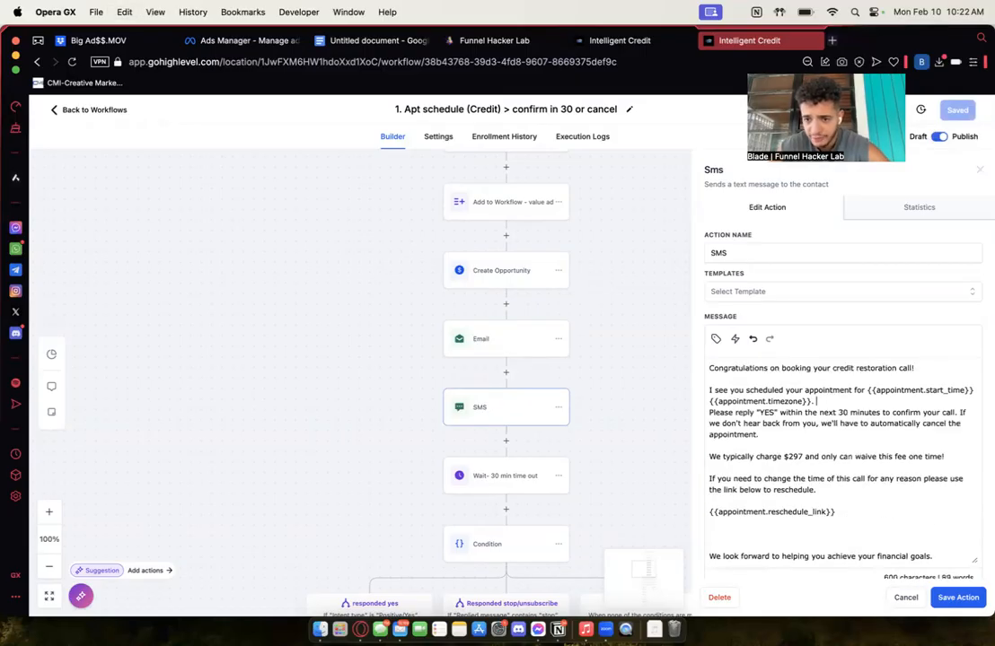
Step: Add a blank line before the SMS's "Please reply" paragraph, remove the surplus blank lines after the reschedule link, and save the action
key(Return)
scroll(826, 524, down, 2)
click(817, 512)
key(BackSpace)
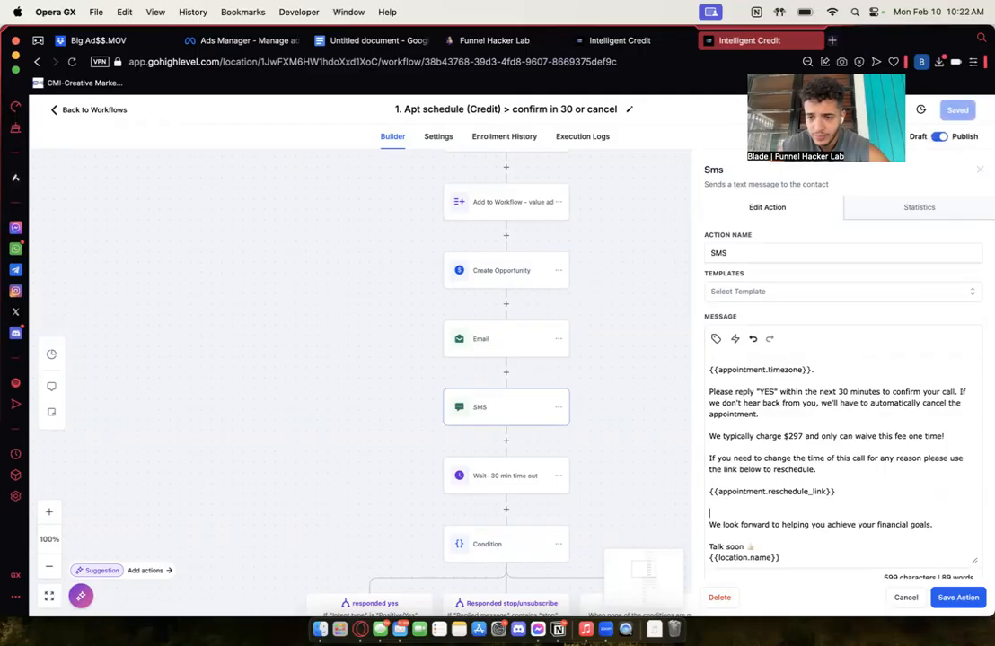
key(BackSpace)
drag(730, 402, 871, 409)
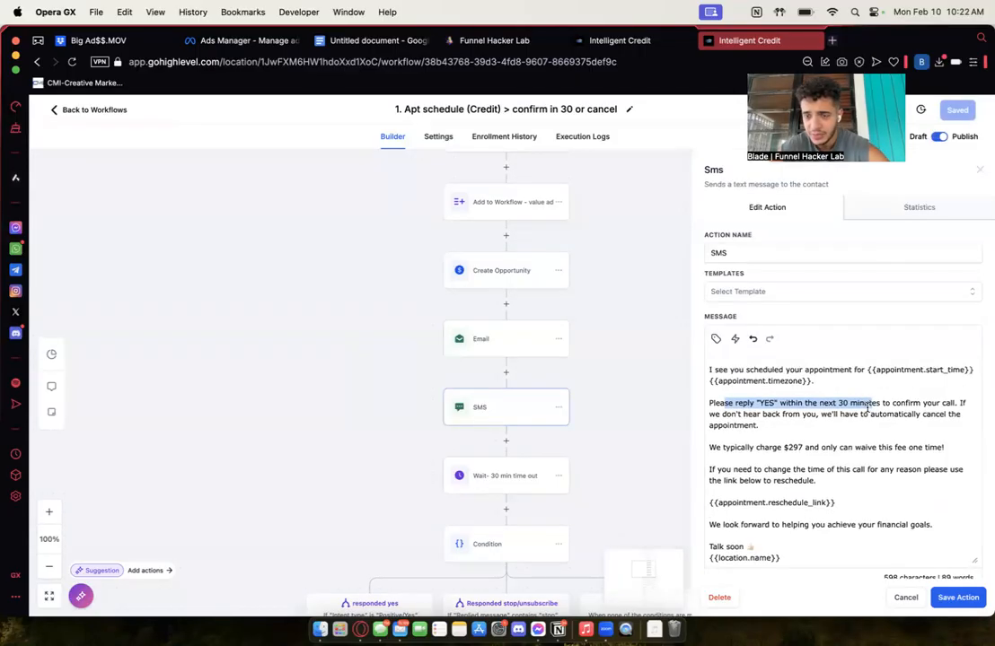
drag(749, 480, 826, 481)
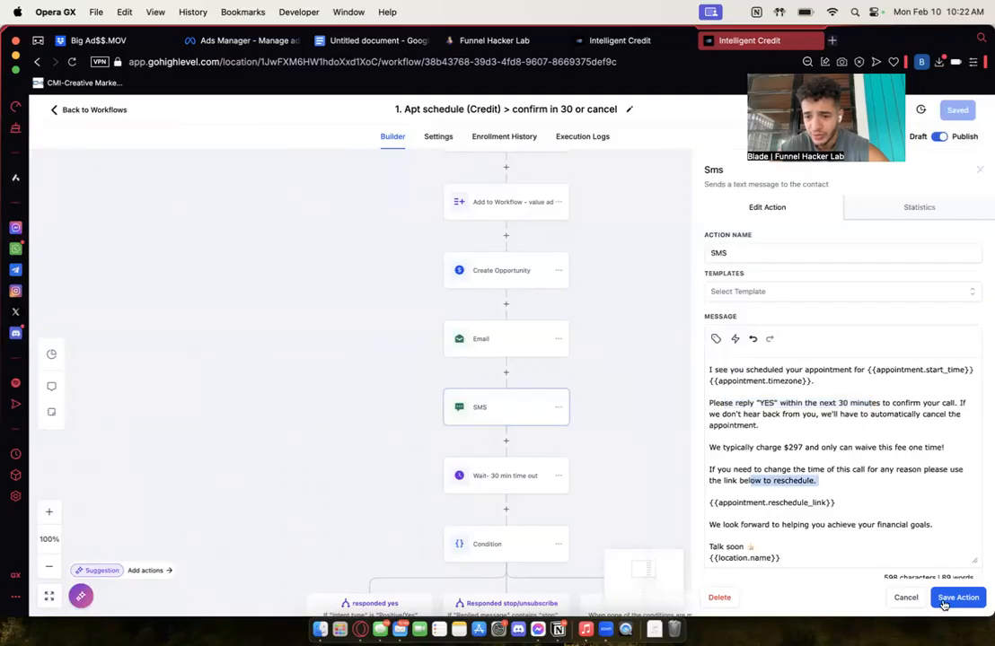
click(944, 606)
Step: Check the reply channels and timeout of the "Wait- 30 min time out" action and save it
scroll(566, 500, down, 3)
click(539, 341)
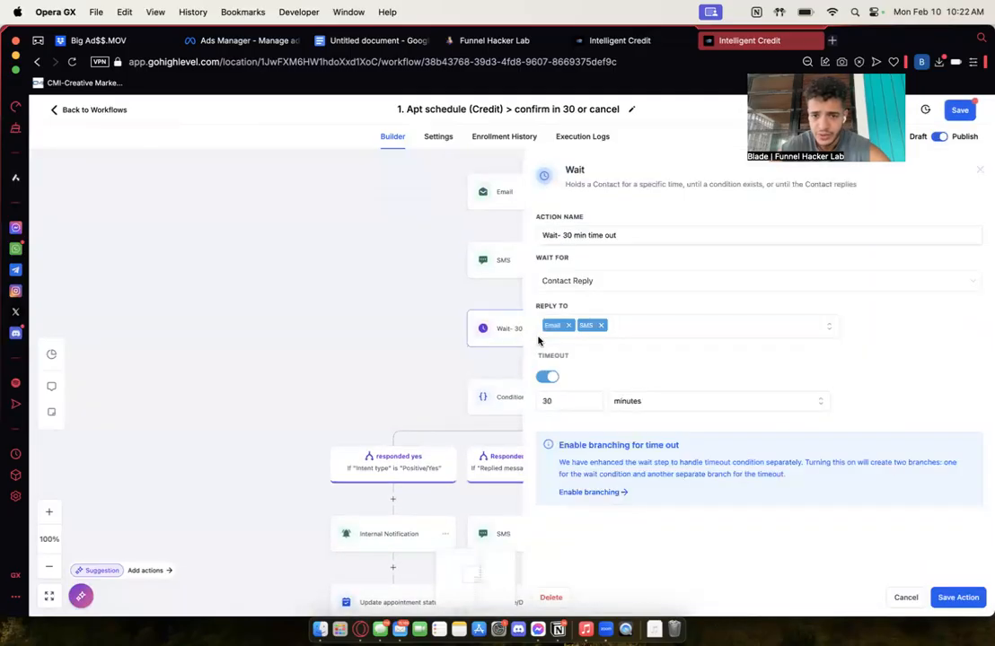
click(653, 330)
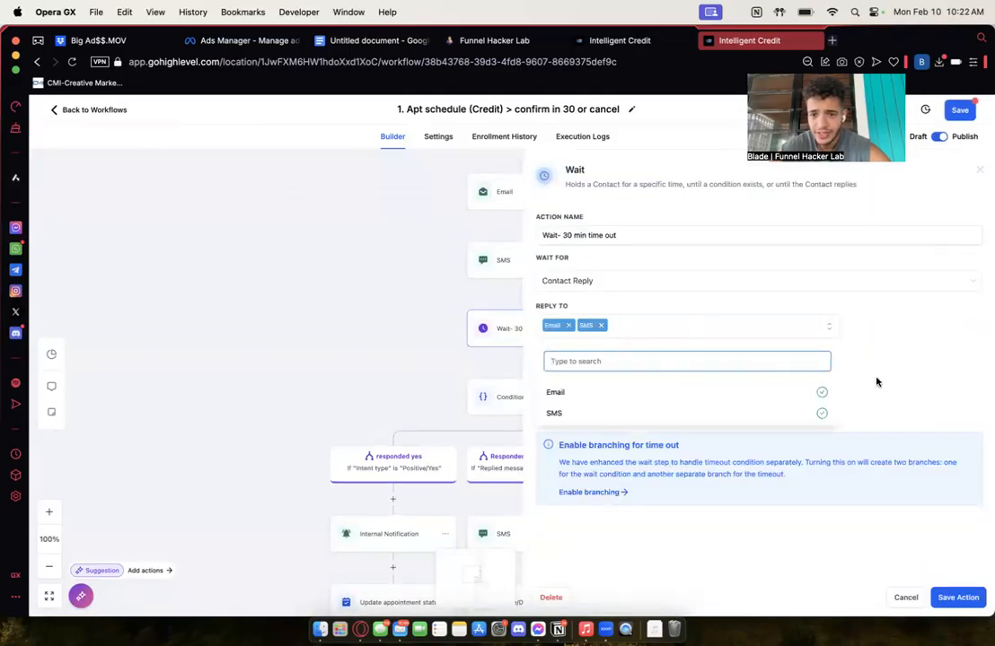
click(853, 381)
click(953, 604)
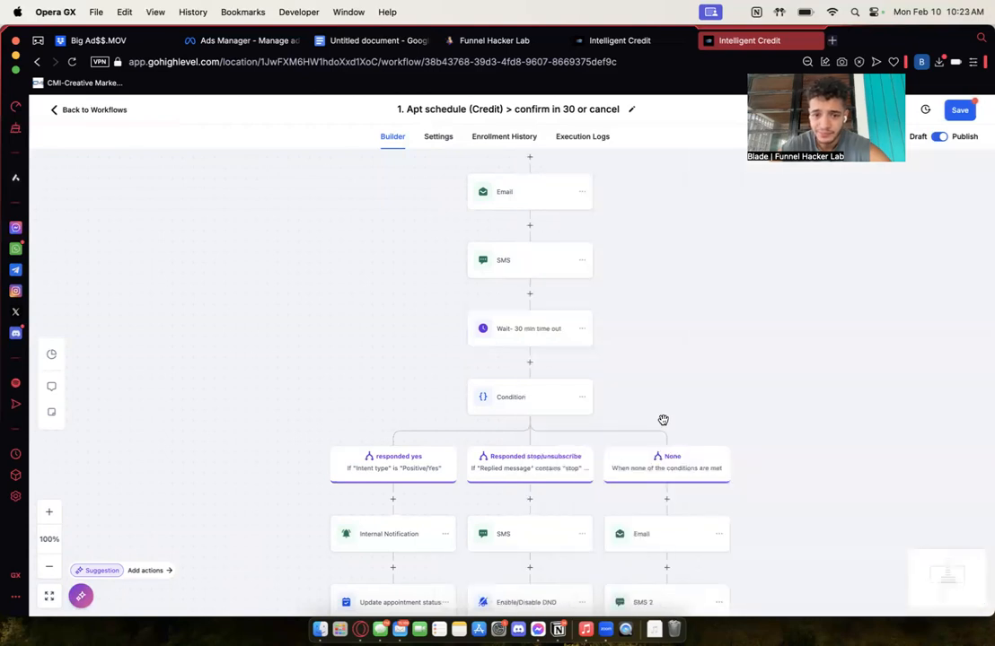
Step: Examine the Condition action's rules for the "responded yes" and "Responded stop/unsubscribe" branches, then close it
click(507, 396)
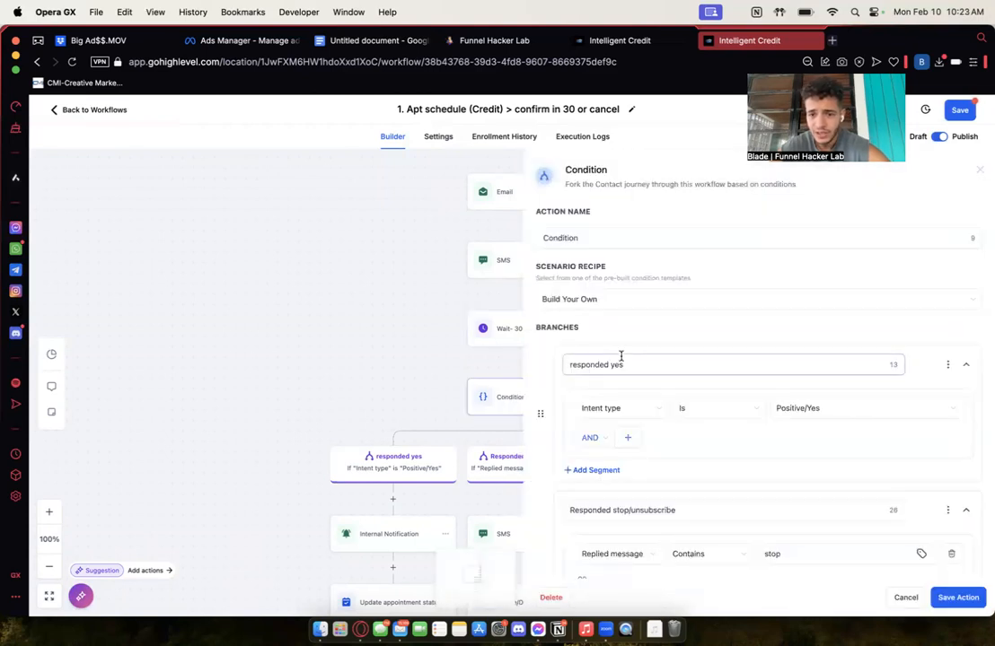
scroll(620, 356, down, 3)
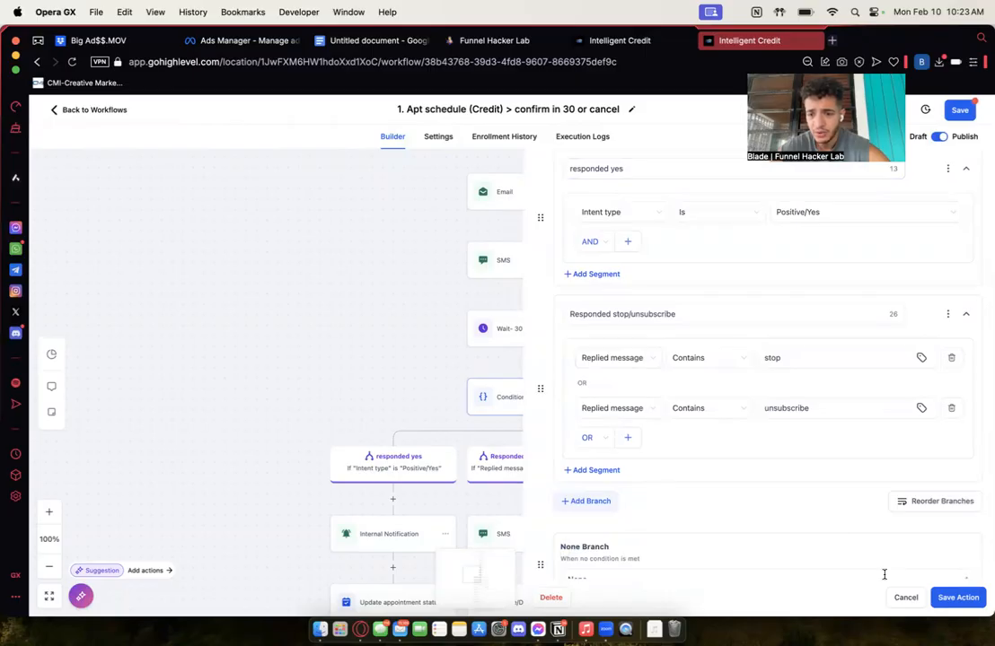
key(Escape)
Step: Look through the sequence of actions under the three condition branches down to the appointment reminders
scroll(670, 504, down, 3)
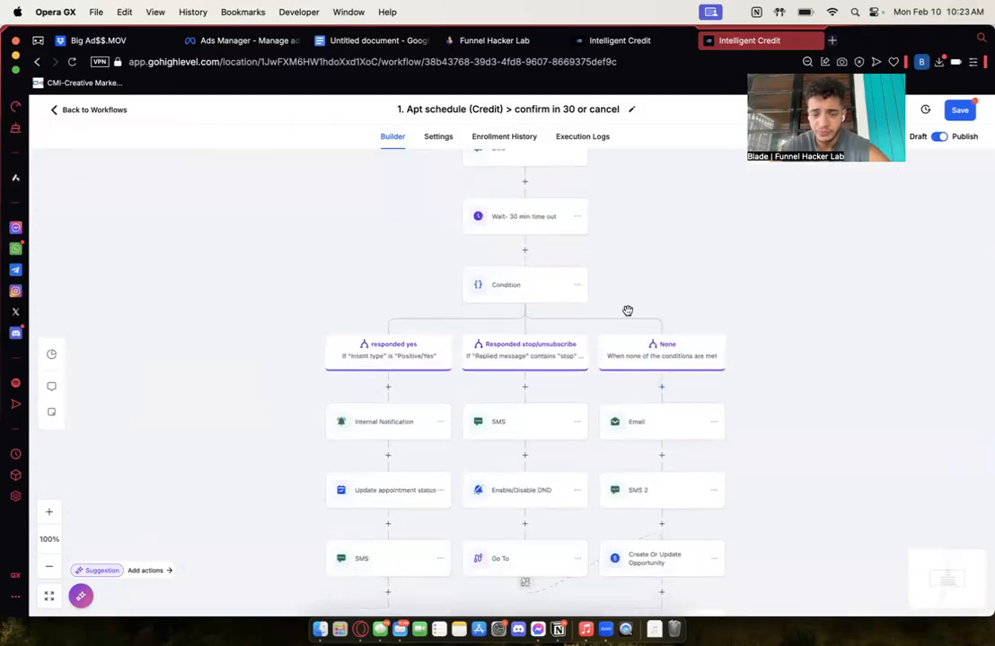
scroll(628, 310, down, 4)
scroll(628, 310, up, 2)
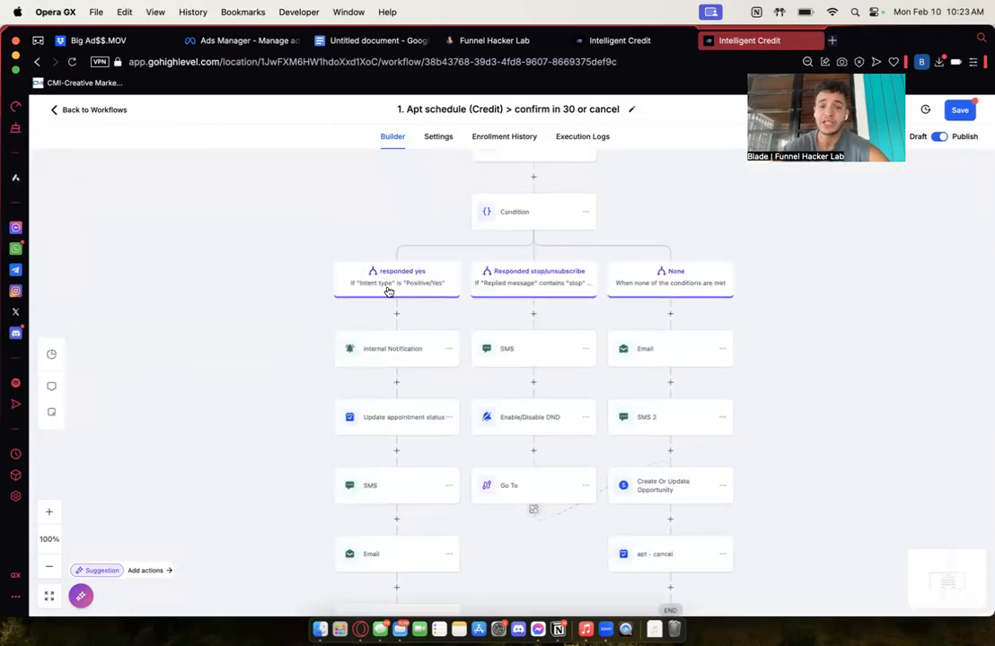
scroll(386, 286, down, 10)
scroll(386, 286, up, 10)
scroll(386, 286, down, 1)
scroll(386, 286, down, 10)
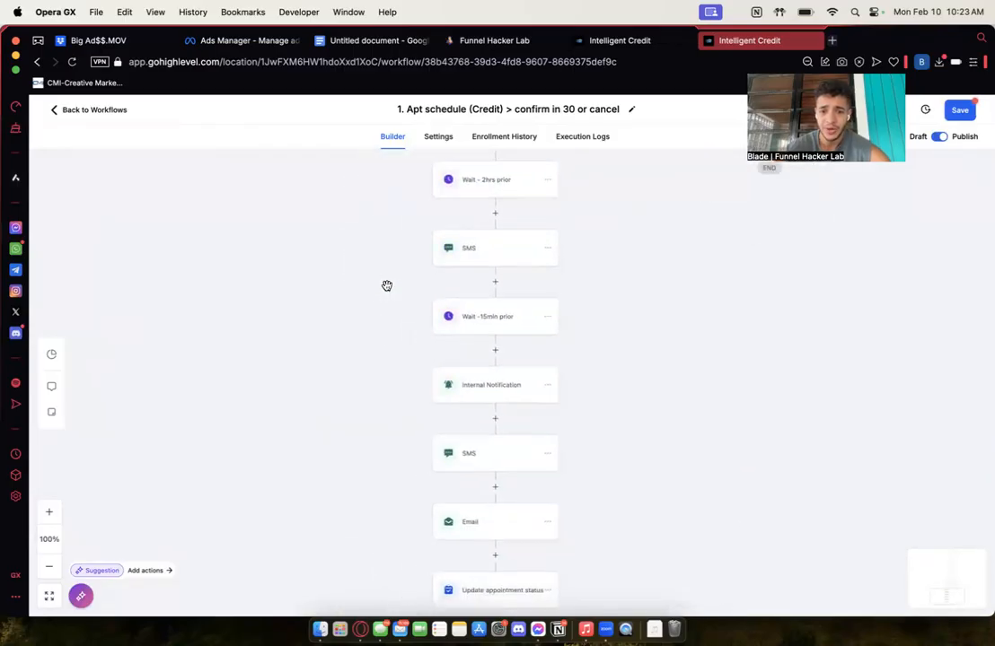
Step: Review the SMS and Enable/Disable DND actions in the "Responded stop/unsubscribe" branch
scroll(386, 285, up, 10)
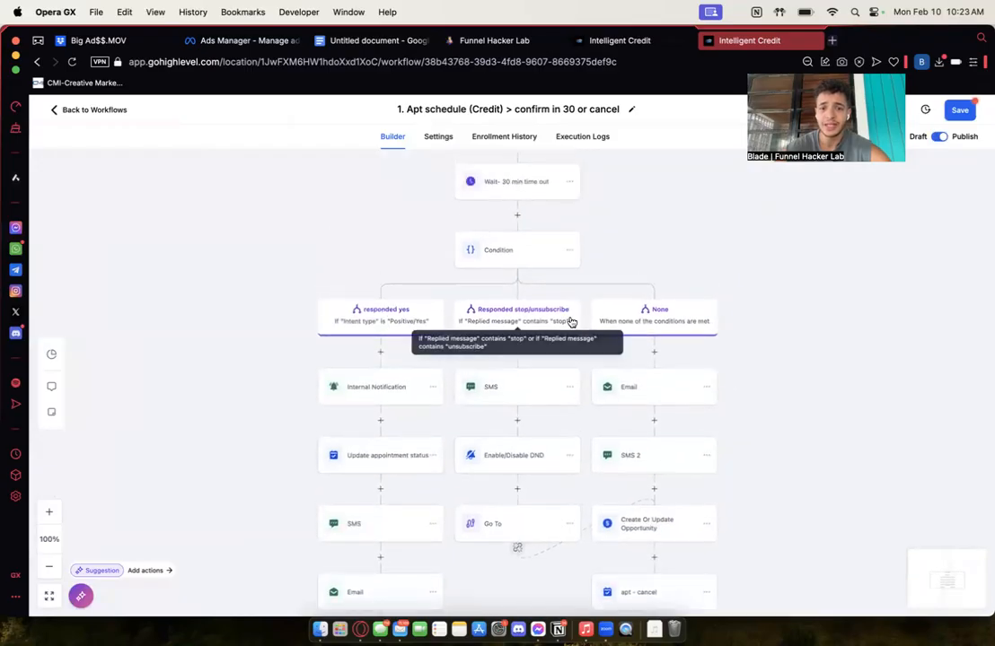
click(519, 391)
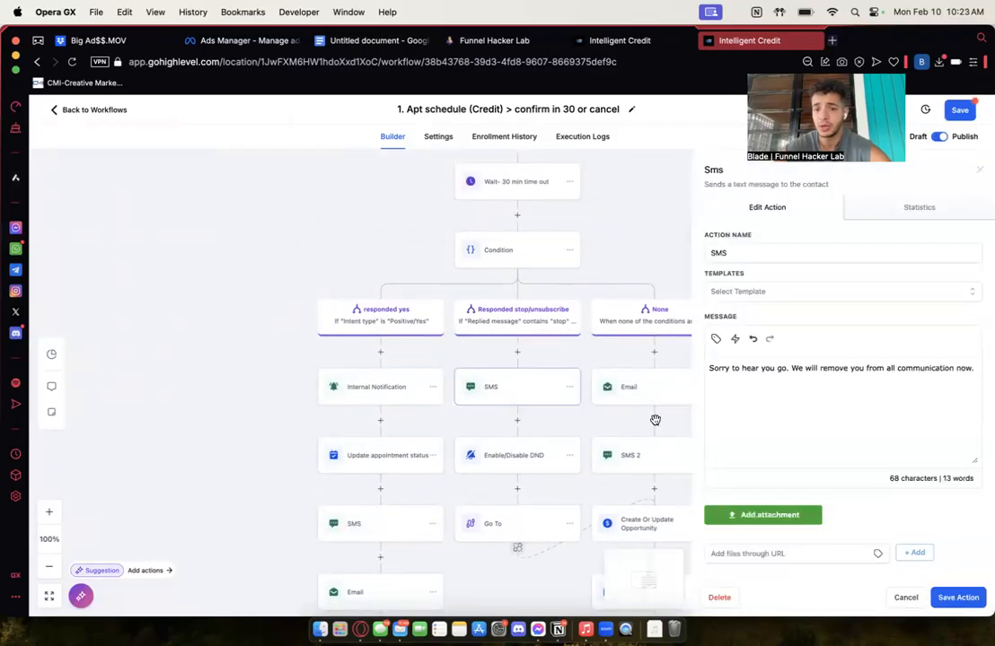
click(485, 457)
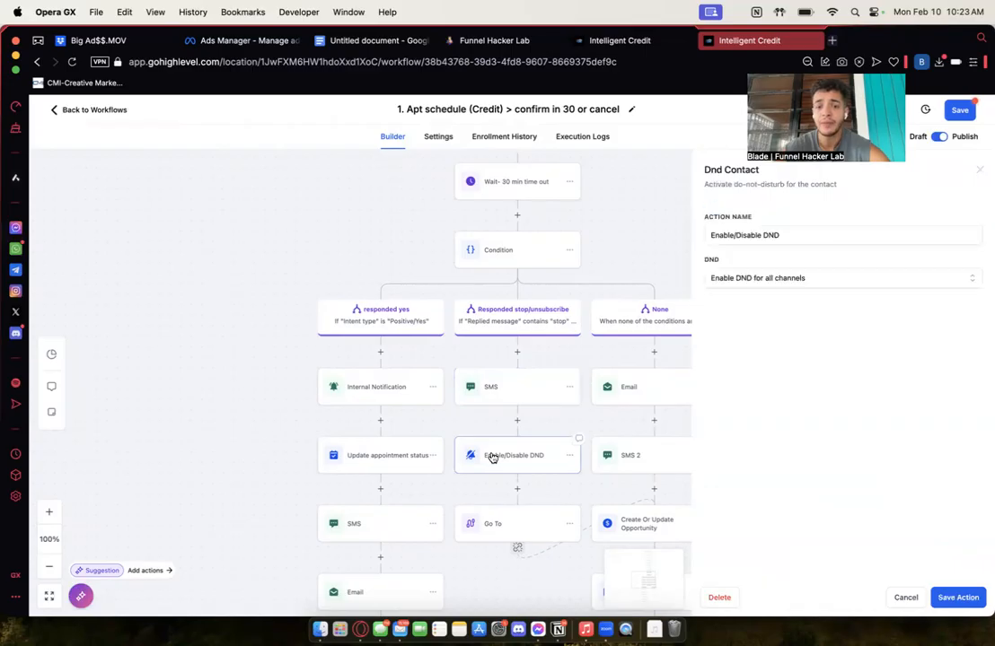
Step: Set the "Create Or Update Opportunity" action in the "None" branch to Sales Pipeline, stage Not Interested, and save the action
click(522, 524)
click(648, 524)
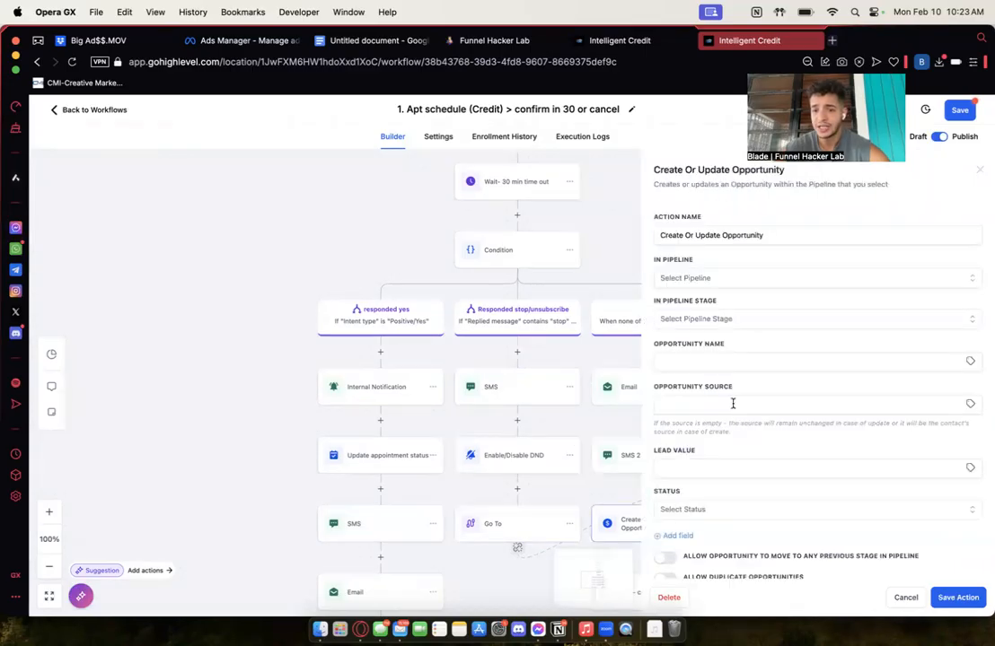
click(721, 280)
click(700, 365)
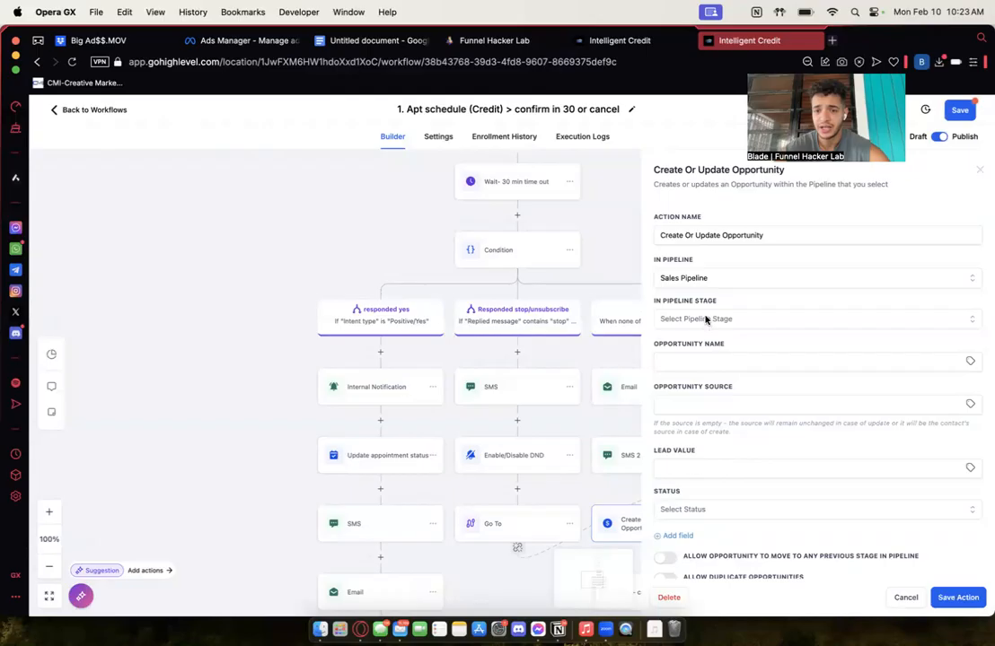
click(706, 320)
scroll(715, 440, down, 2)
click(709, 469)
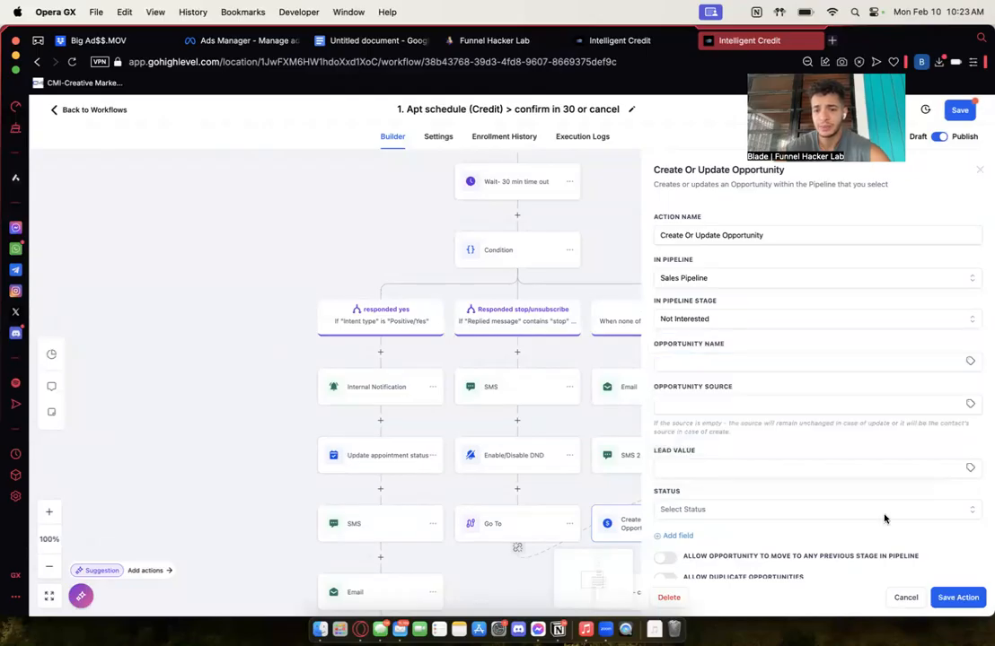
click(958, 597)
Step: Review the subject and full message of the cancellation Email in the "None" branch and save the action
scroll(768, 454, down, 2)
scroll(768, 453, up, 2)
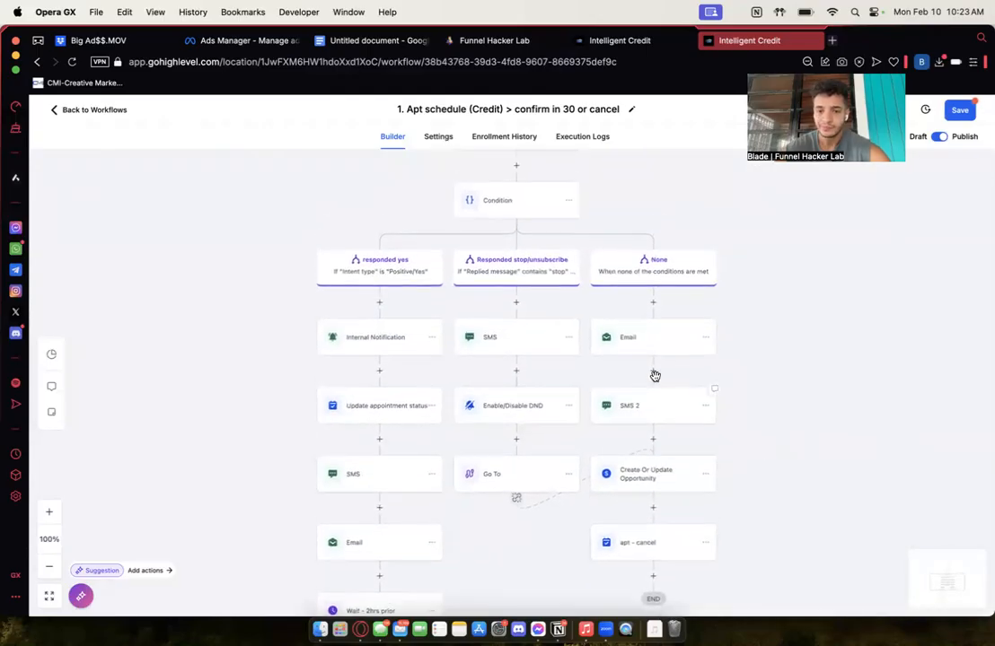
click(630, 336)
scroll(840, 363, down, 2)
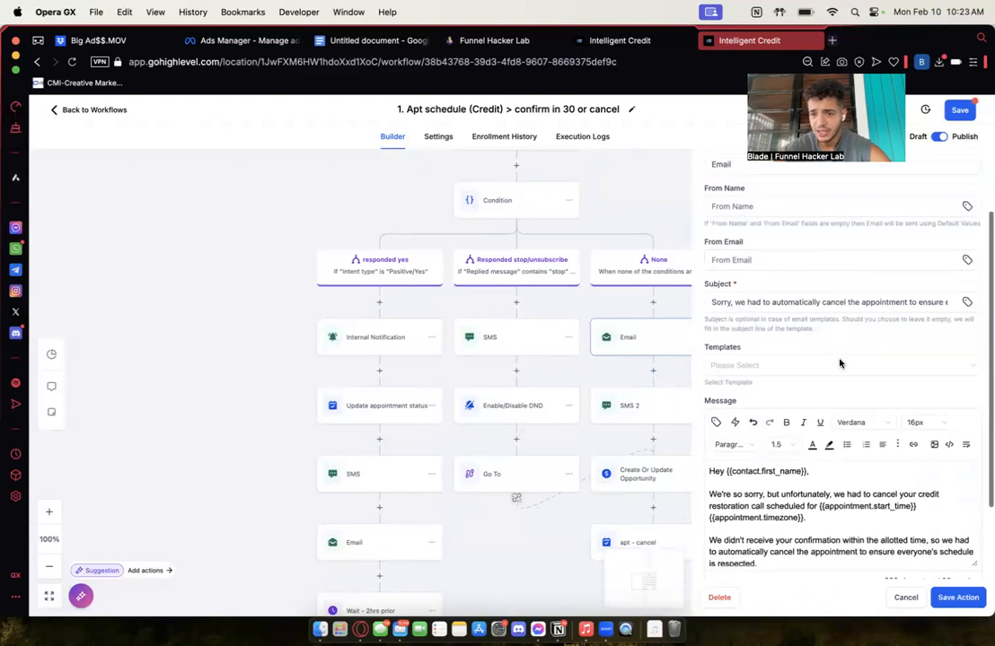
drag(848, 301, 950, 302)
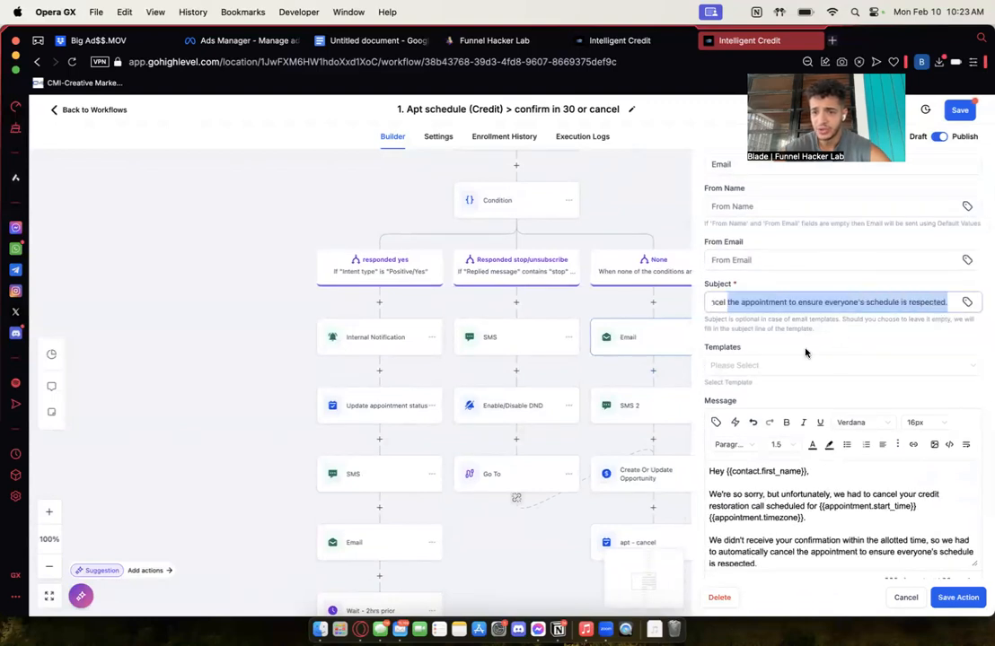
scroll(806, 353, down, 2)
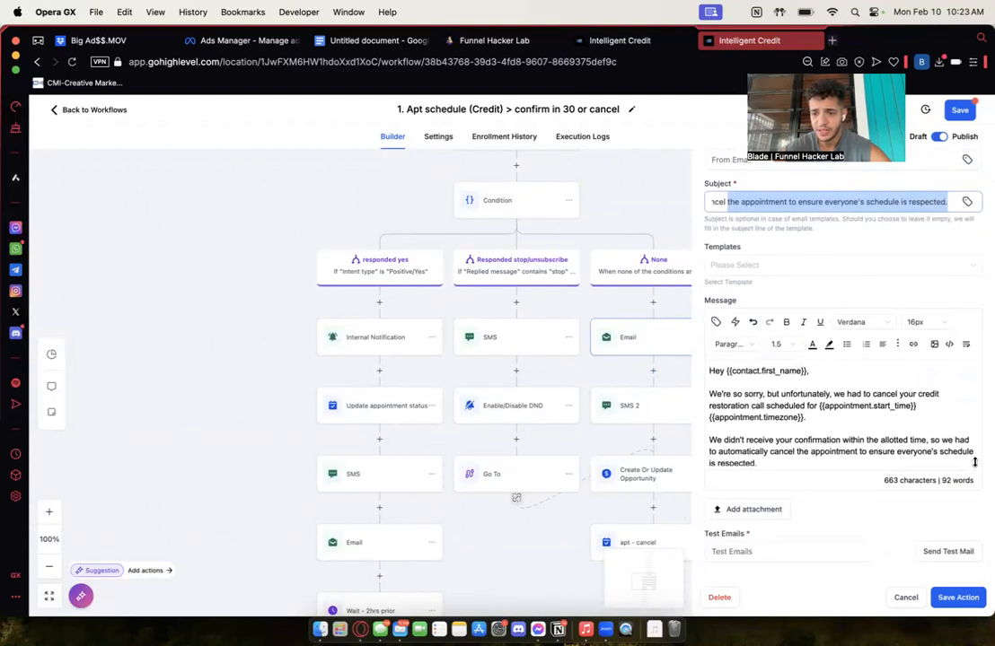
drag(974, 462, 974, 611)
scroll(852, 310, down, 3)
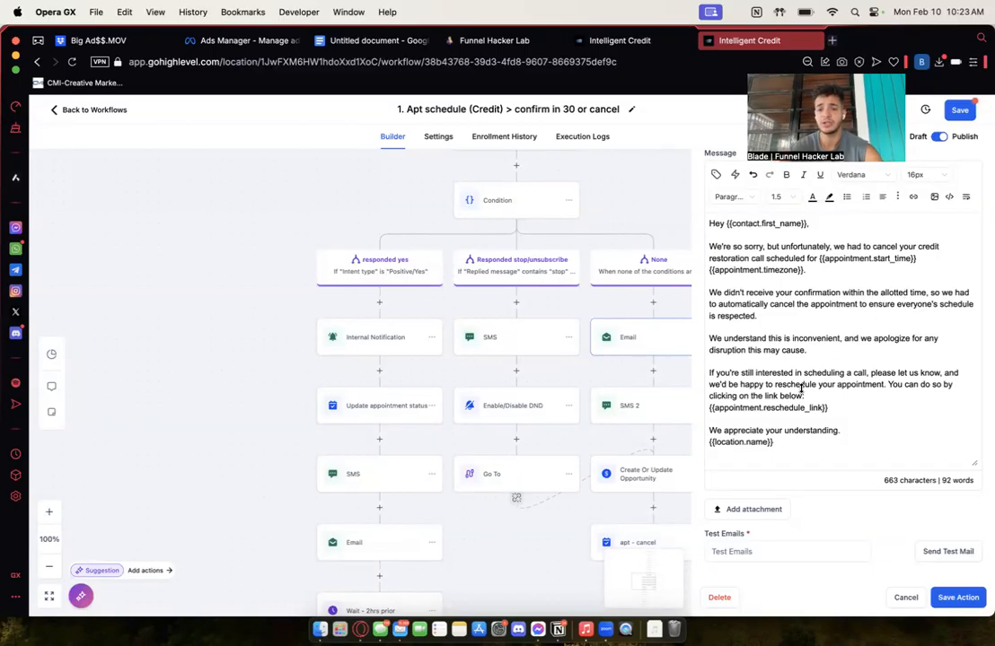
scroll(835, 363, down, 1)
click(949, 605)
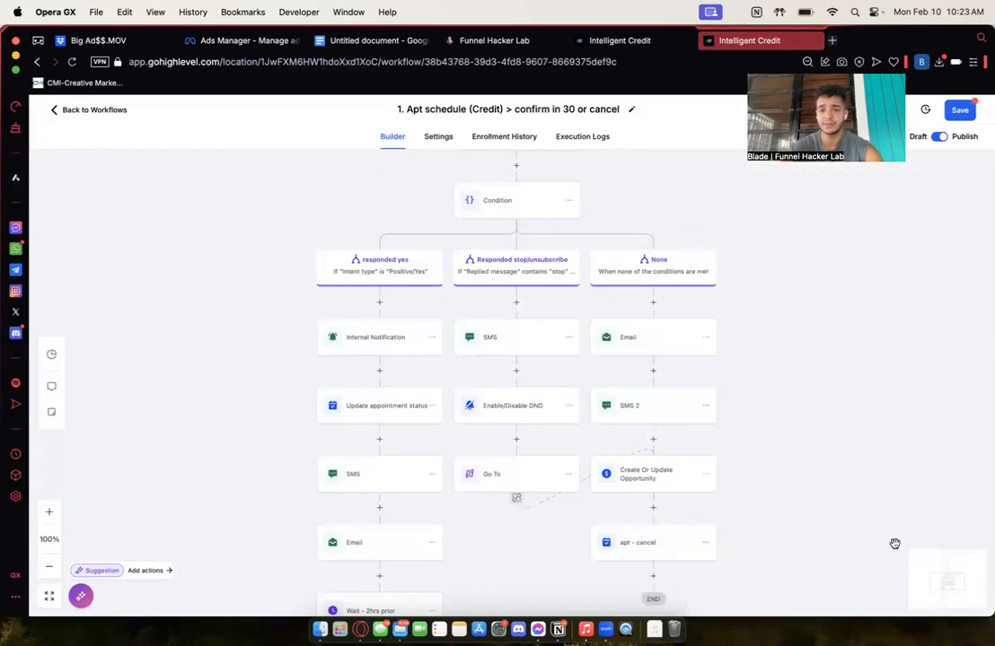
Step: Check the "SMS 2" cancellation message and the status set by "apt - cancel" in the "None" branch
click(632, 412)
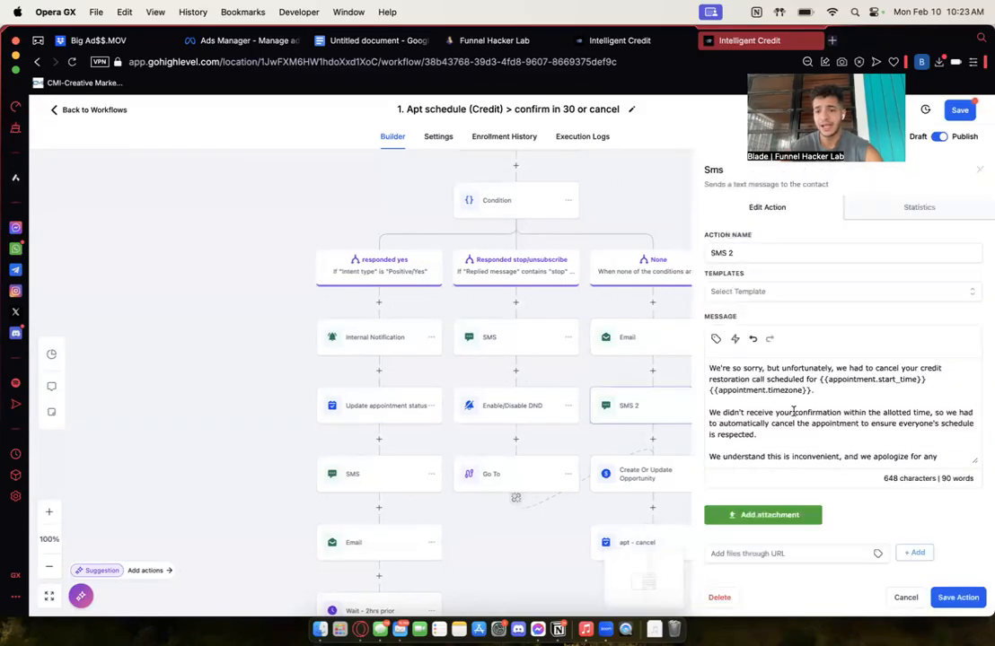
scroll(793, 411, down, 5)
click(957, 599)
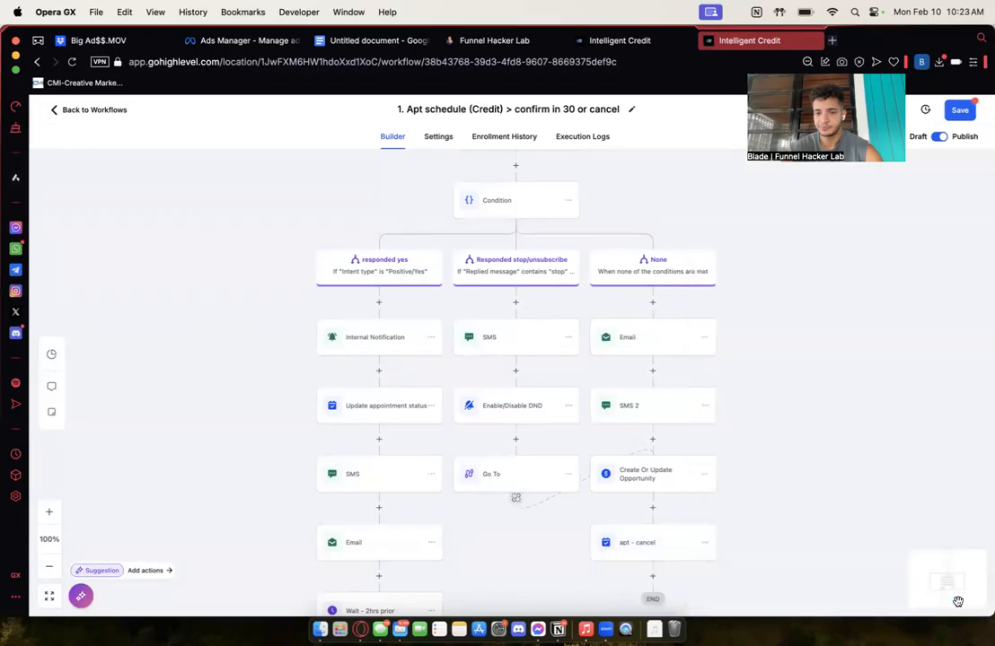
click(646, 545)
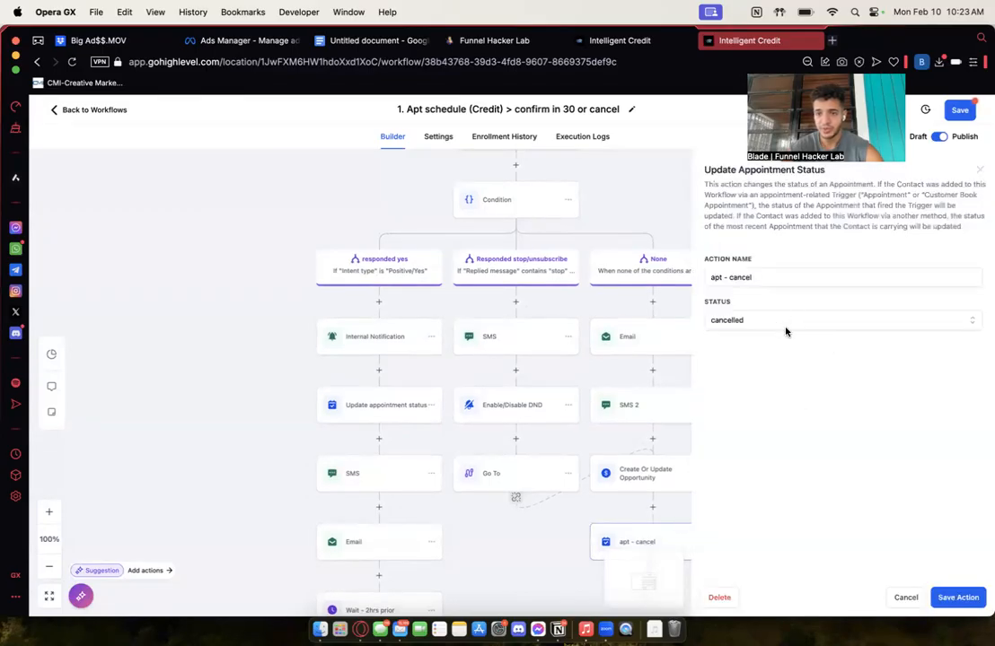
click(904, 596)
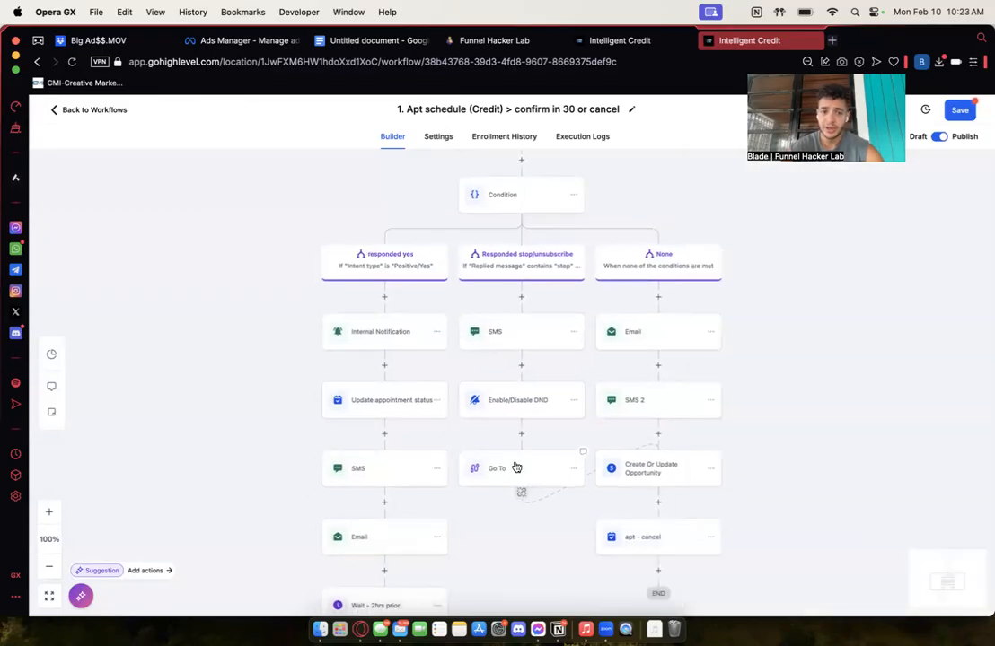
Step: Check the Internal Notification and "Update appointment status" actions in the "responded yes" branch, and save the workflow
scroll(513, 465, down, 3)
scroll(513, 464, left, 3)
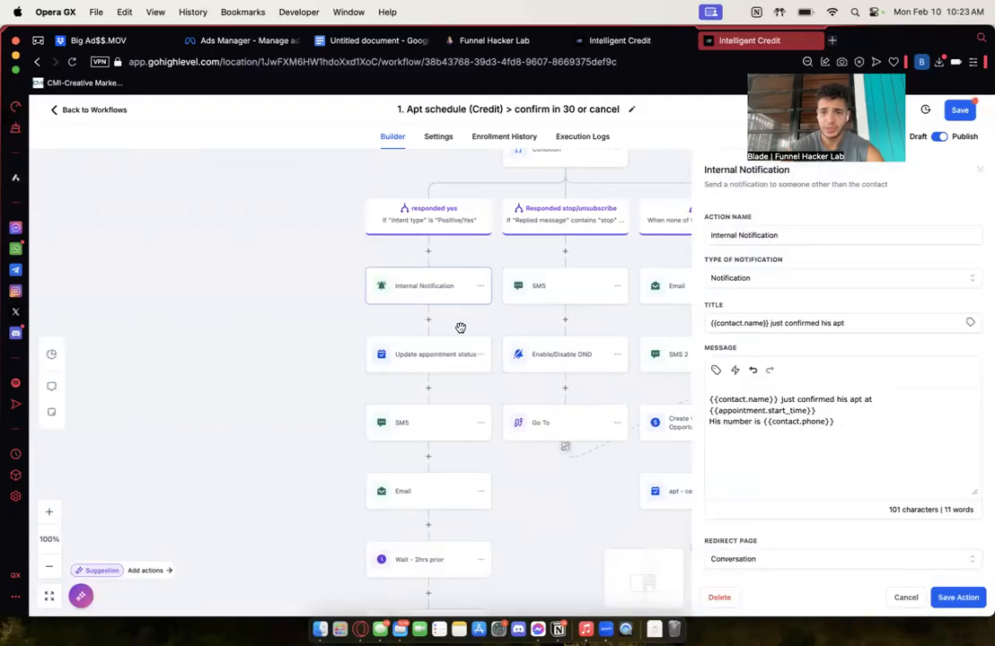
click(406, 350)
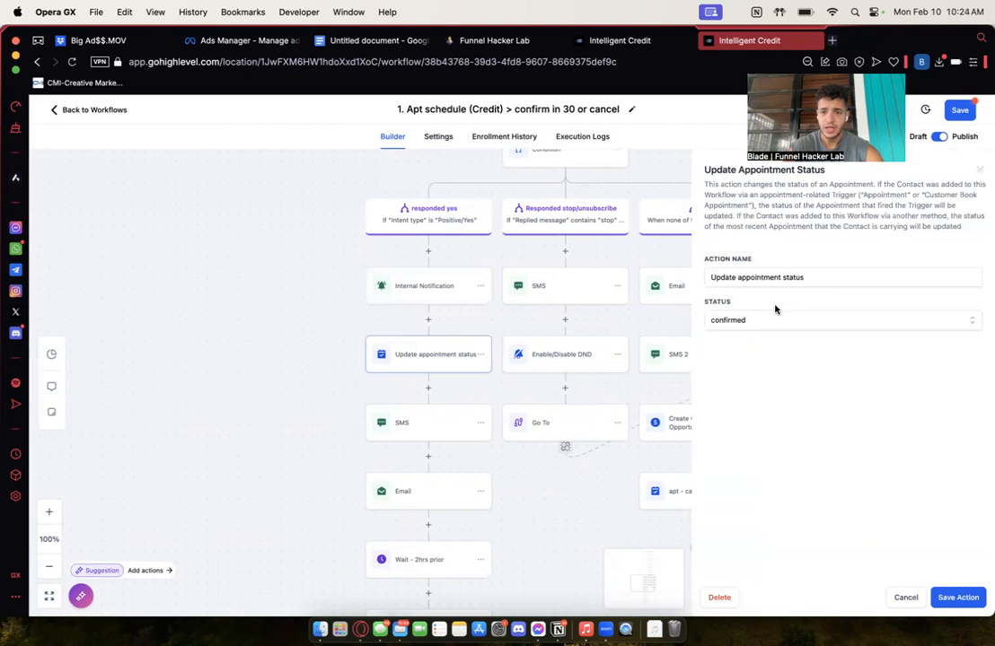
click(979, 169)
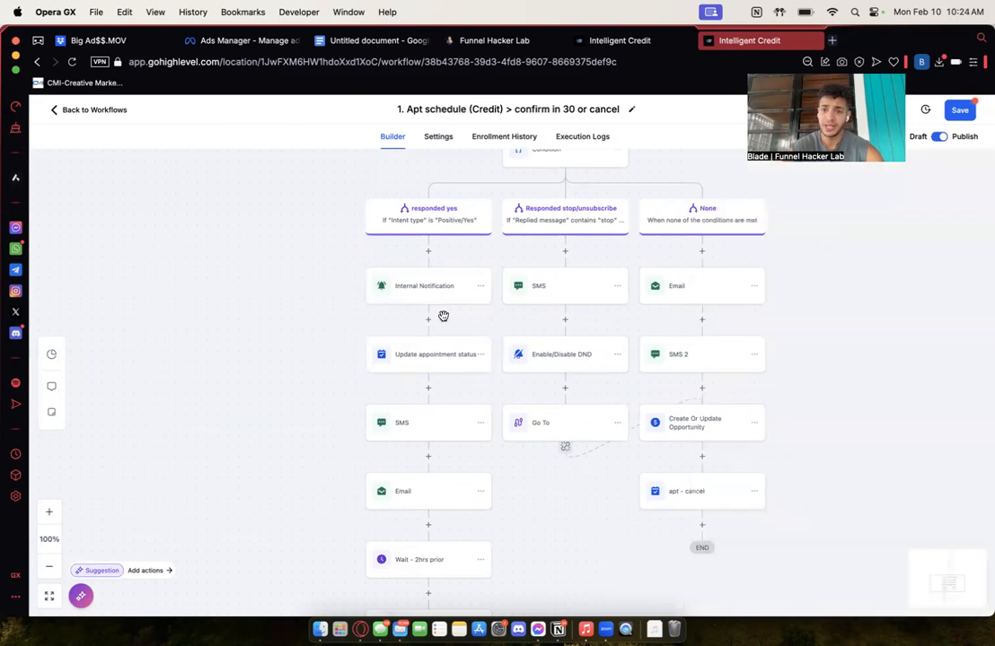
click(959, 111)
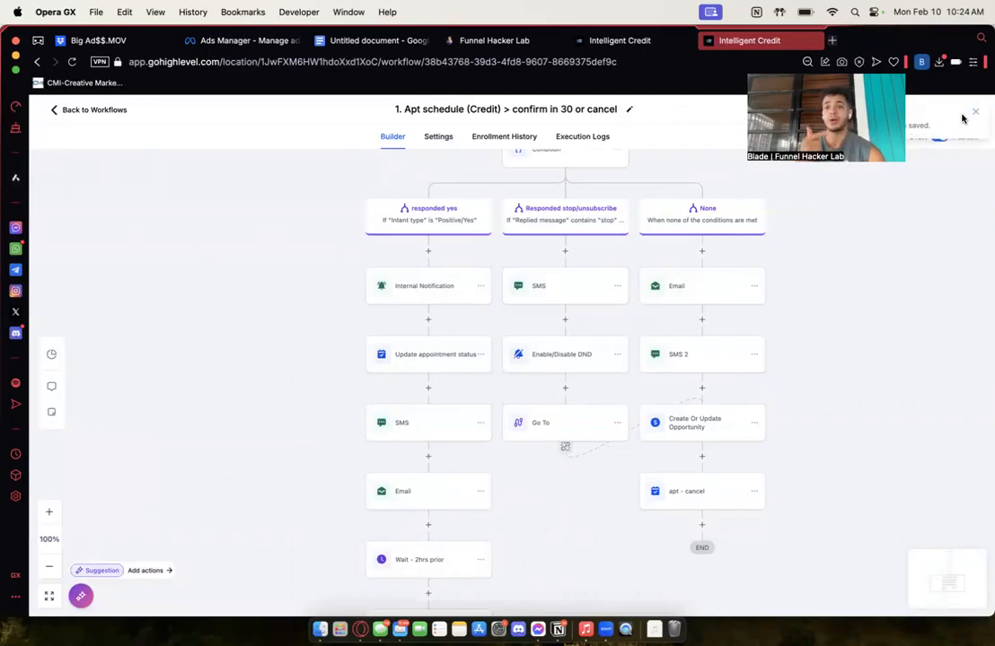
Step: Recheck the "Update appointment status" action and read the confirmation SMS below it, including its meeting link line
click(414, 358)
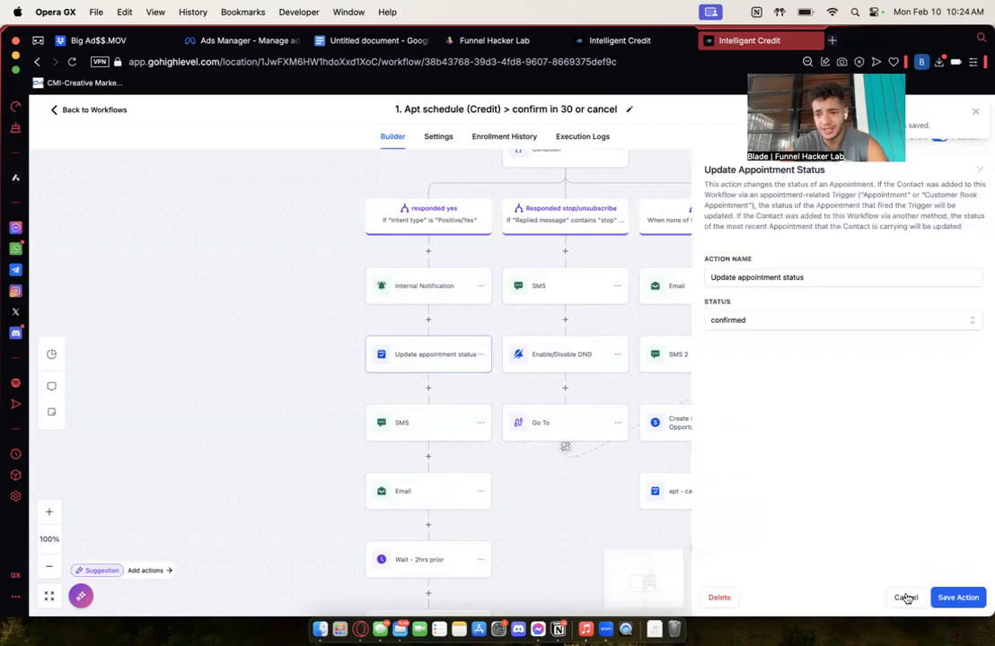
click(905, 597)
scroll(629, 539, down, 3)
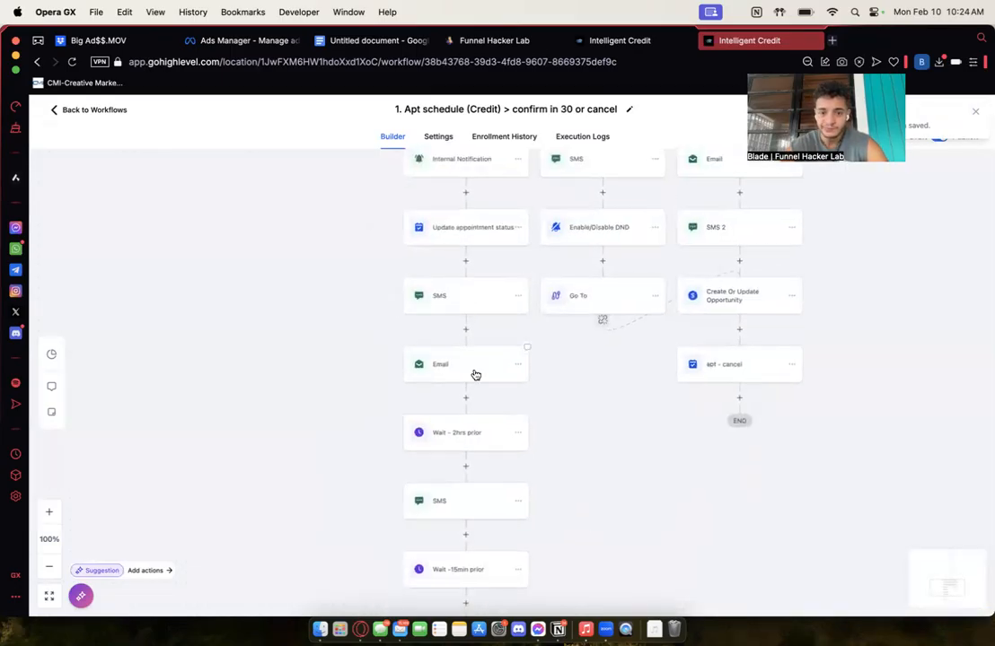
click(457, 290)
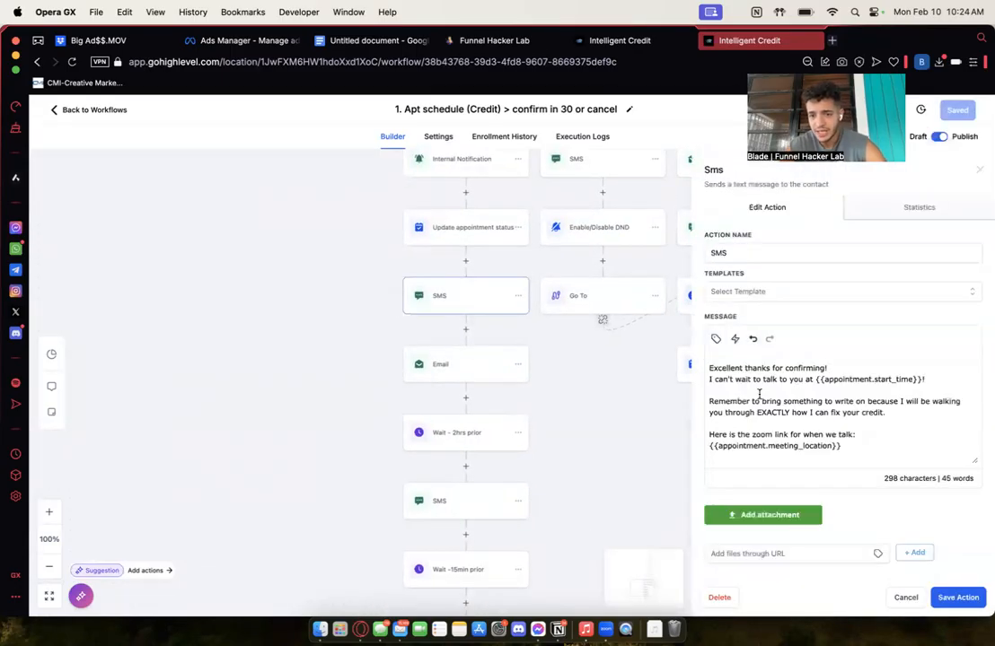
scroll(759, 393, down, 1)
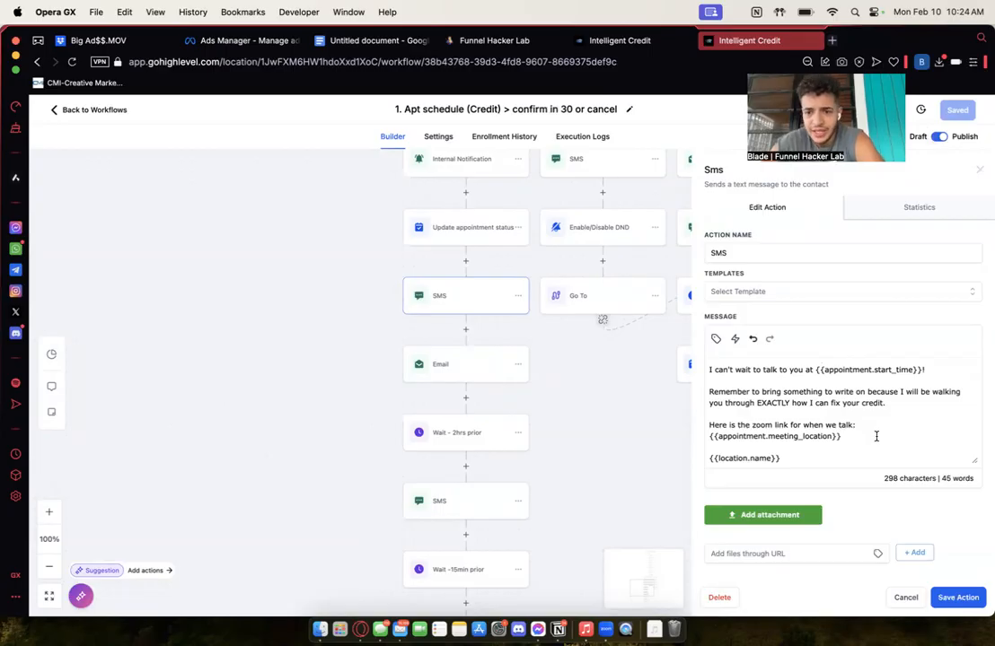
drag(792, 424, 822, 425)
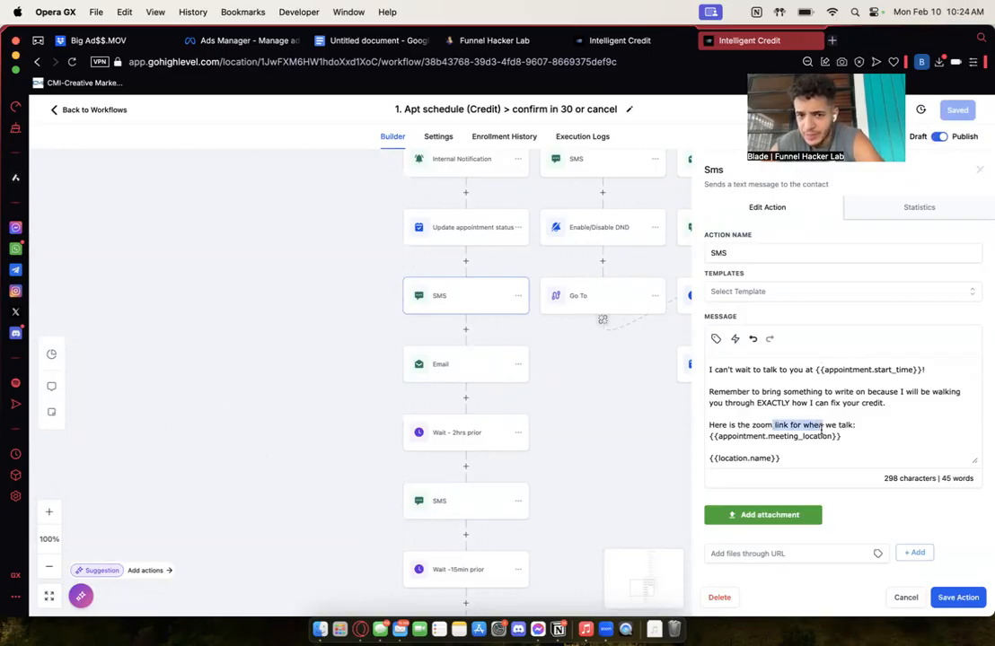
Step: Review the confirmation Email's message and the SMS reminder following the "Wait - 2hrs prior" action
click(476, 374)
scroll(799, 457, down, 5)
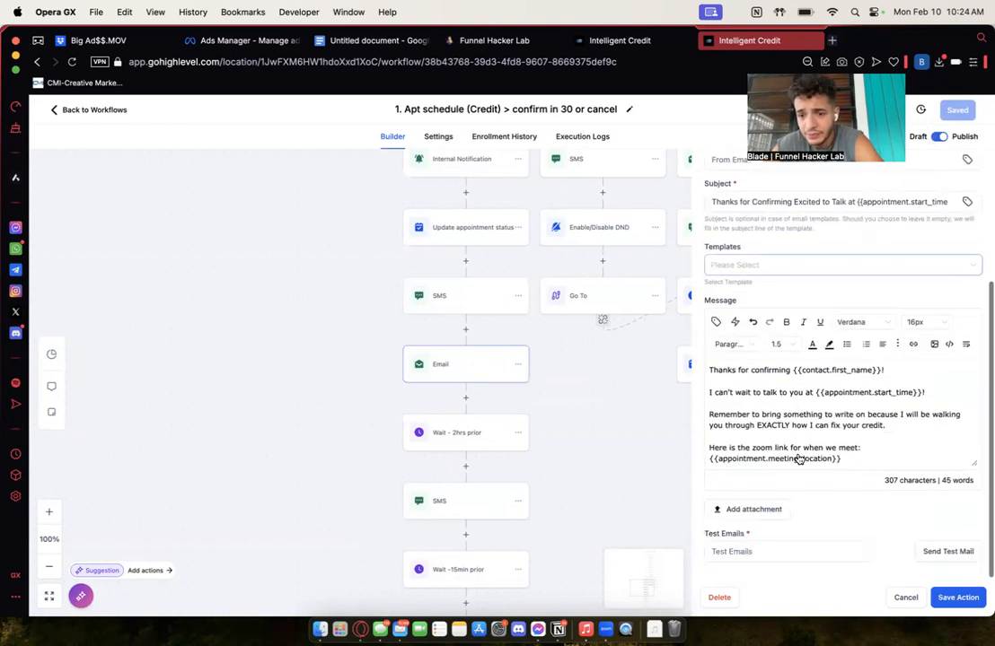
scroll(783, 418, up, 3)
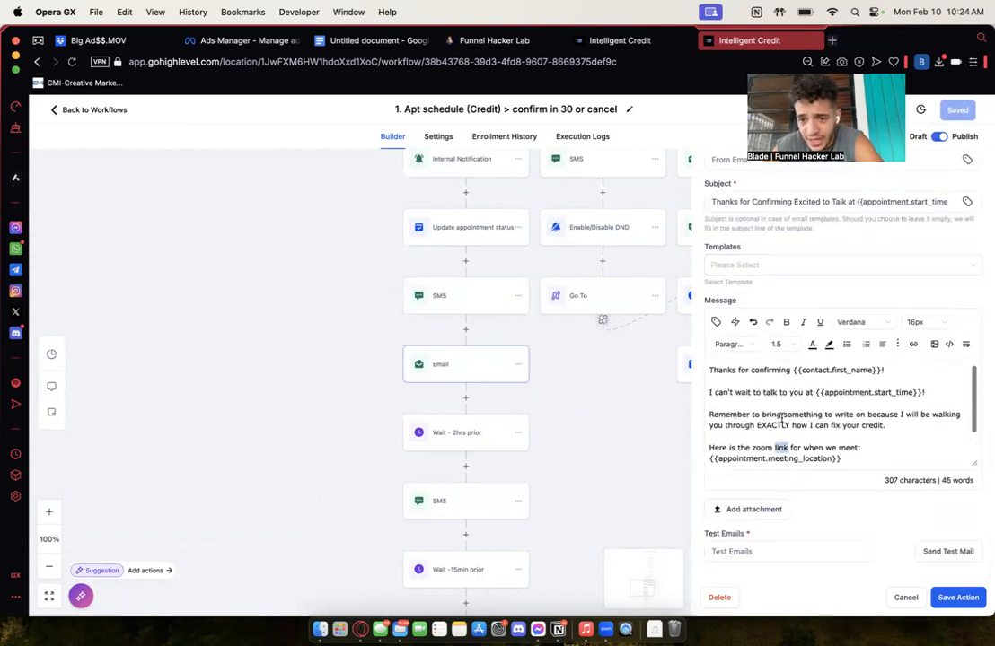
scroll(525, 430, down, 3)
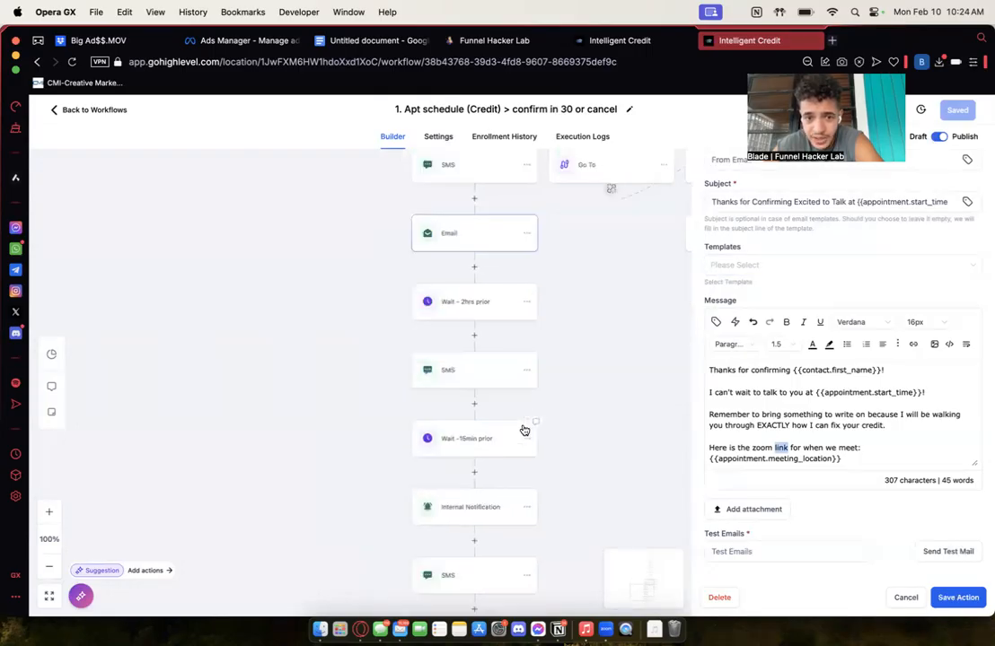
click(458, 374)
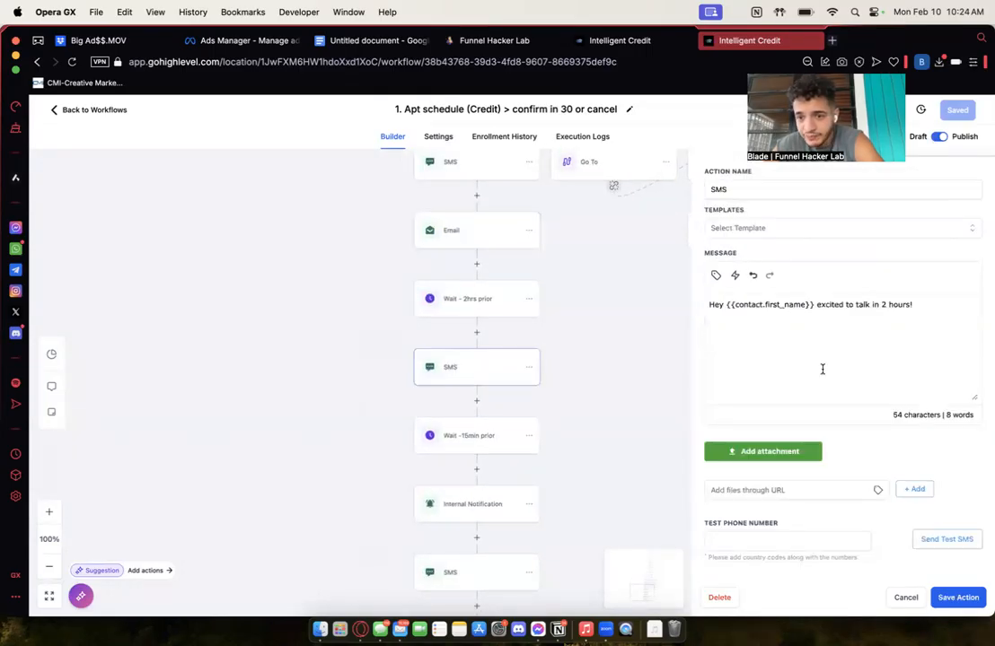
Step: Set the Internal Notification after "Wait -15min prior" to go to All Users and save the action
scroll(648, 373, down, 3)
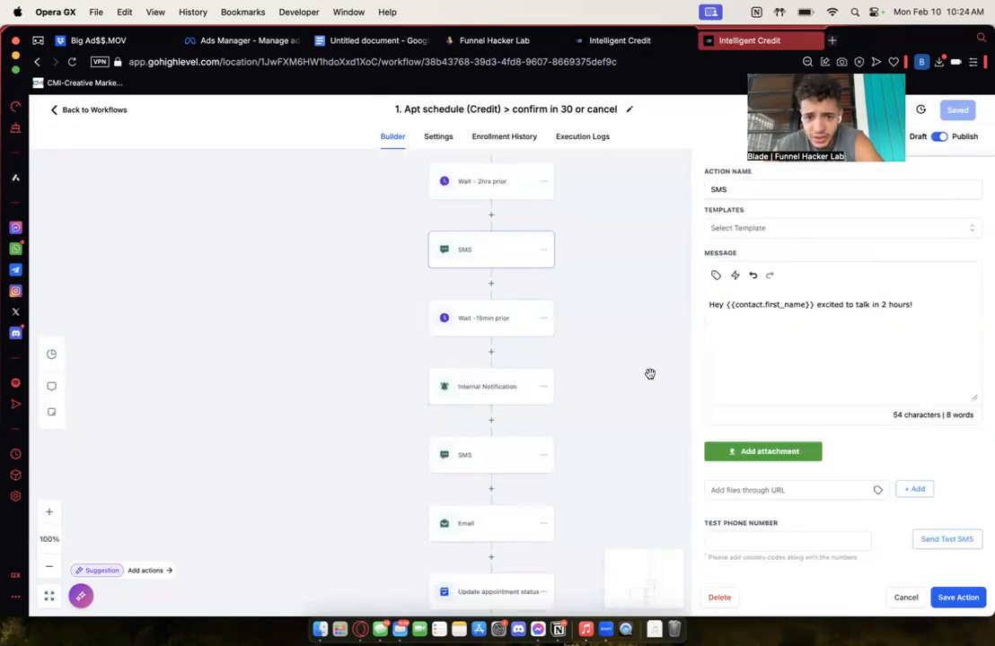
click(486, 395)
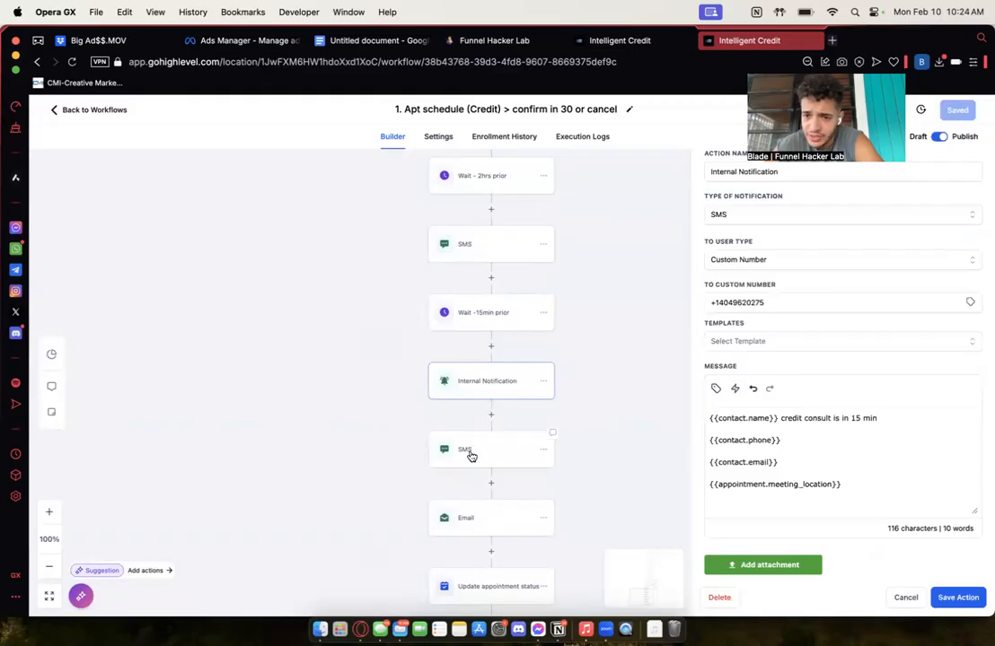
click(761, 259)
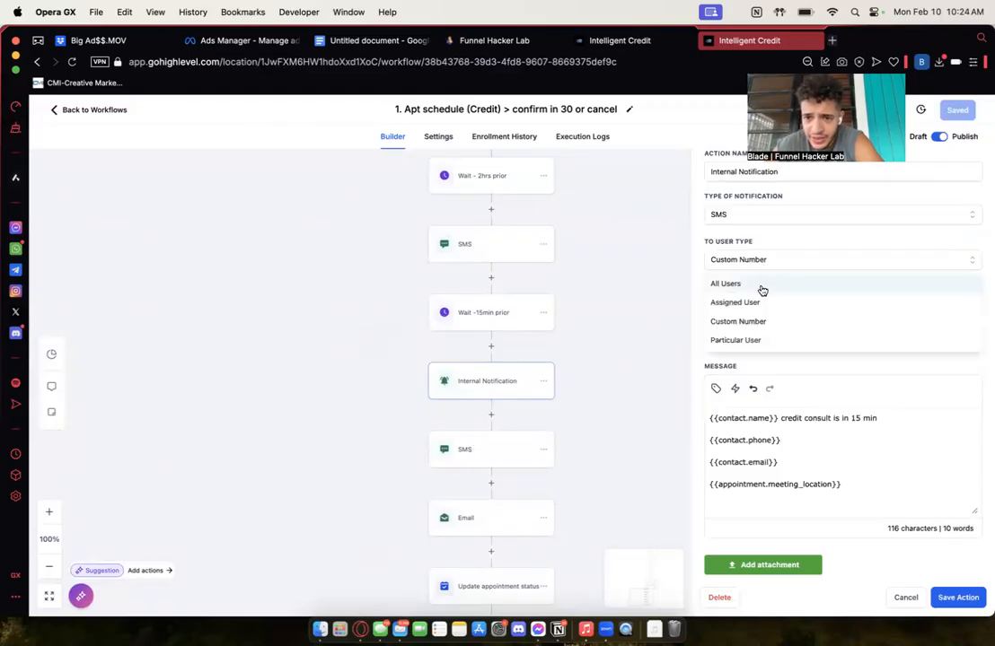
click(763, 287)
click(958, 597)
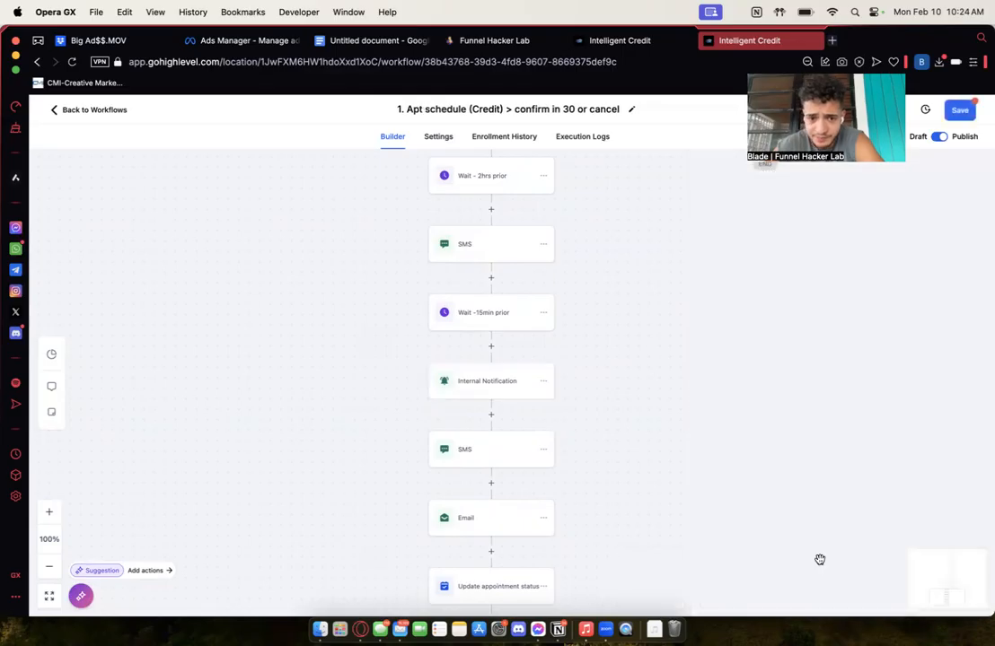
Step: Review the SMS and Email reminders sent 15 minutes before the appointment, and save the Email action and the workflow
click(493, 458)
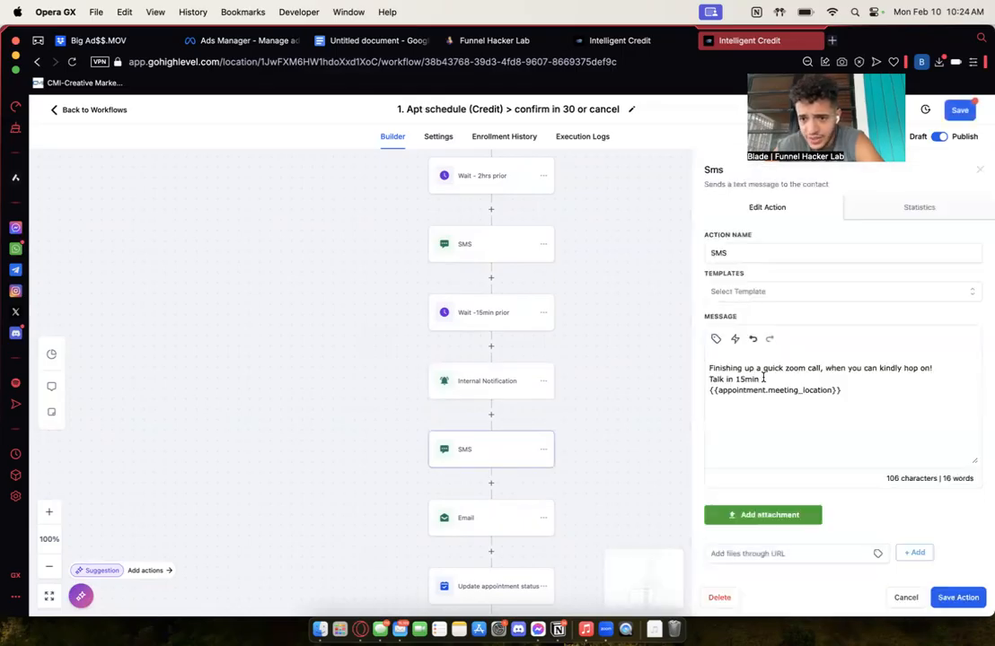
click(453, 522)
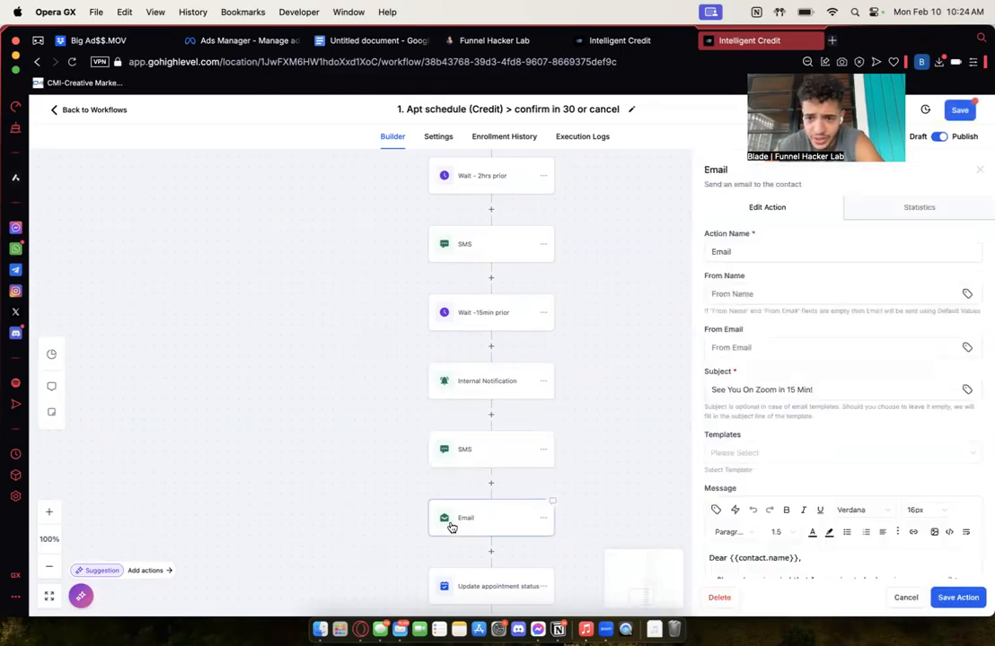
scroll(754, 405, down, 3)
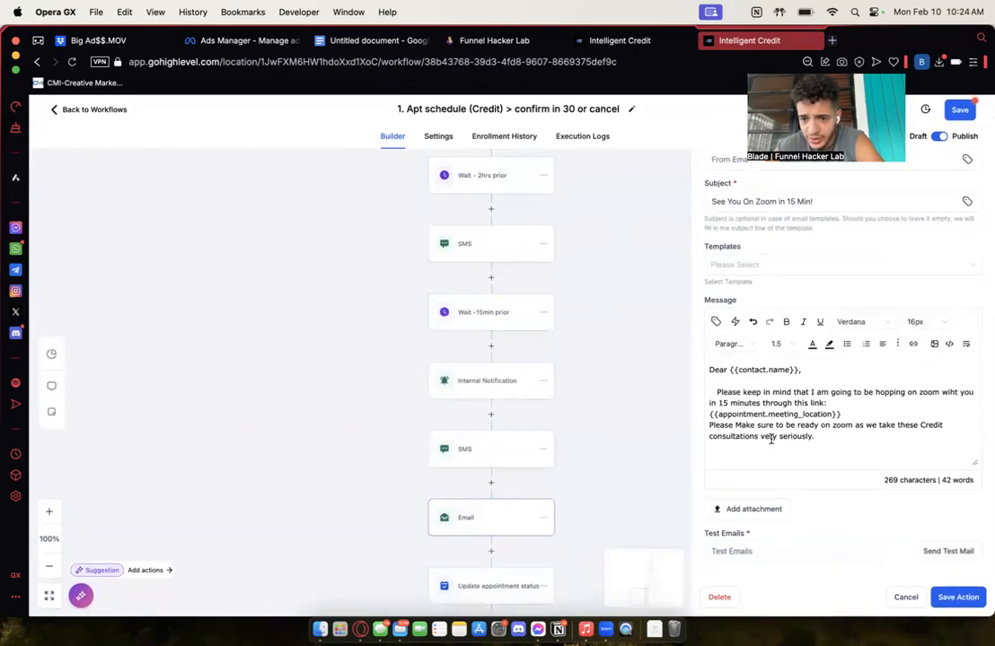
scroll(562, 438, down, 3)
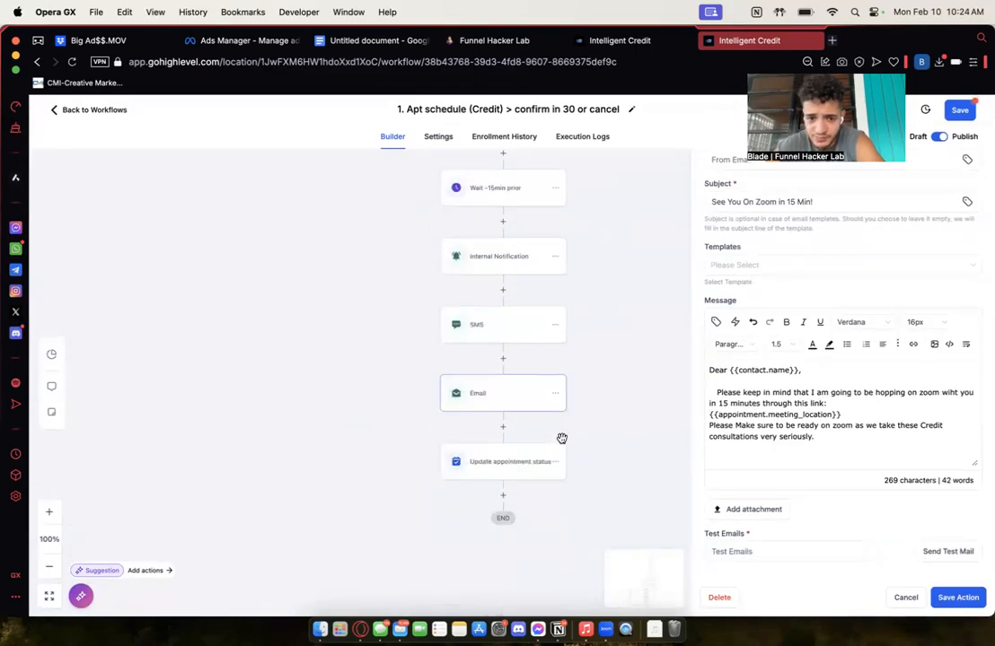
click(959, 597)
click(959, 108)
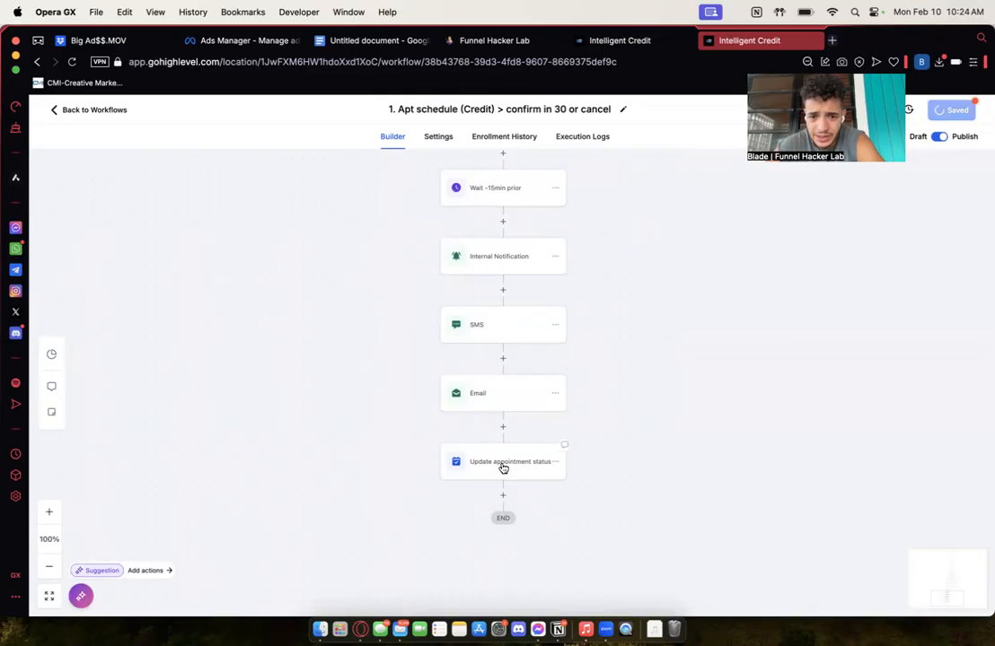
Step: Check the status set in the final "Update appointment status" action and look over the branches below the Condition
click(502, 465)
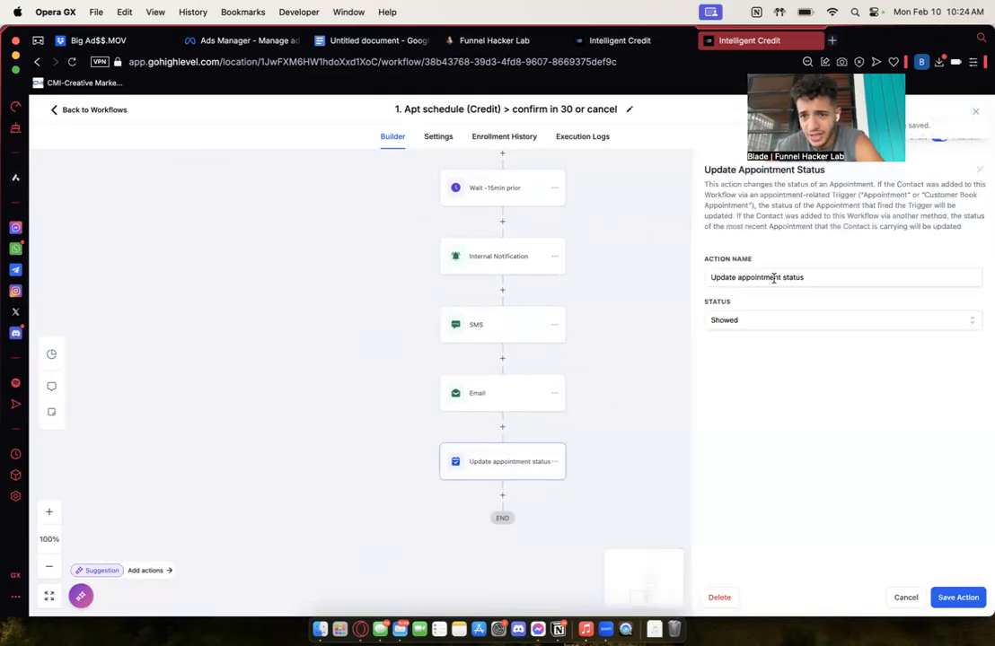
click(980, 168)
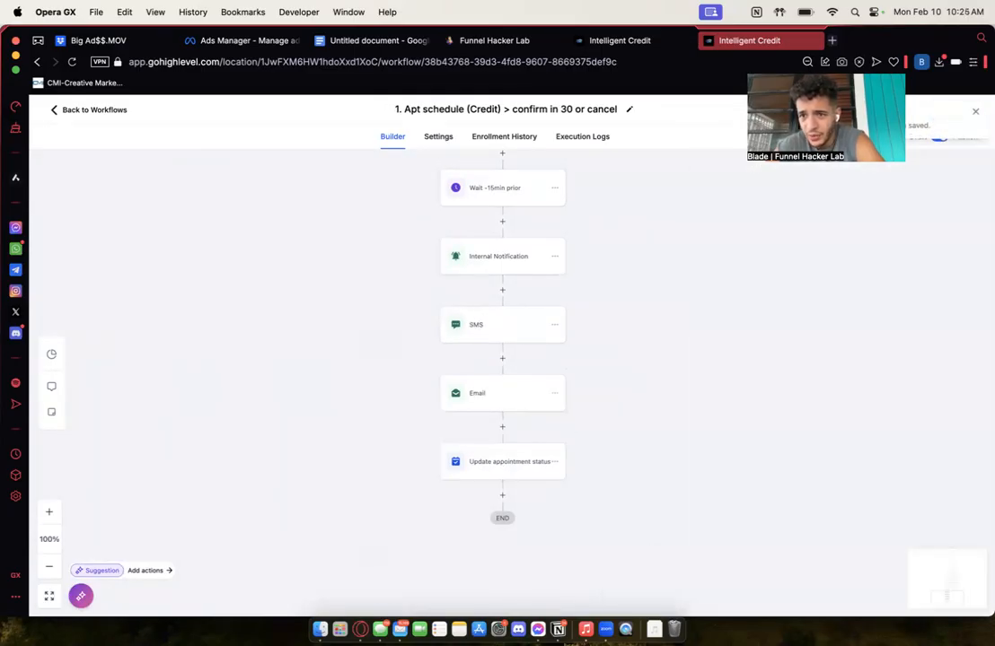
scroll(701, 285, up, 10)
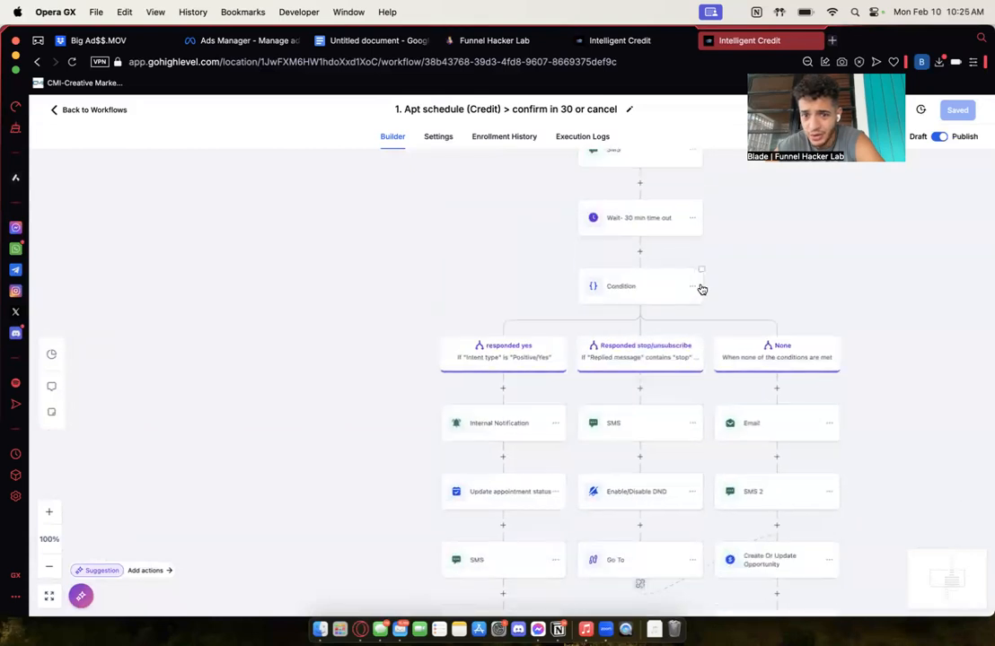
scroll(701, 289, down, 2)
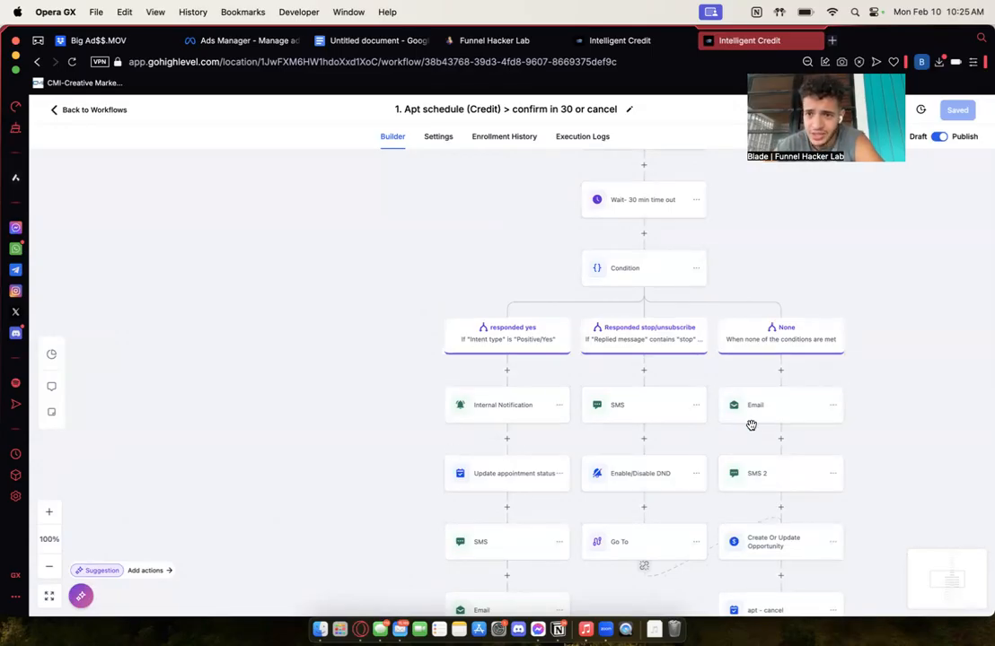
scroll(757, 424, down, 10)
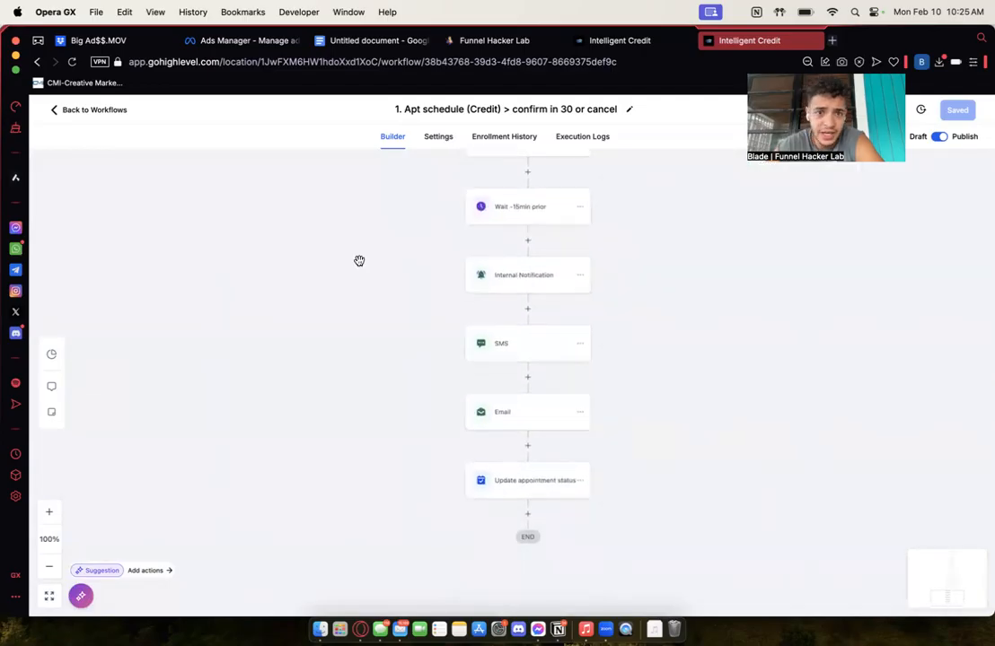
Step: Move the workflow "2. Appointment No show or Cancelled > Nurture second appointment (Credit)" from the home workflow list into the Sales Pipeline folder
click(95, 110)
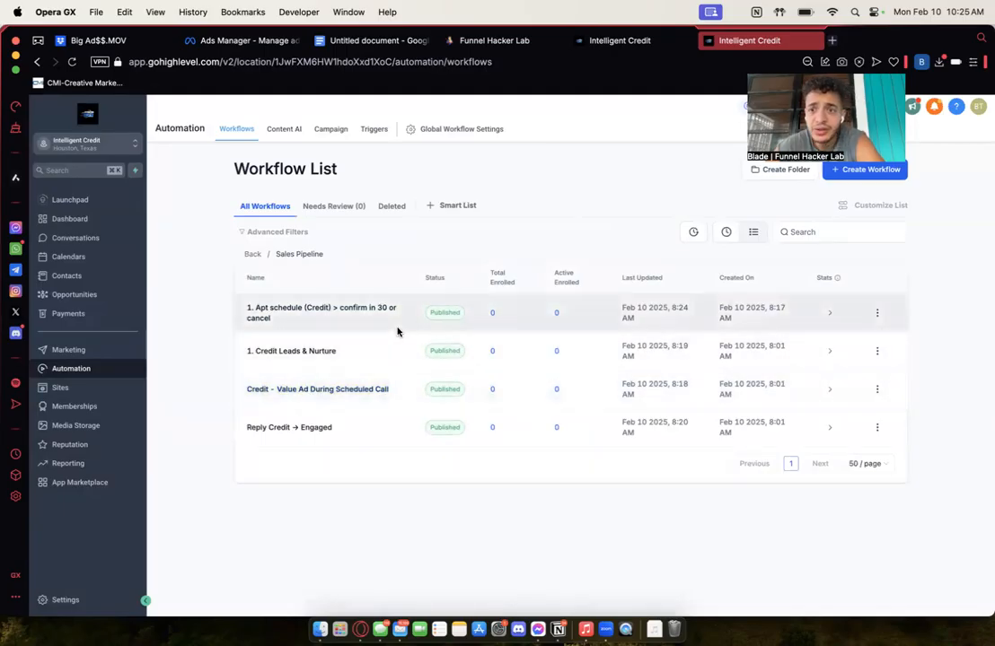
click(253, 254)
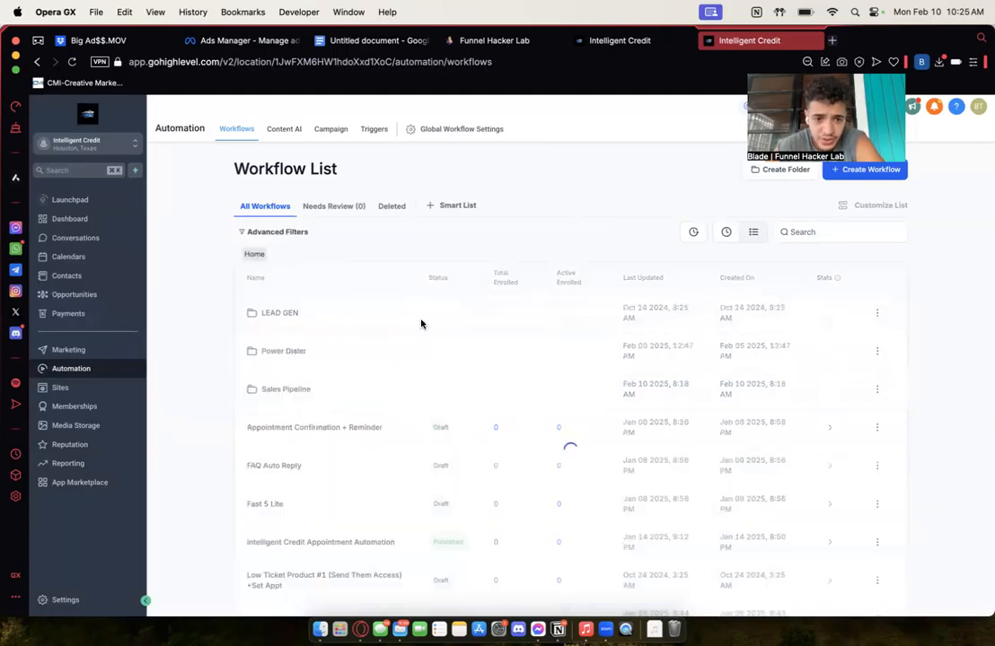
scroll(376, 474, down, 2)
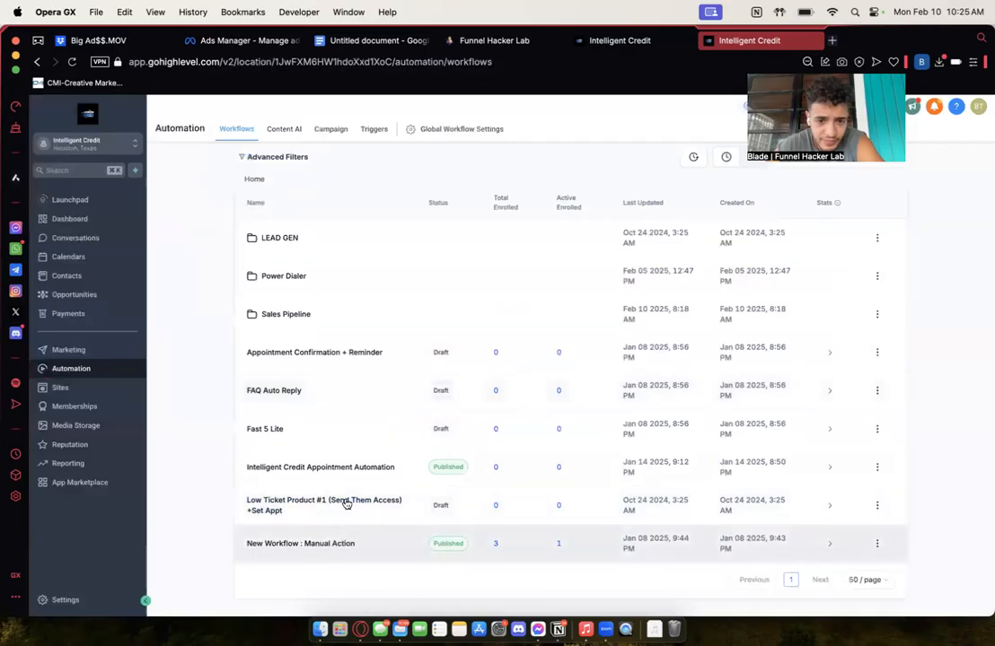
click(636, 41)
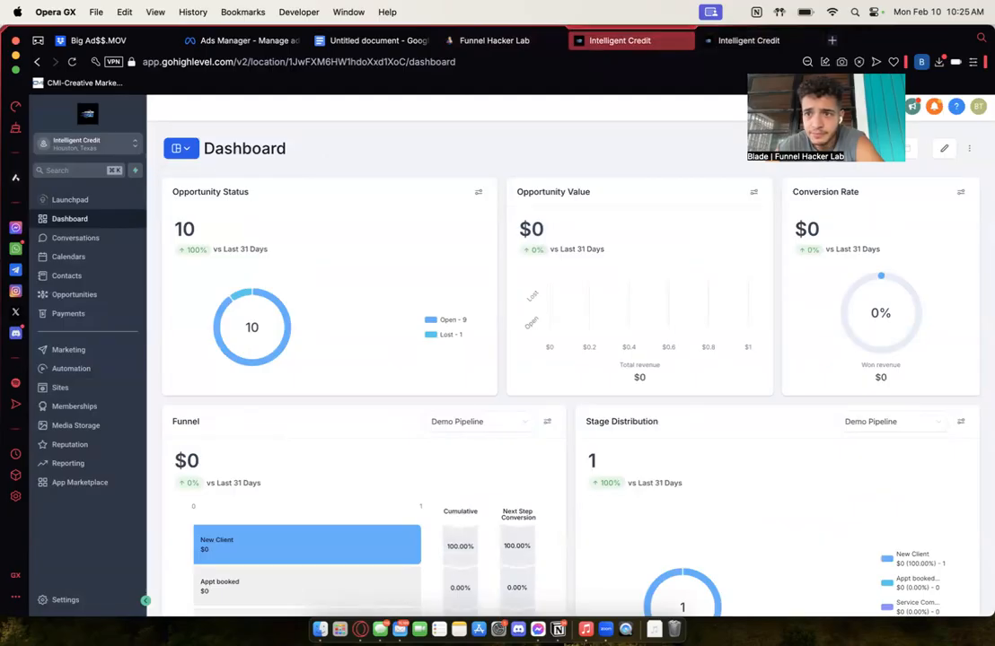
key(ctrl+Tab)
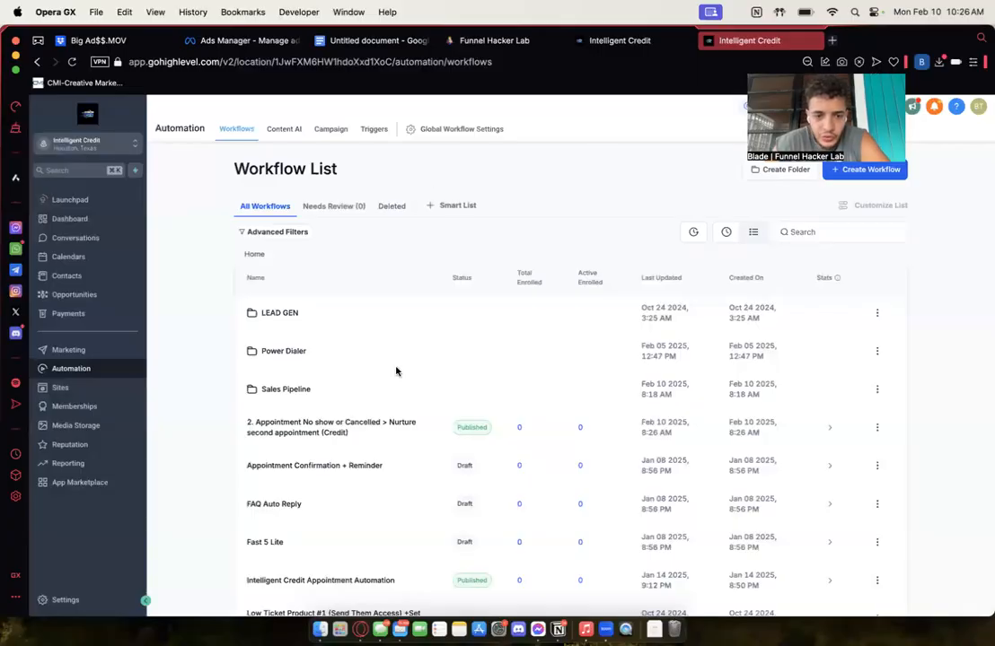
scroll(382, 410, down, 2)
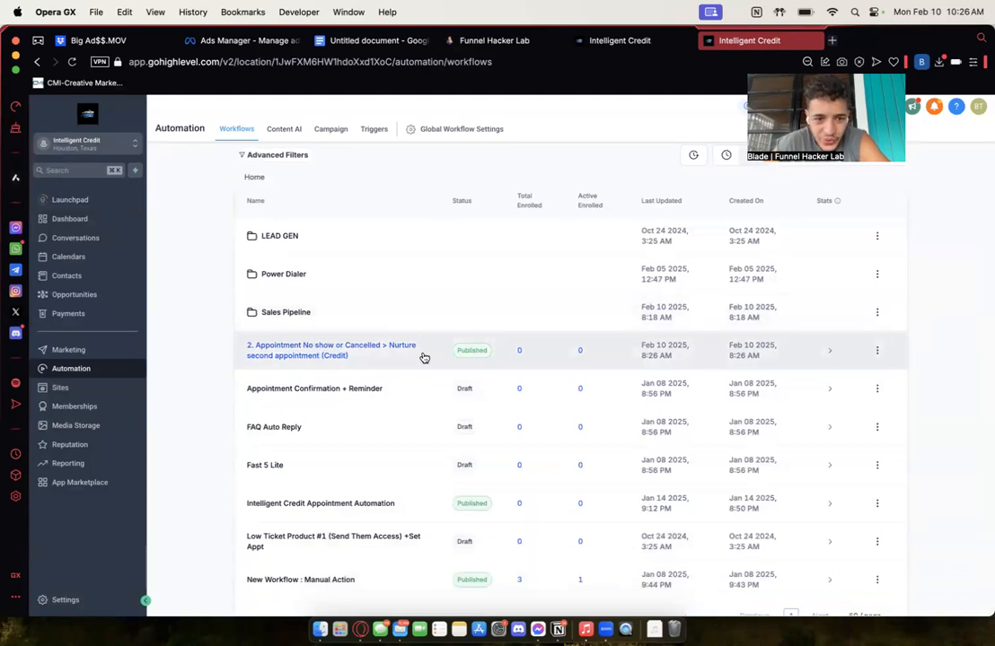
click(877, 351)
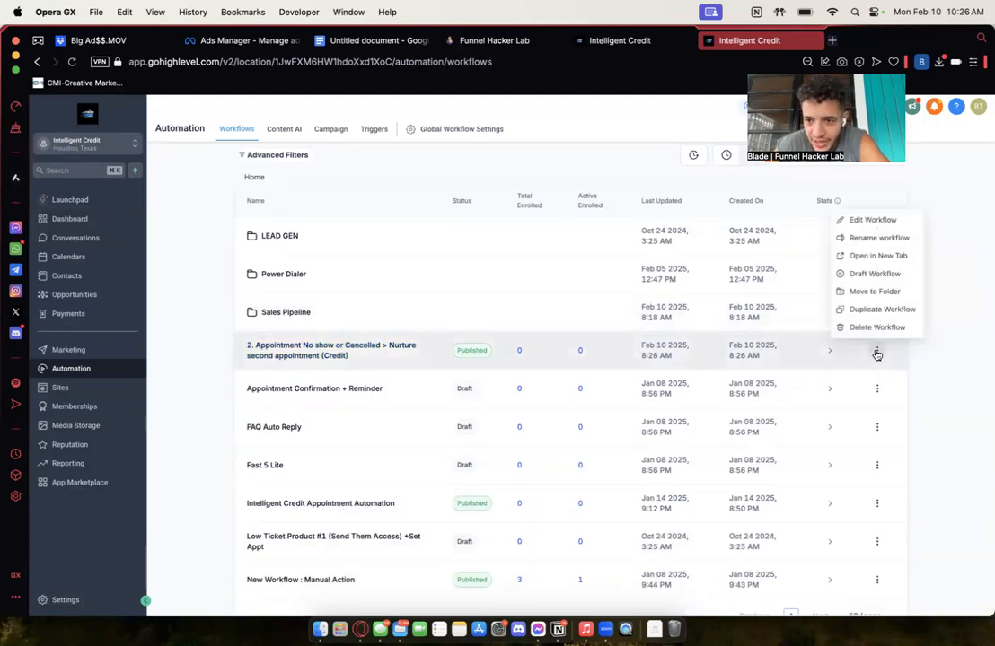
click(875, 299)
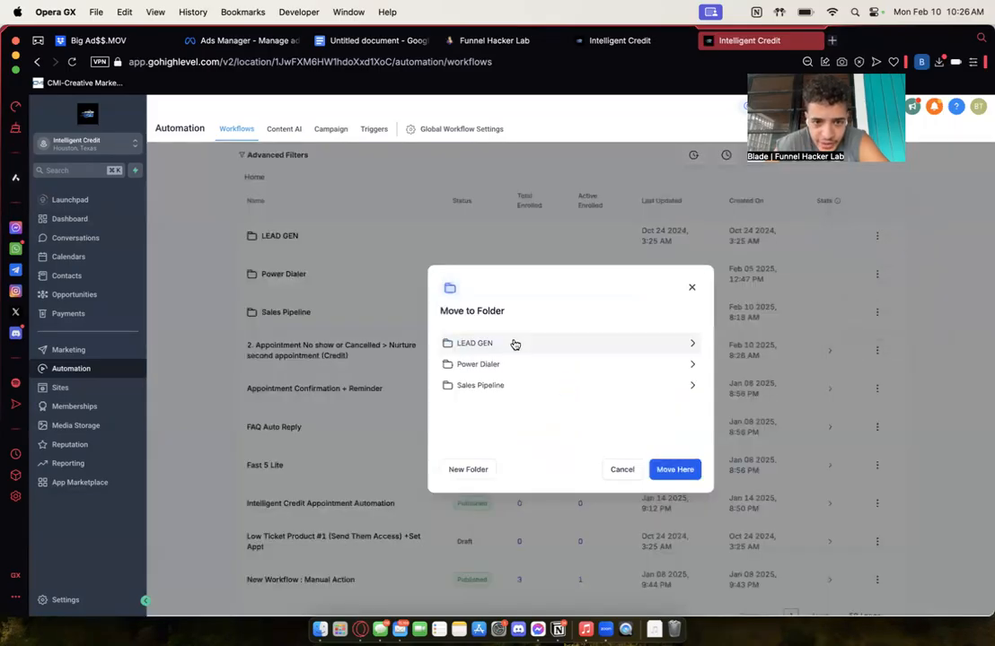
click(473, 386)
click(675, 491)
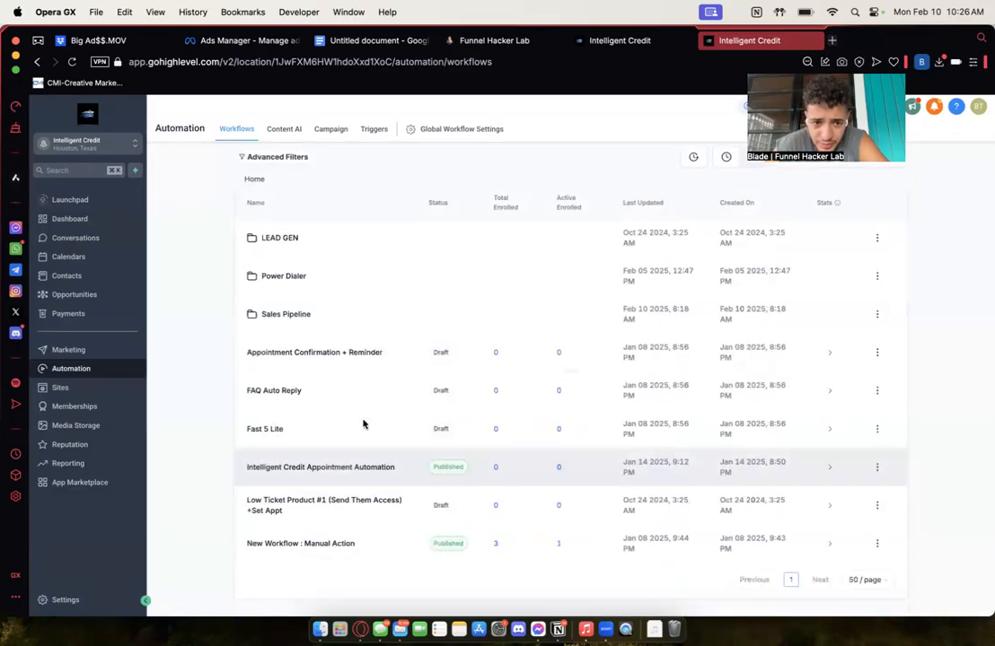
Step: In the Sales Pipeline folder, rename the appointment schedule workflow to "2. Apt schedule (Credit) > confirm in 30 or cancel"
click(270, 316)
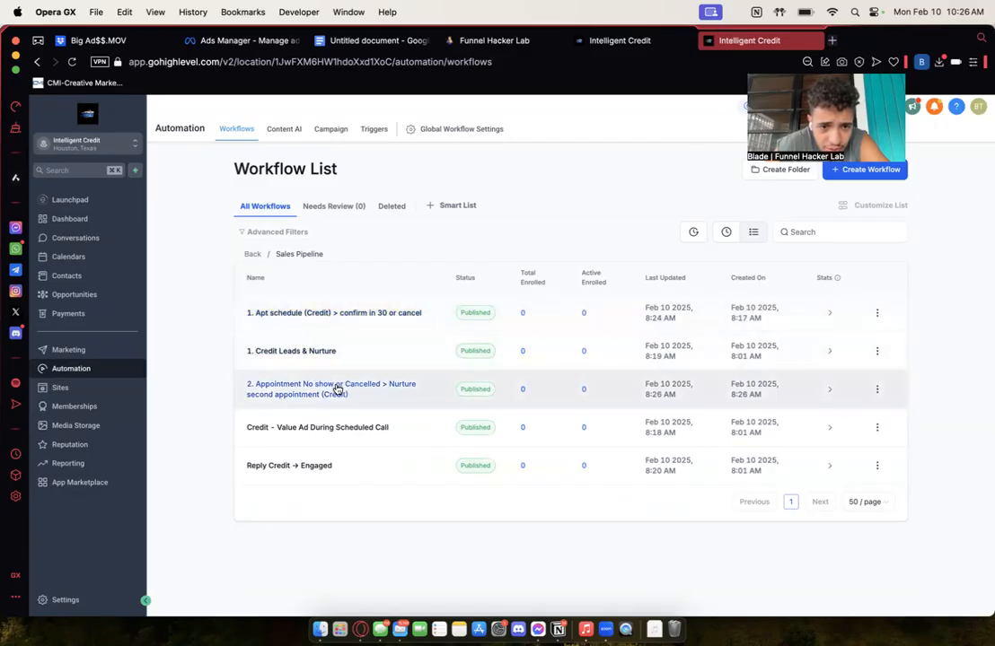
click(875, 314)
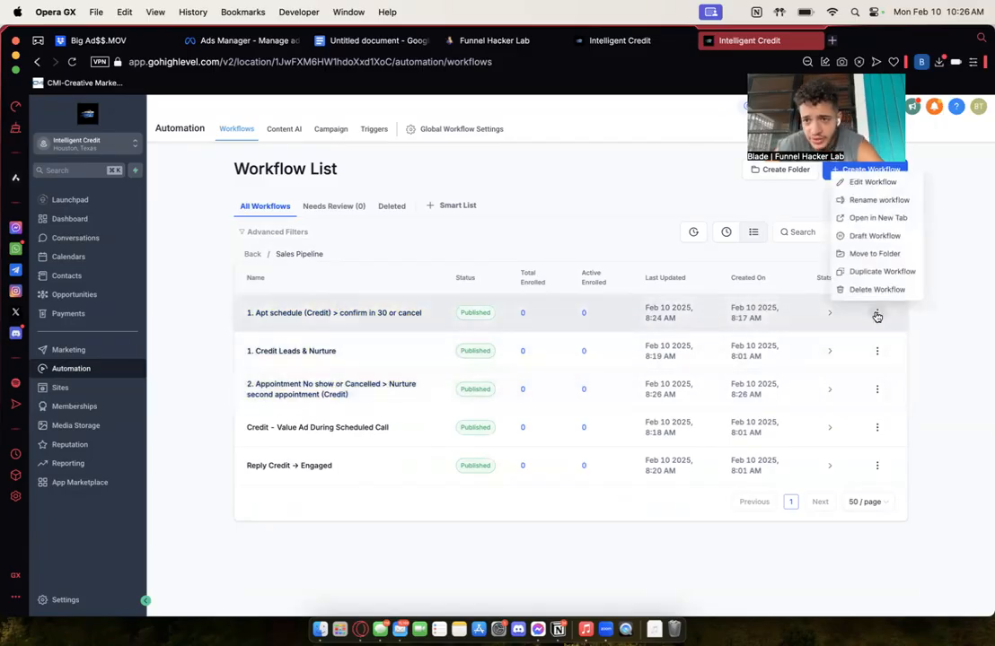
click(873, 200)
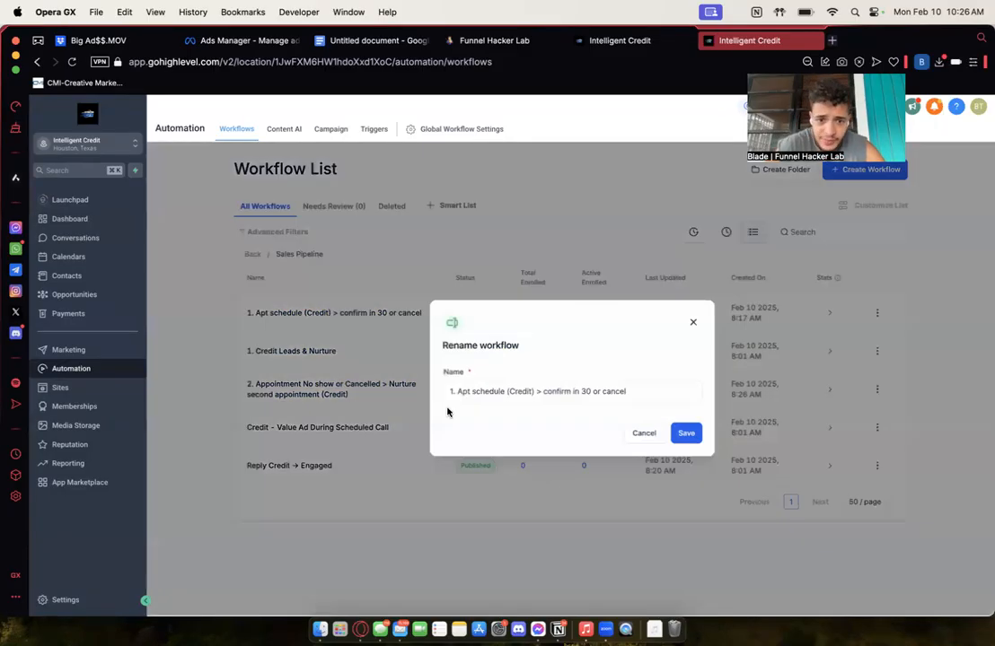
key(Delete)
text(2)
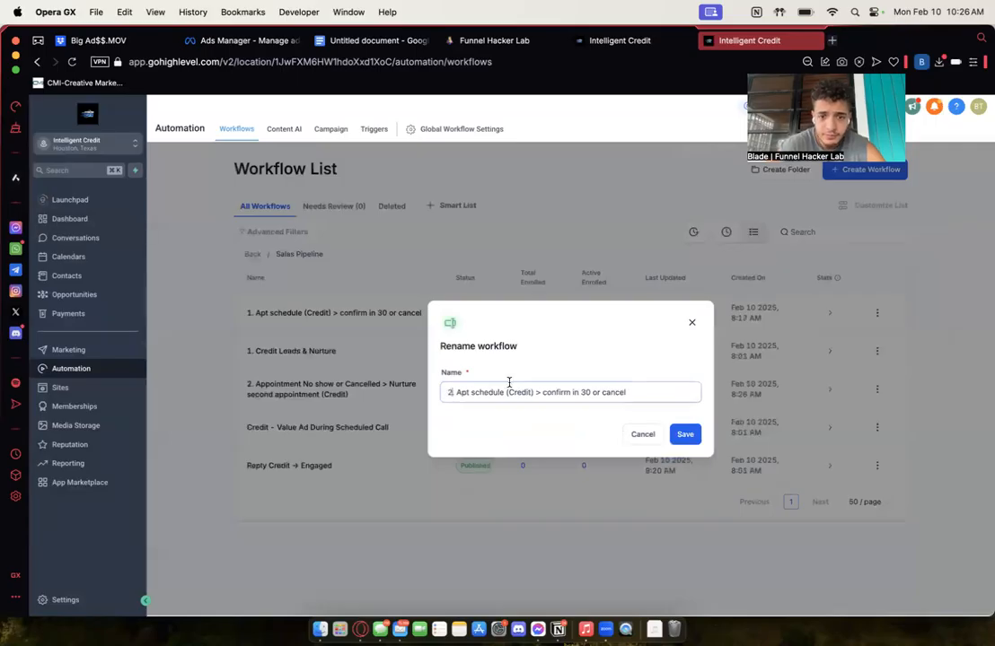
click(687, 436)
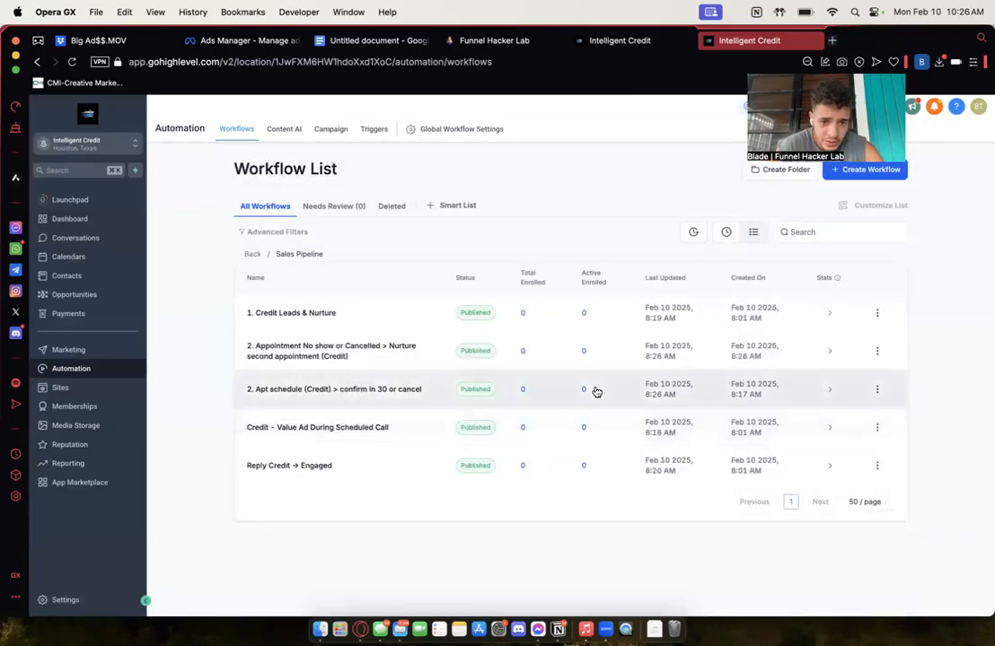
Step: Rename the no-show workflow to "3. Appointment No show or Cancelled > Nurture second appointment (Credit)"
click(878, 352)
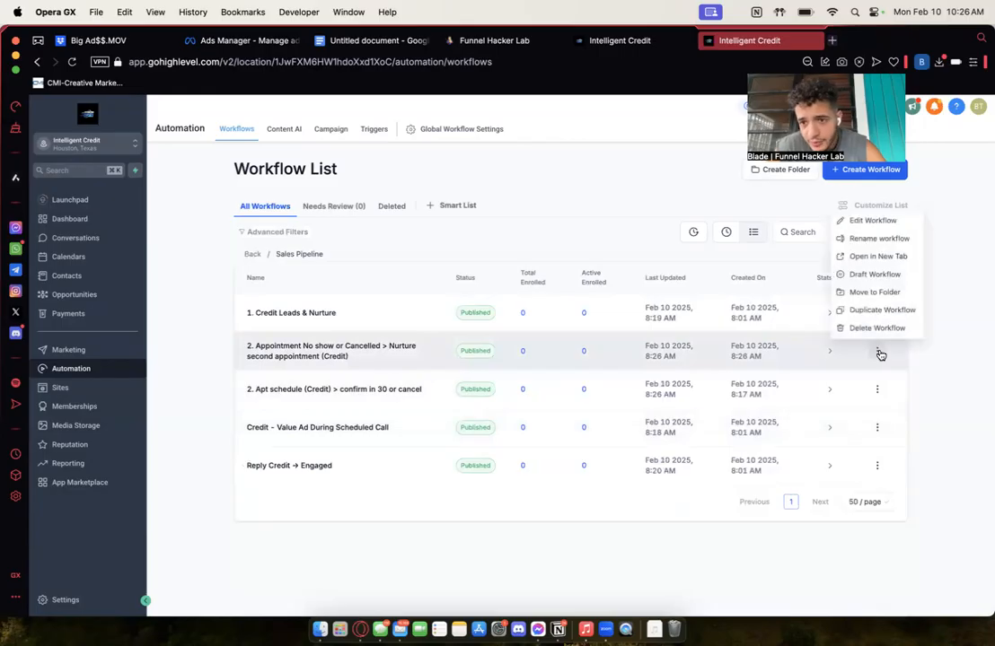
click(876, 239)
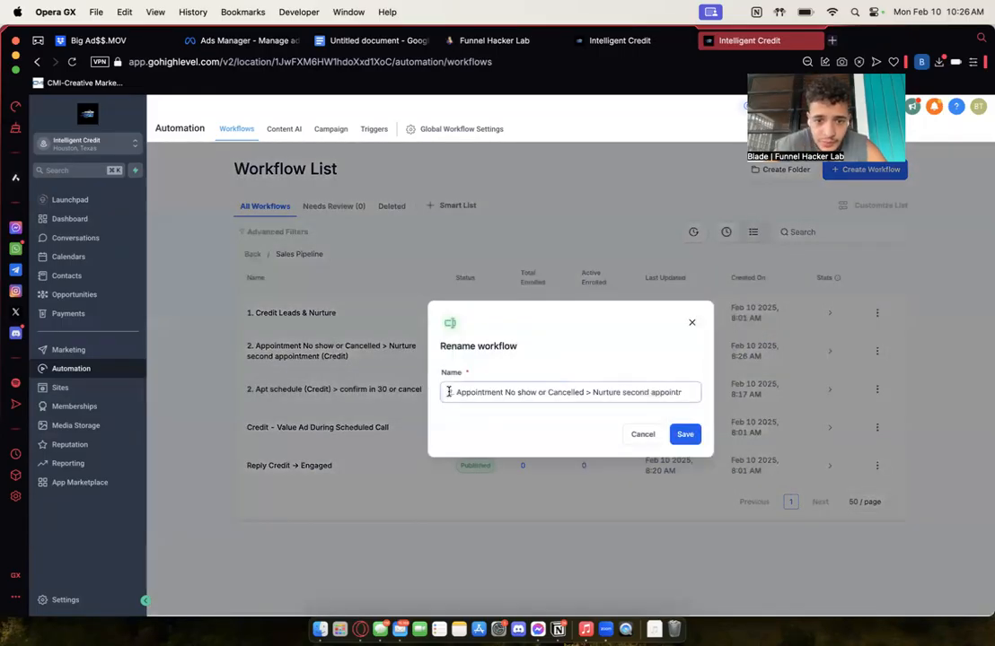
click(450, 392)
key(BackSpace)
text(3.)
click(682, 434)
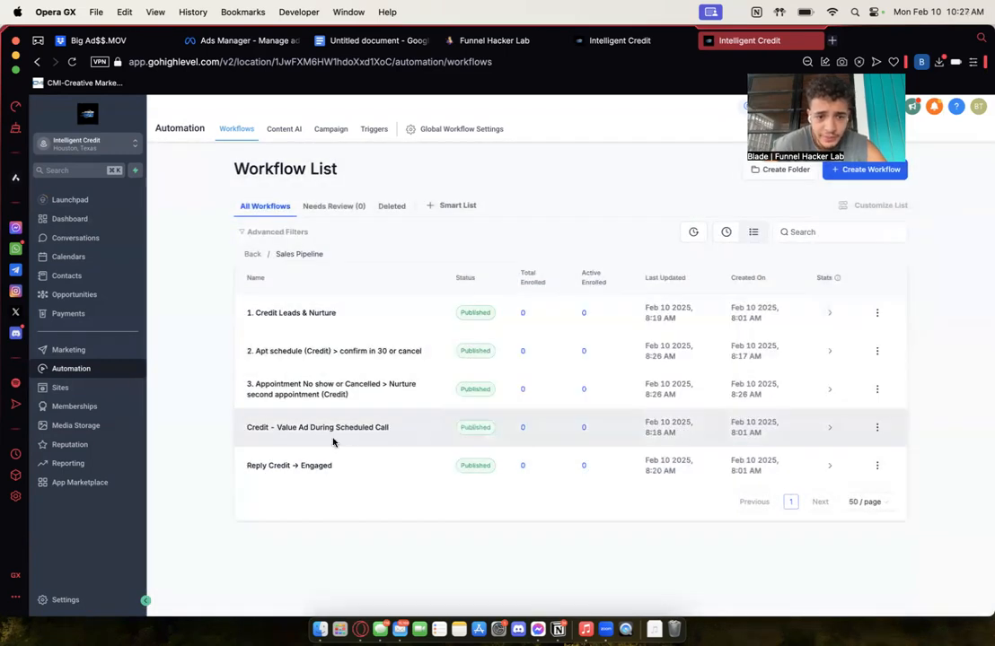
Step: Review the "Reply Credit → Engaged" workflow's trigger, Condition, opportunity actions and Internal Notification, and return to the workflow list
click(280, 470)
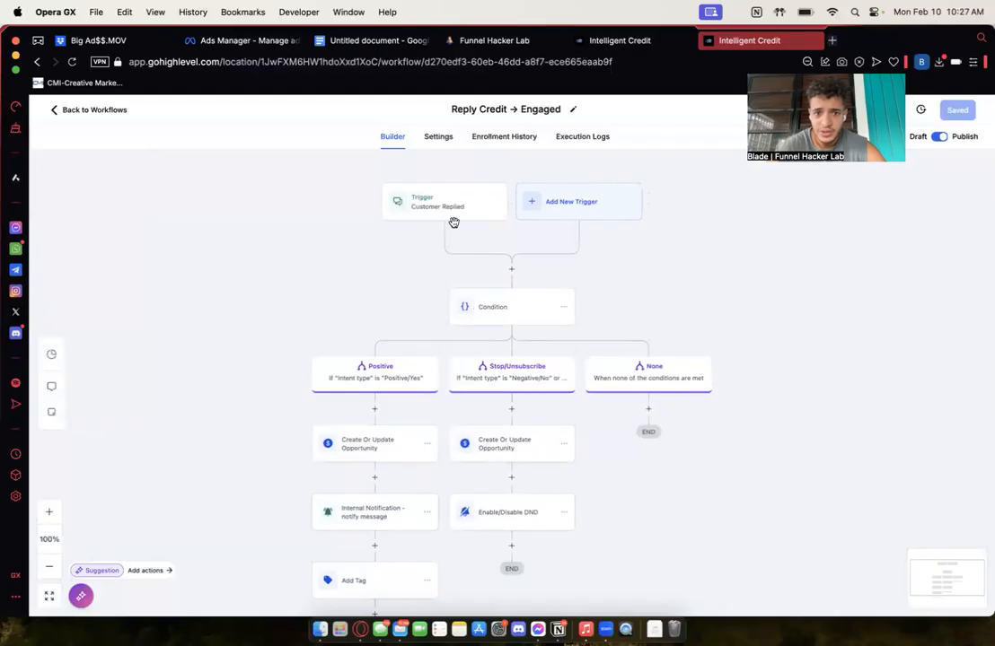
click(451, 209)
click(499, 306)
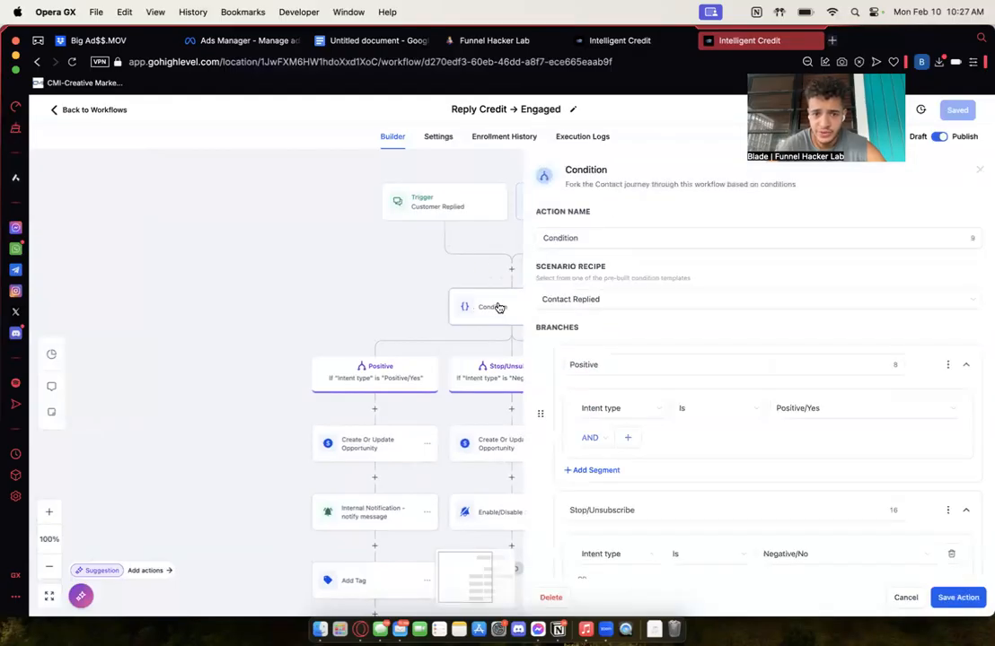
click(496, 444)
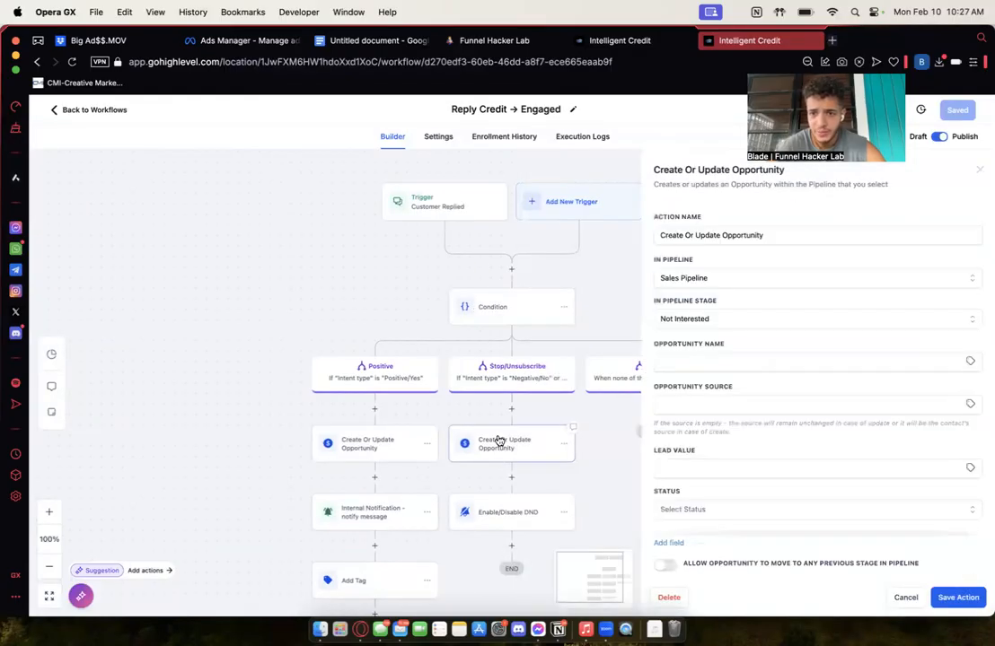
click(381, 453)
scroll(380, 454, down, 5)
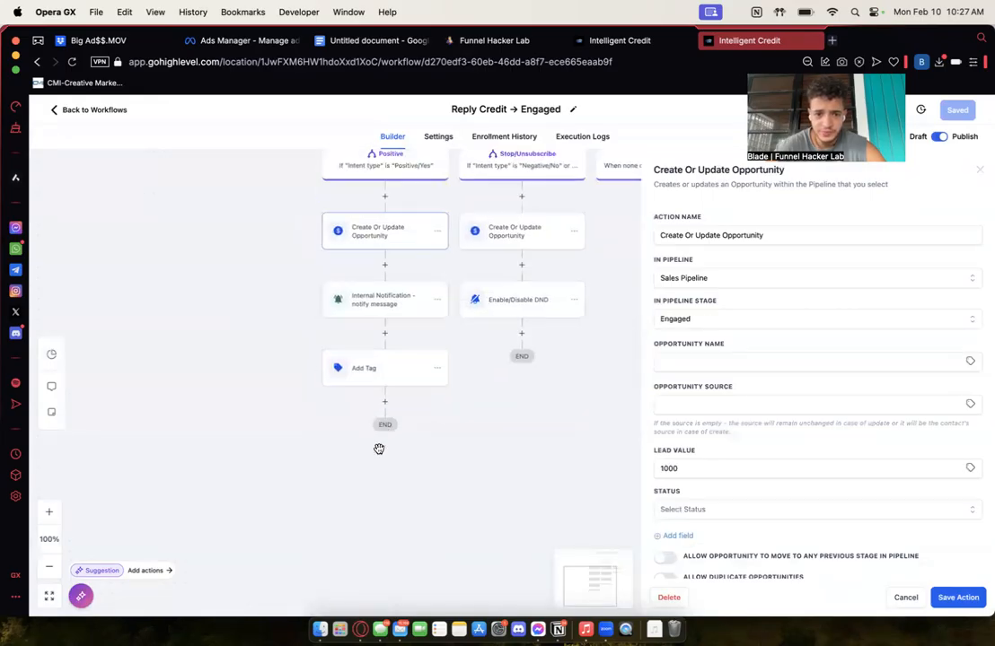
click(376, 308)
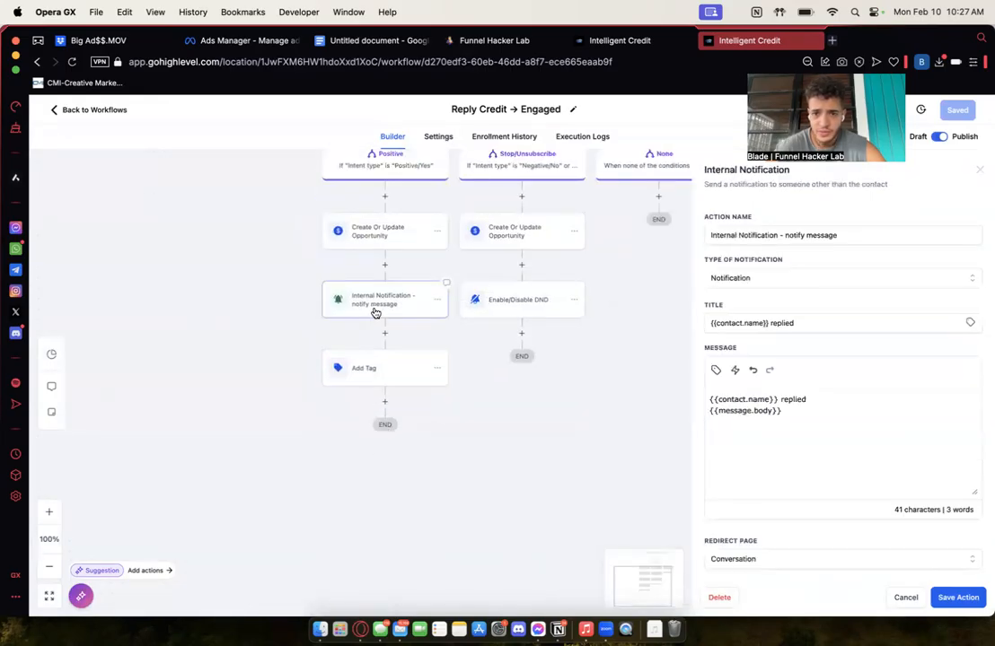
click(121, 110)
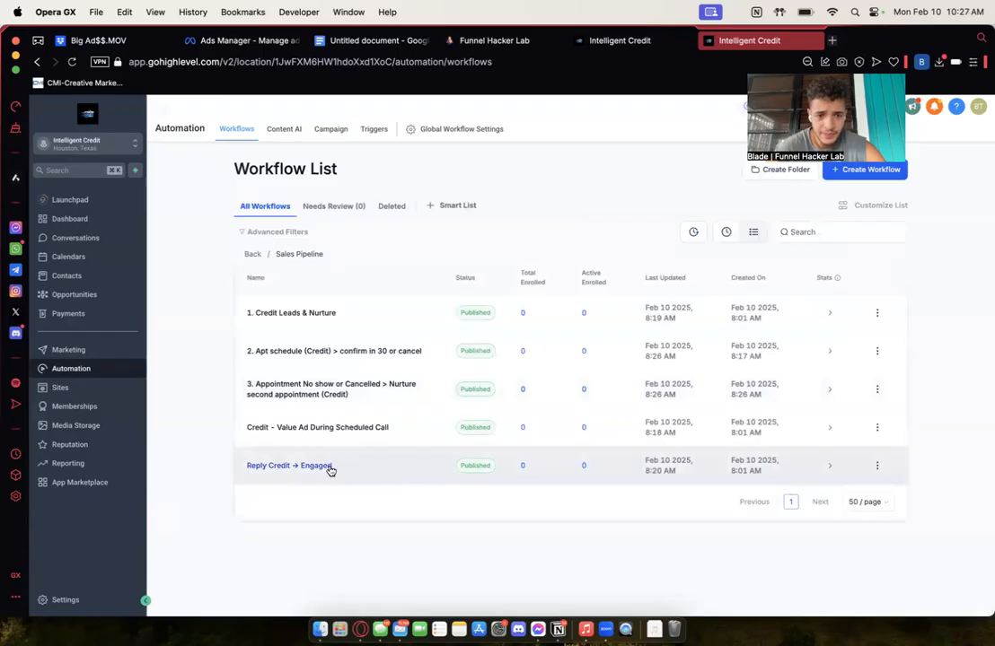
Step: Look over the actions of "Credit - Value Ad During Scheduled Call" and its time window settings, and return to the workflow list
click(289, 430)
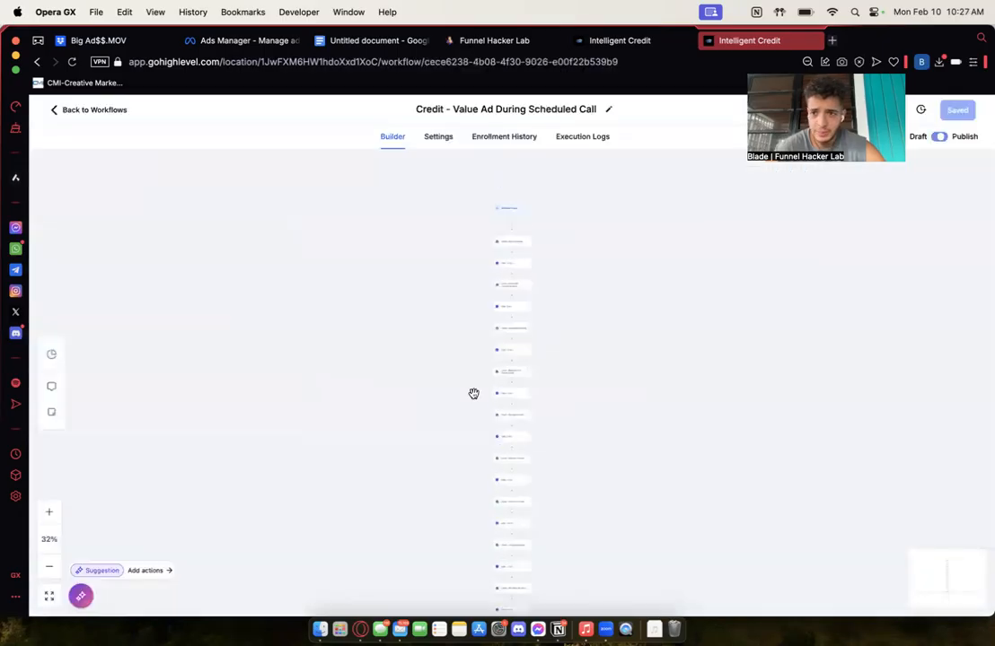
scroll(476, 394, down, 20)
scroll(477, 397, up, 10)
scroll(477, 377, up, 5)
click(442, 137)
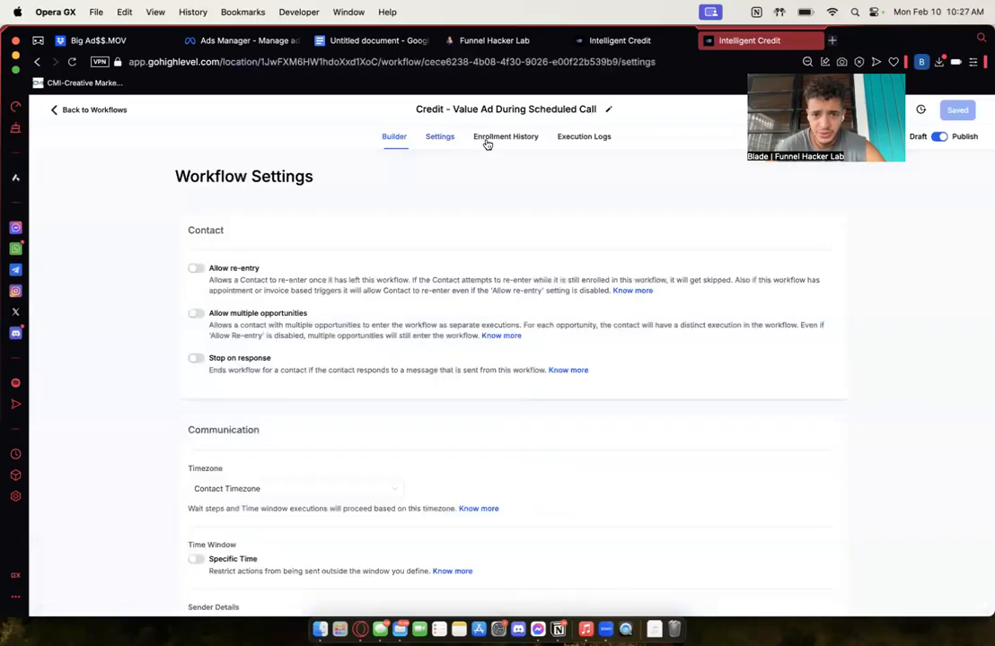
scroll(327, 389, down, 3)
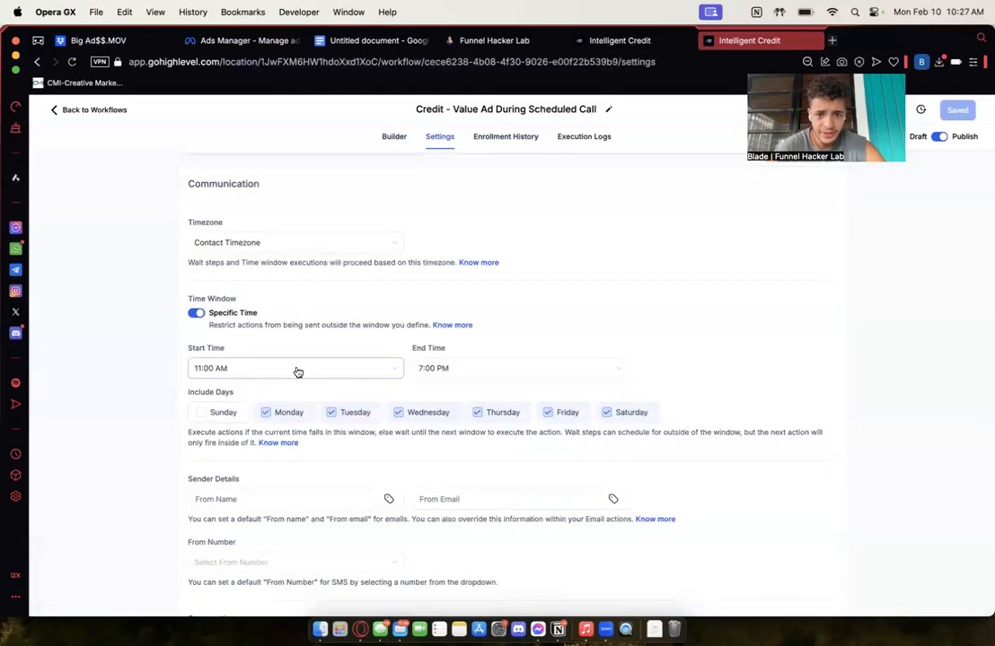
click(83, 112)
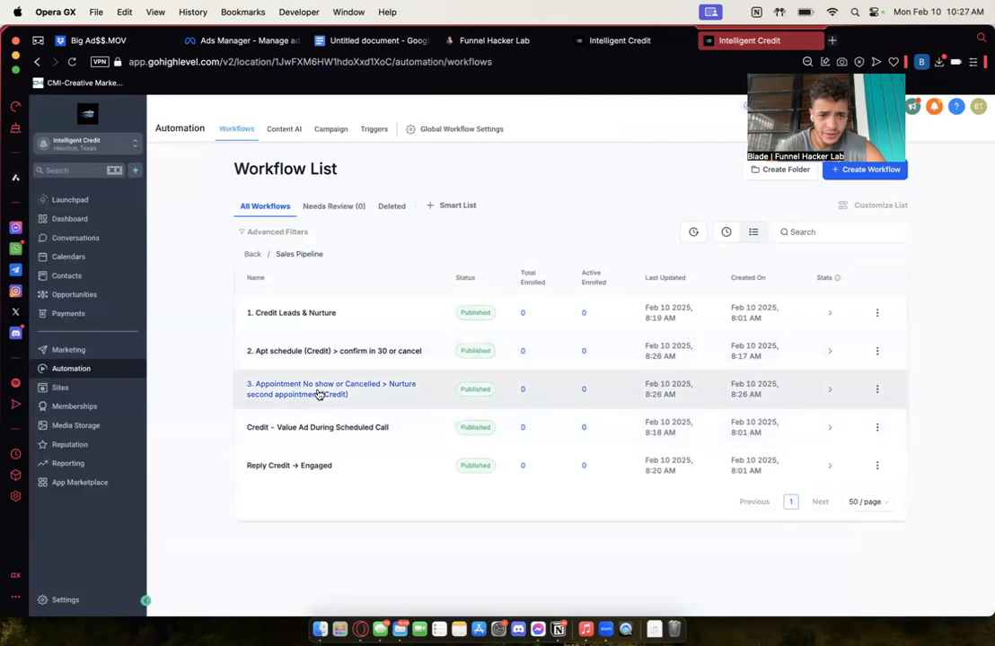
Step: Delete the "Appointment= canceled" trigger from the workflow "3. Appointment No show or Cancelled > Nurture second appointment (Credit)"
click(318, 394)
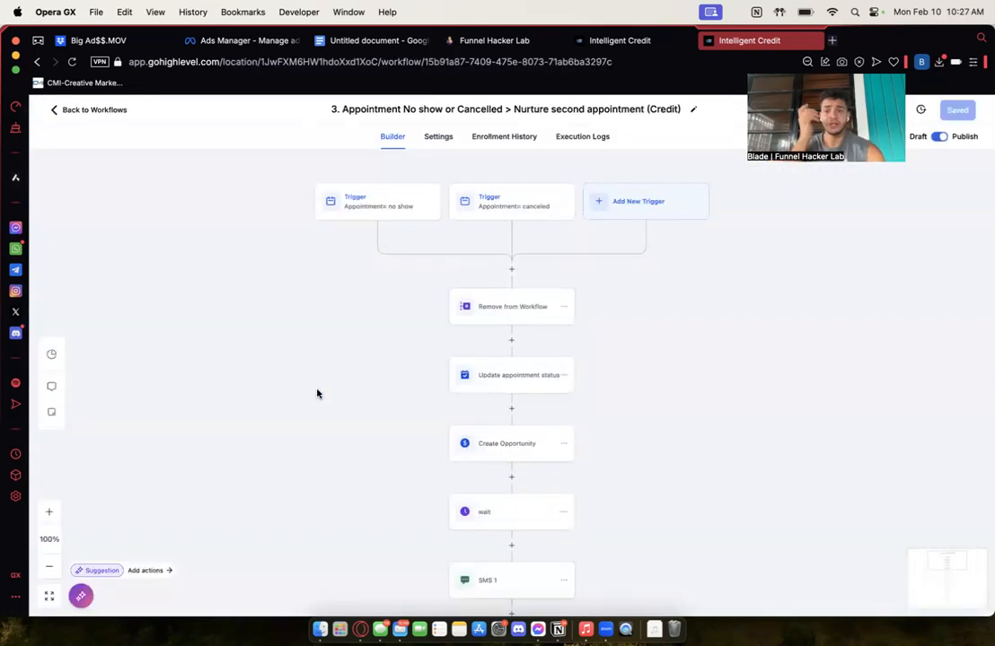
click(501, 205)
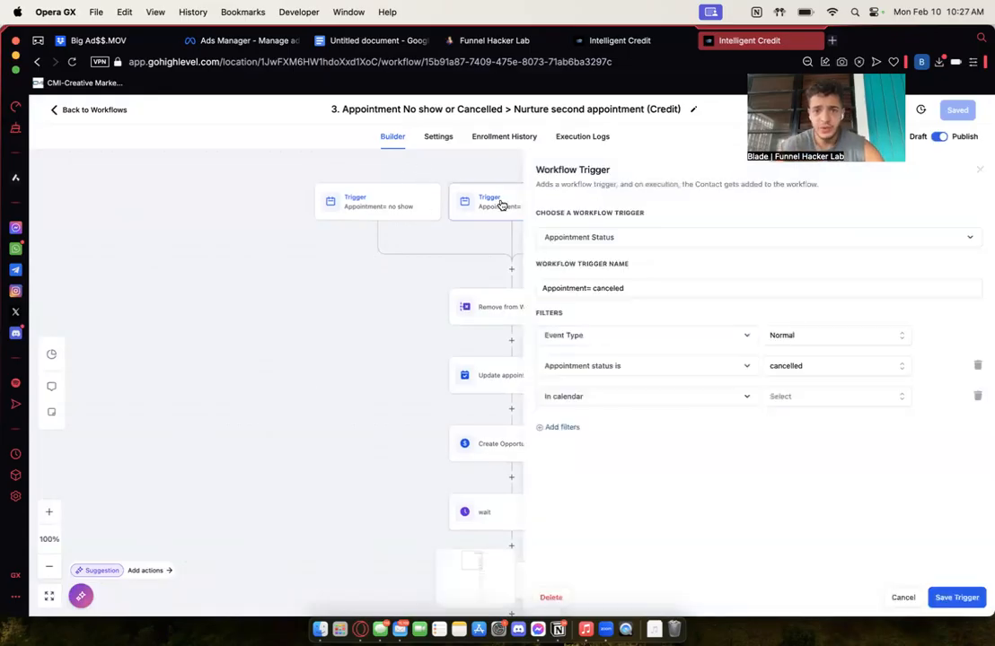
click(551, 598)
click(623, 388)
Step: Set the "Appointment= no show" trigger's calendar filter to Intelligent Credit, then save the trigger and the workflow
click(466, 197)
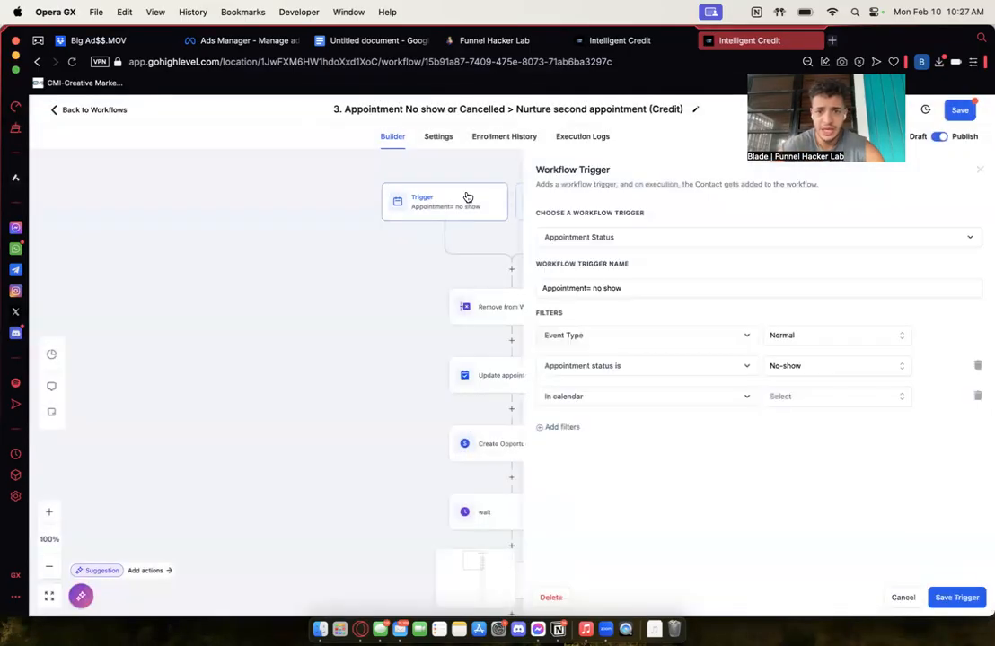
click(797, 400)
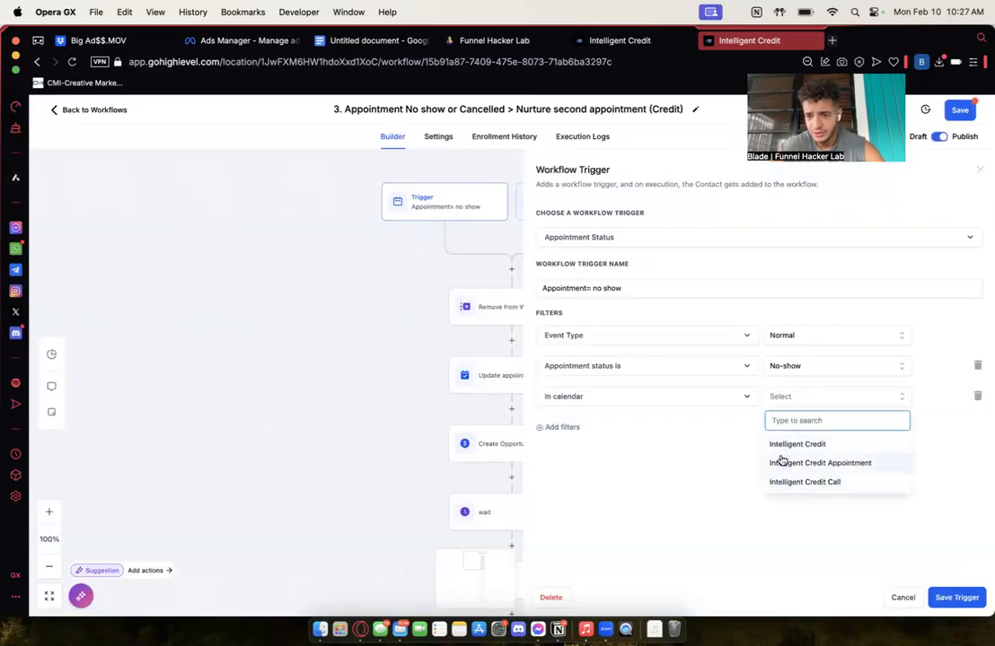
click(783, 445)
click(955, 598)
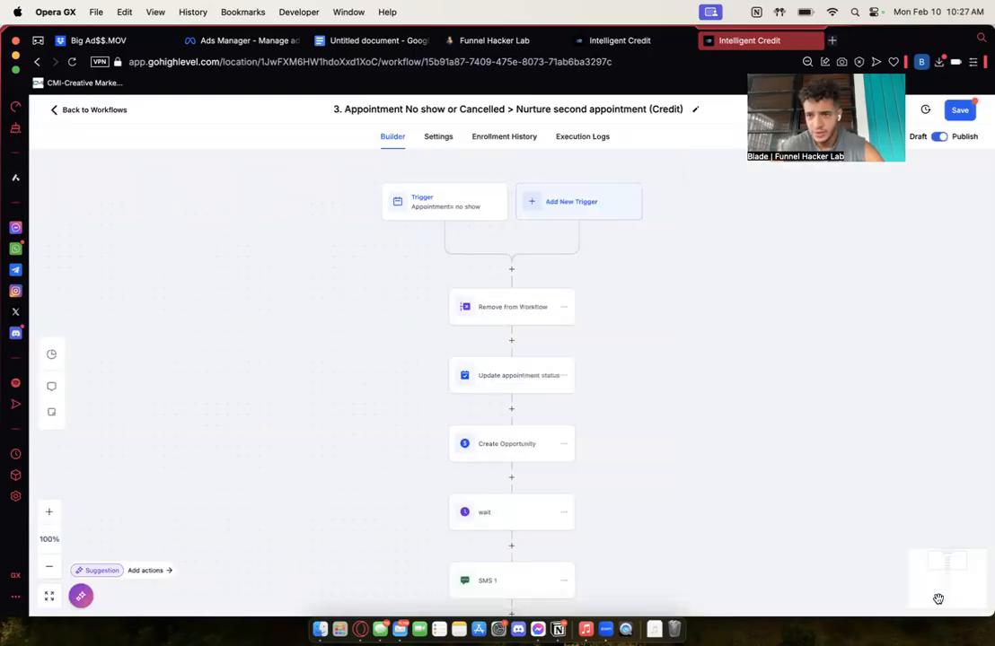
click(963, 111)
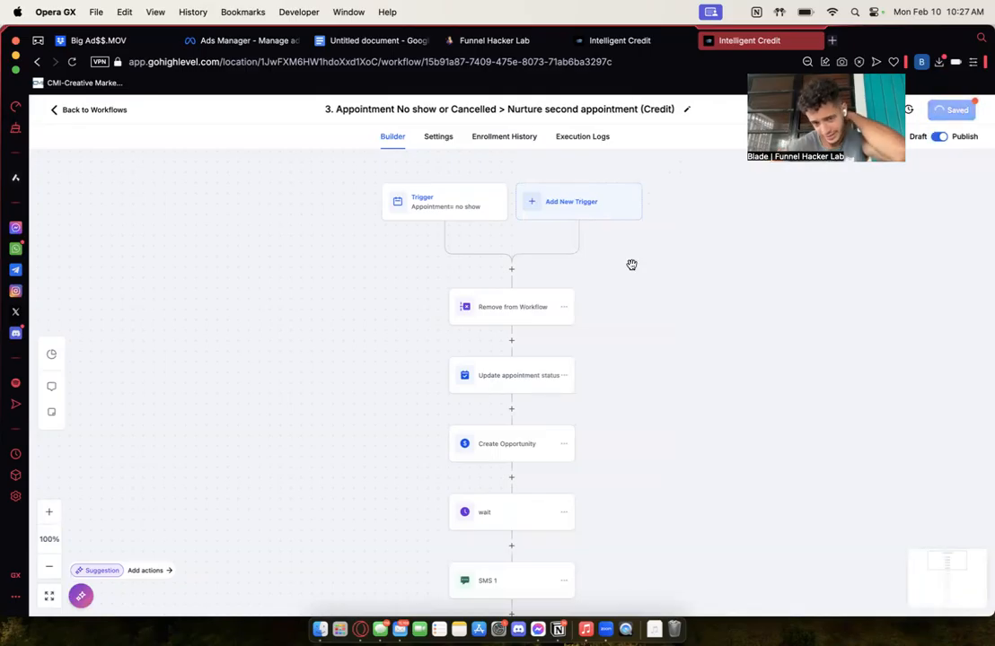
Step: Set the Create Opportunity action to the Sales Pipeline with the No Show stage and save the action
click(507, 377)
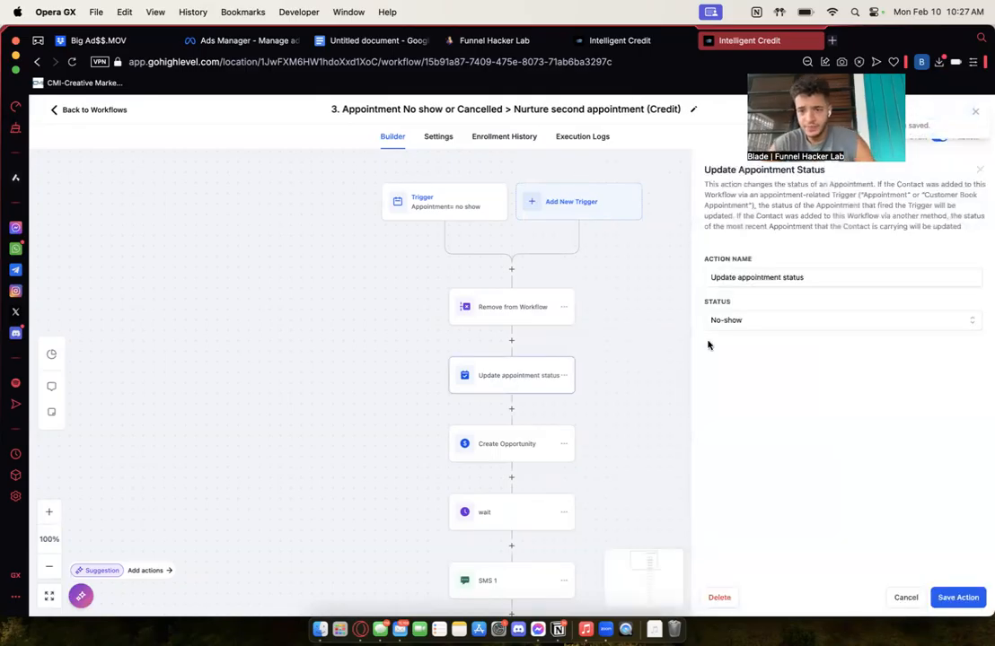
click(509, 456)
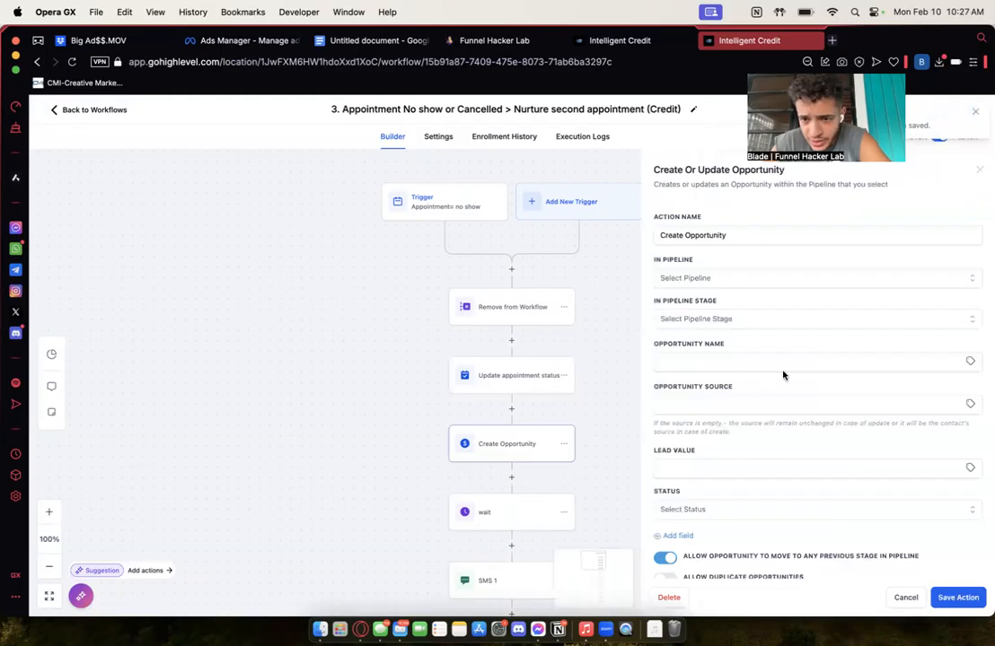
click(732, 280)
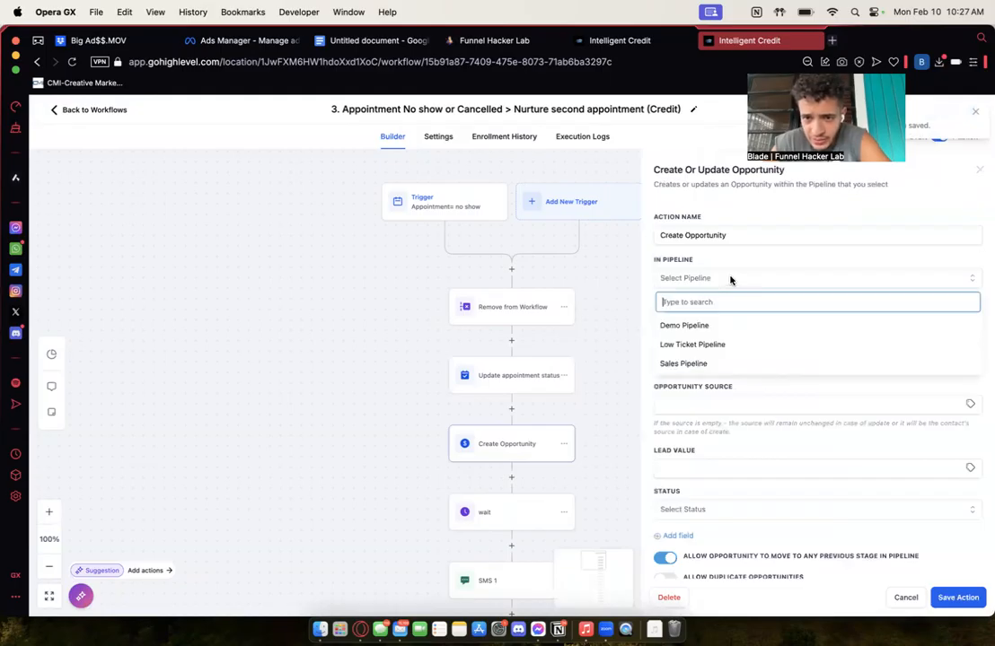
click(716, 361)
click(735, 320)
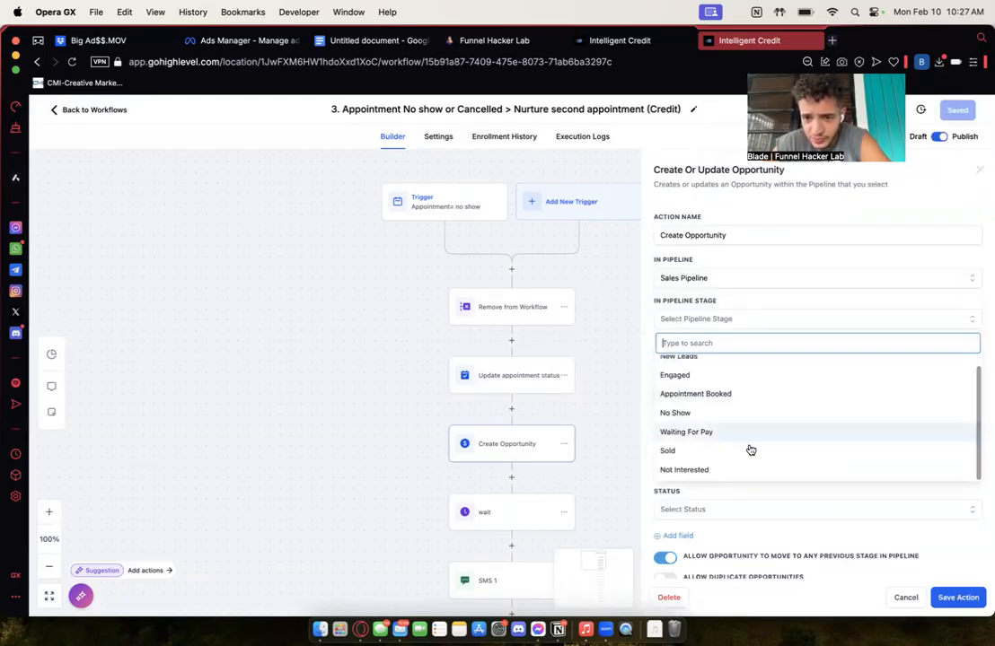
click(715, 424)
click(958, 598)
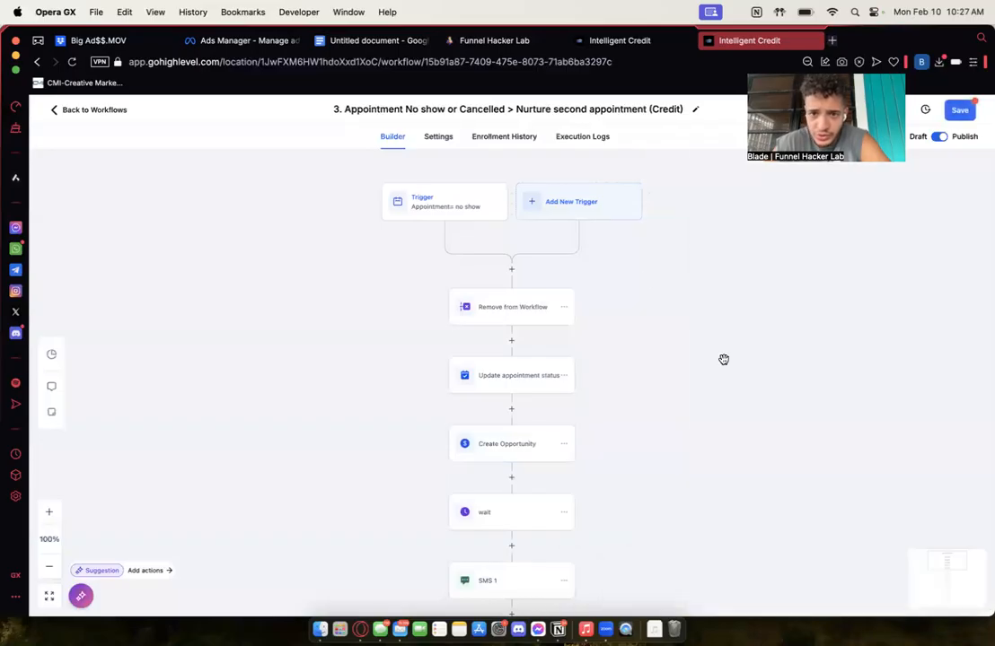
Step: Add a second workflow trigger of the type Pipeline Stage Changed
click(582, 197)
text(no show)
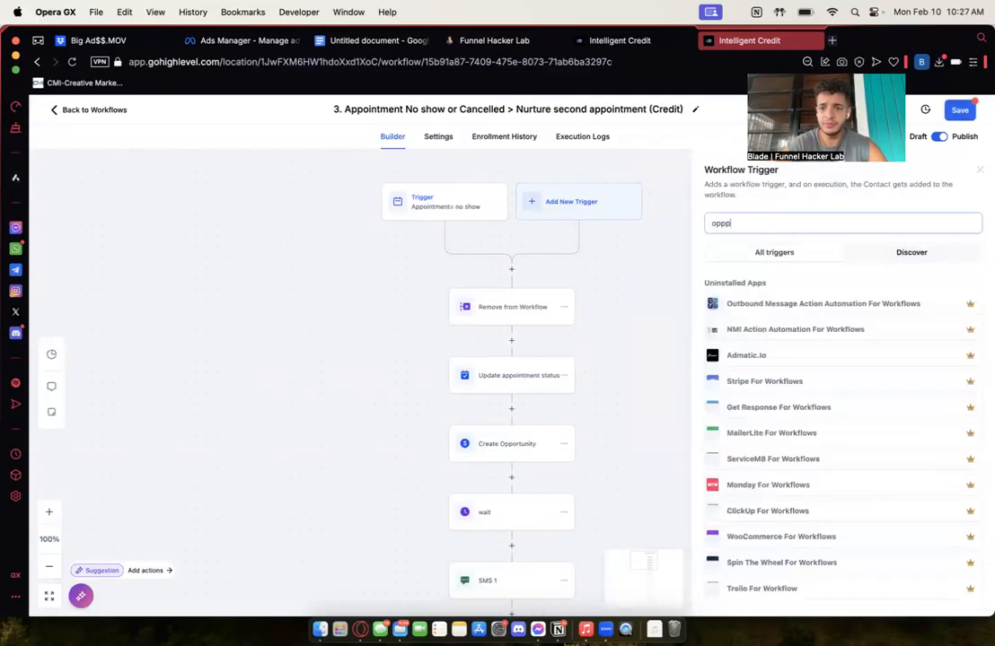
key(ctrl+a)
text(p)
key(BackSpace)
text(opp)
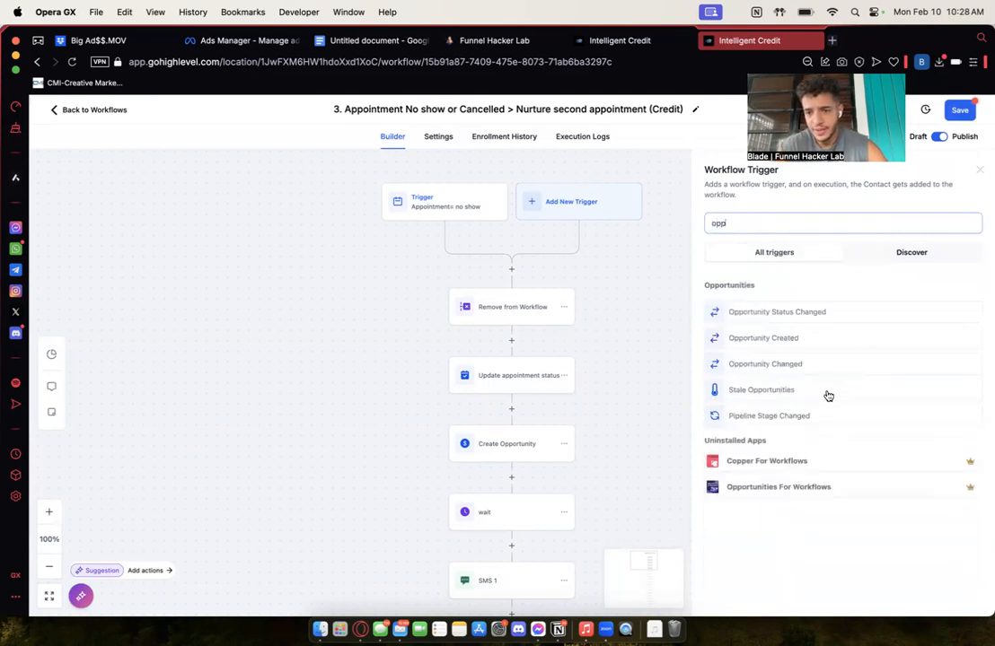
click(773, 417)
Step: Filter the new trigger to the Sales Pipeline and No Show stage, name it "Pipeline Stage Changed - no show", and save it
click(552, 324)
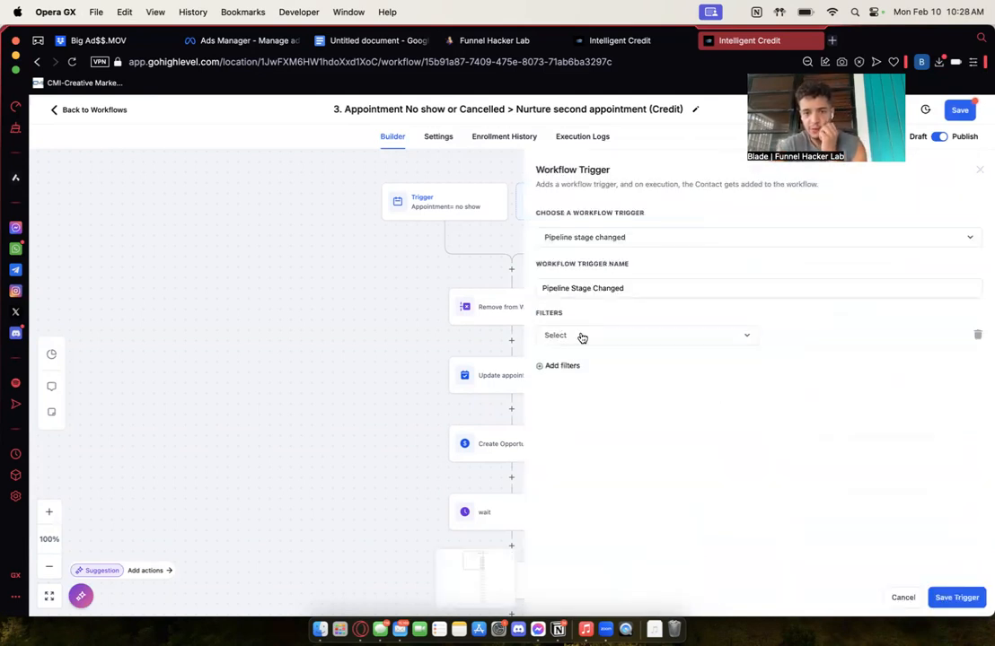
click(579, 337)
click(595, 449)
click(870, 337)
click(826, 422)
click(559, 366)
click(563, 370)
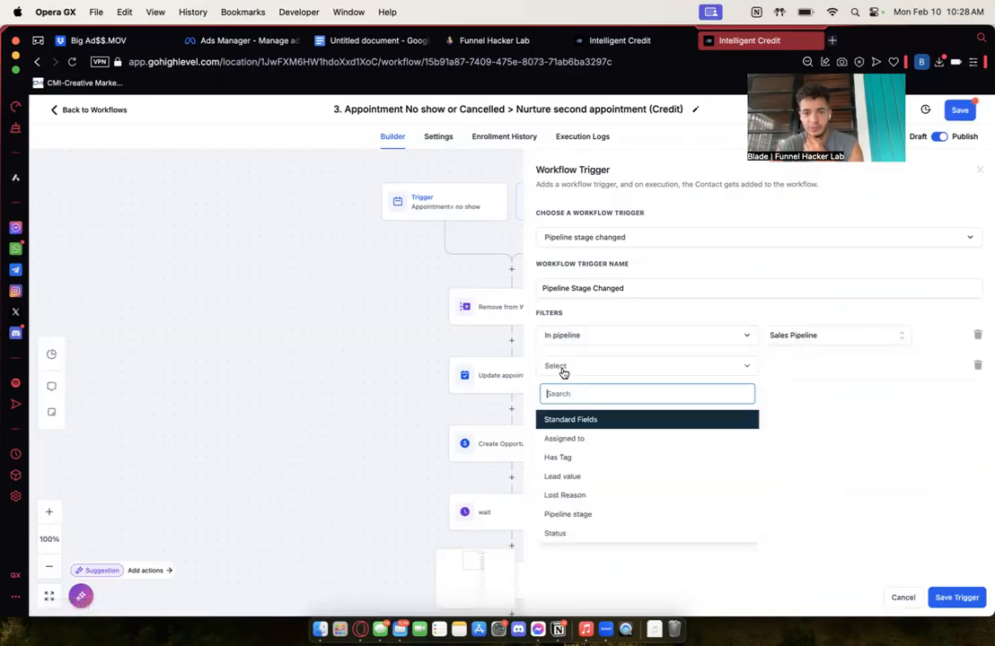
click(583, 513)
click(805, 368)
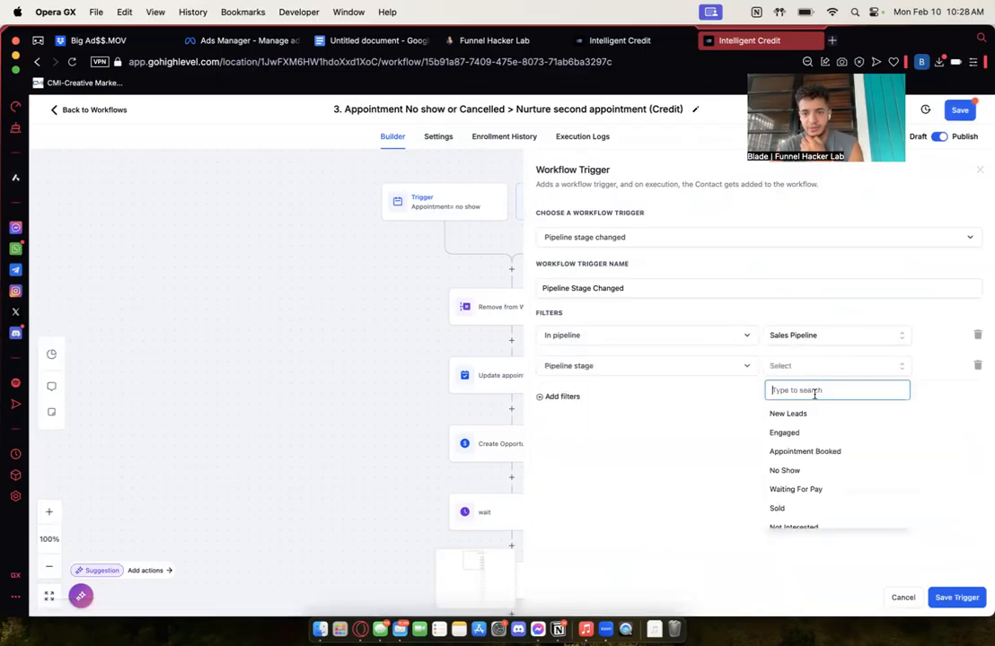
click(851, 474)
click(710, 290)
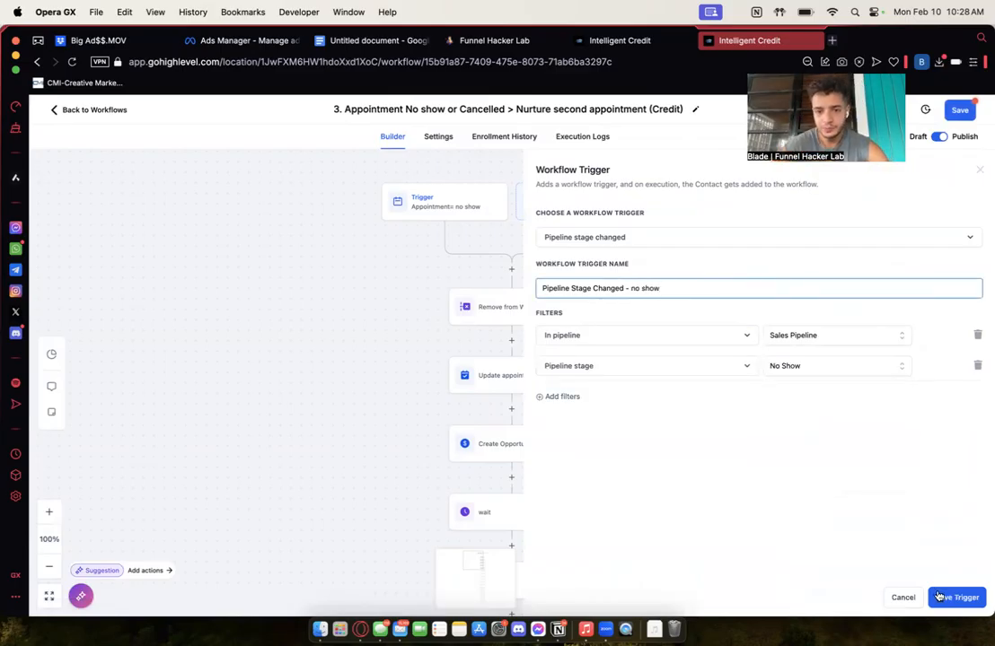
click(938, 595)
Step: Review the settings of the Create Opportunity action, the first wait step, and the SMS 1 message
scroll(643, 416, down, 3)
click(493, 331)
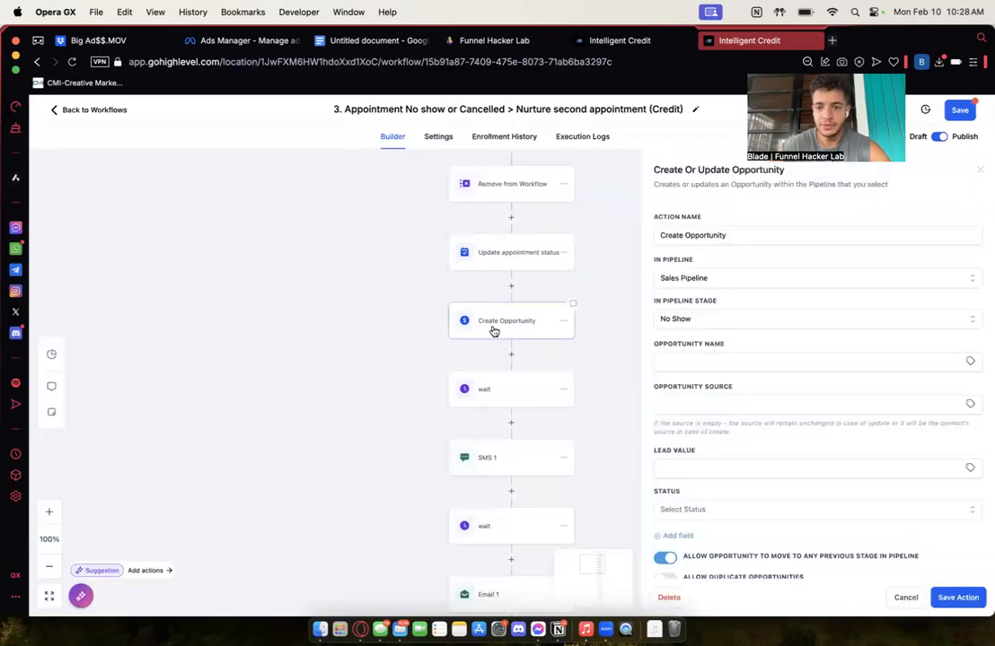
click(512, 393)
scroll(513, 393, up, 5)
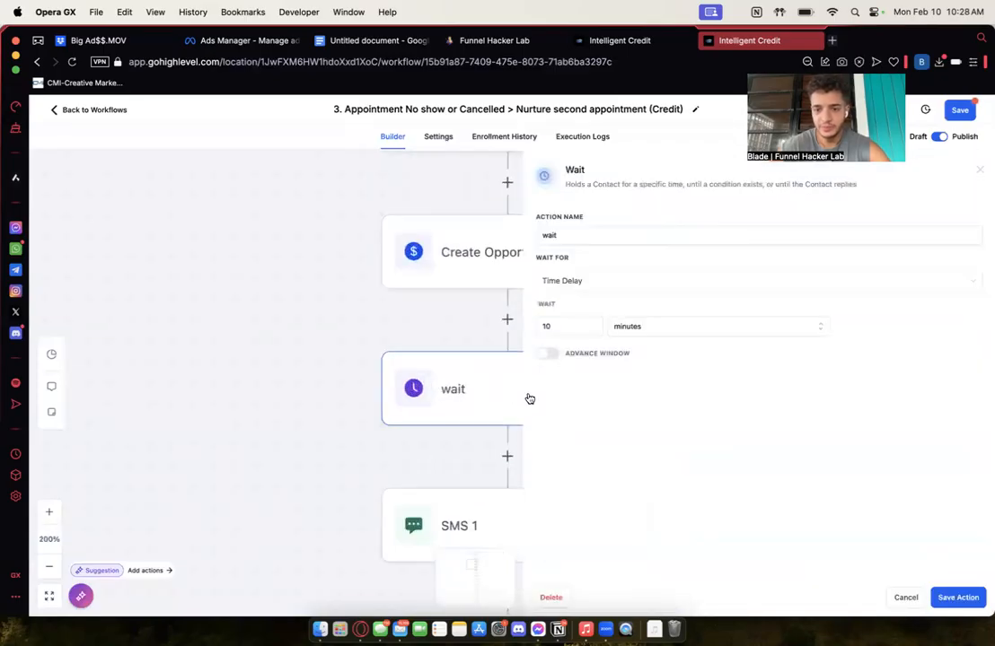
click(786, 522)
scroll(675, 515, down, 5)
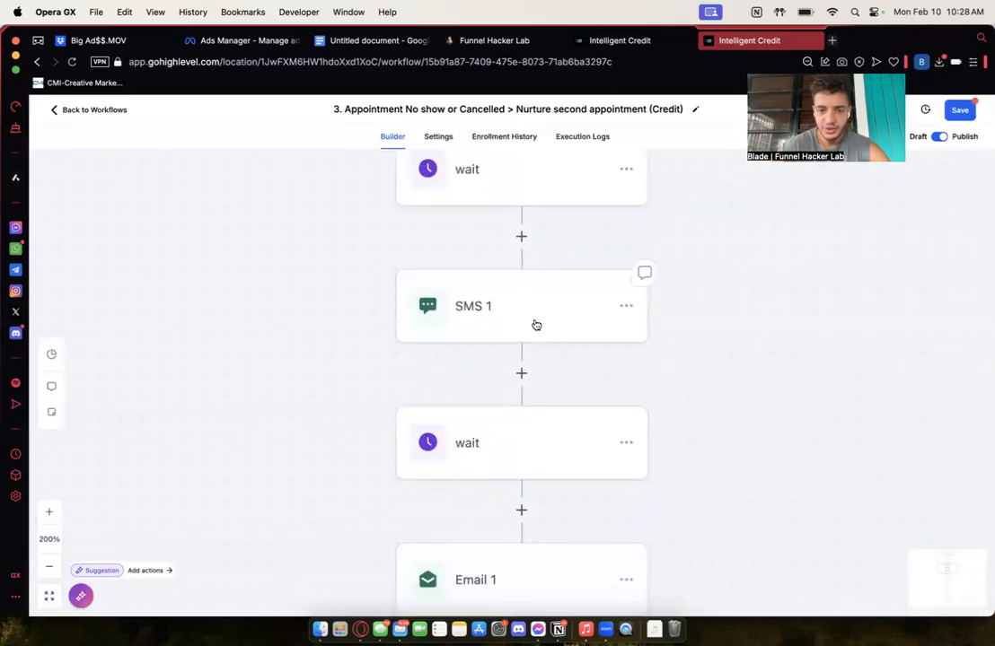
click(536, 325)
scroll(535, 324, down, 10)
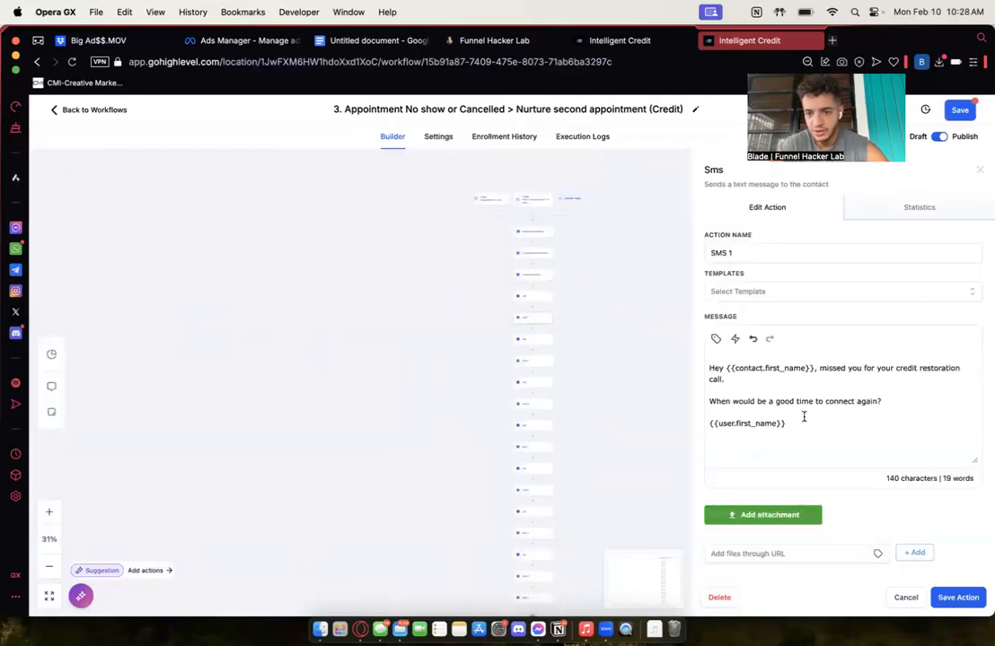
Step: Add a Create Or Update Opportunity action at the end of the workflow, below the last SMS
scroll(611, 424, down, 5)
scroll(535, 416, up, 1)
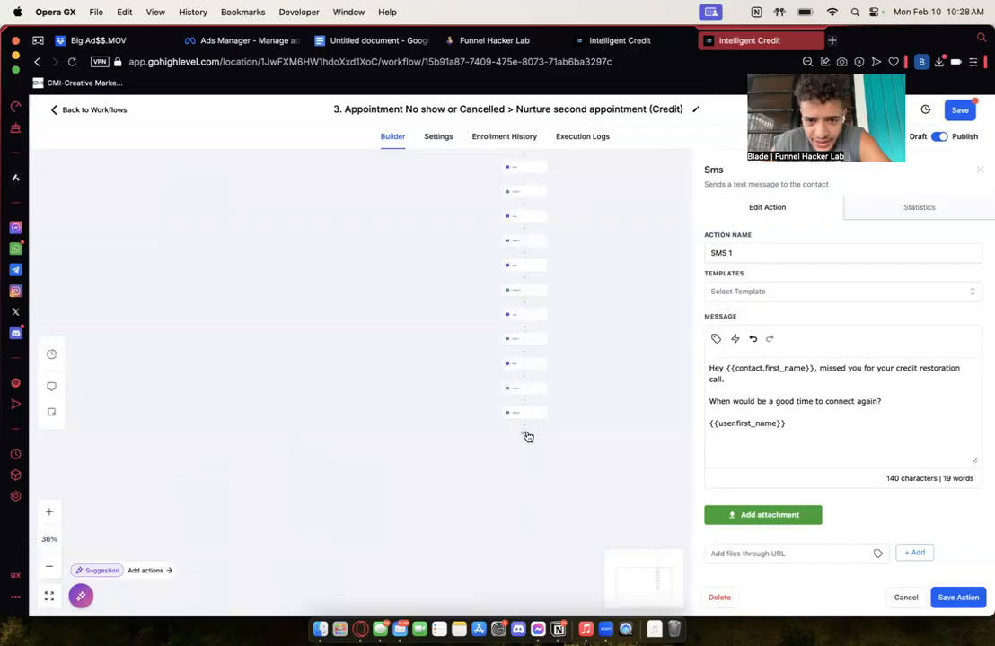
click(524, 429)
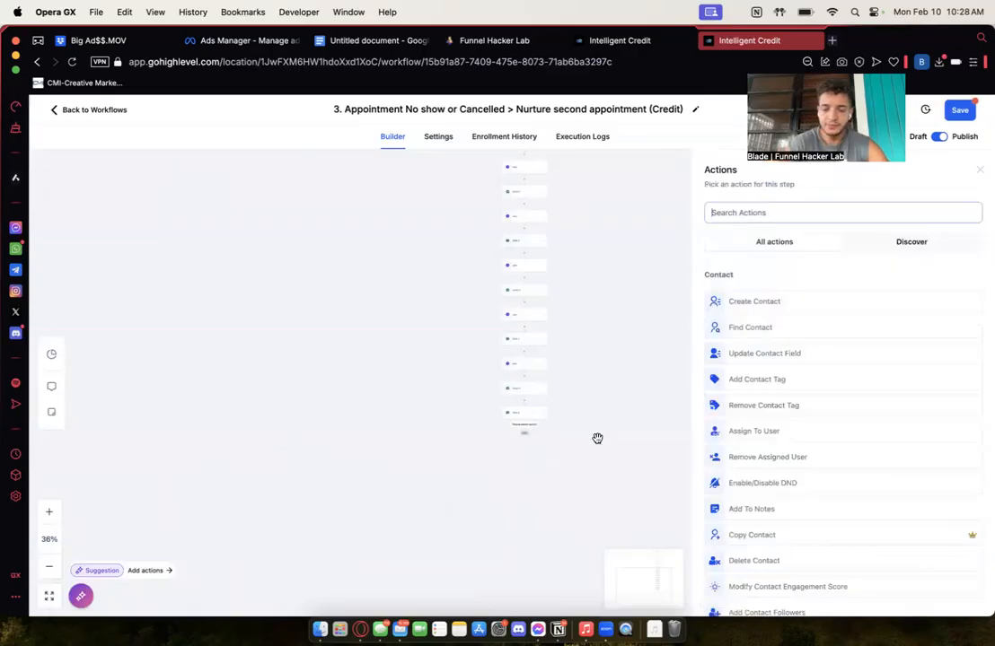
text(pipe)
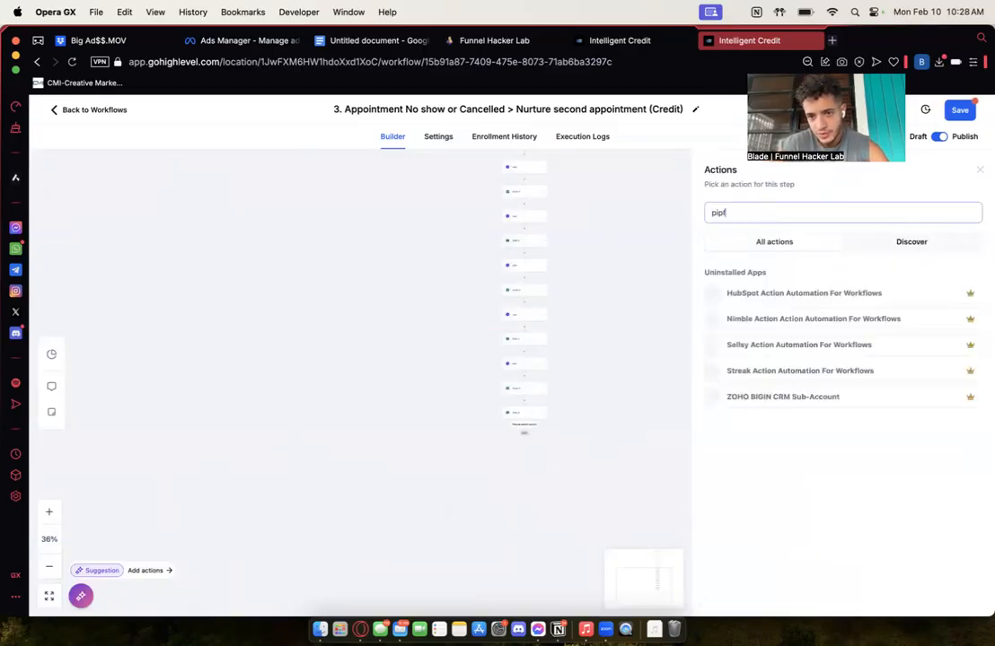
key(super+a)
text(o)
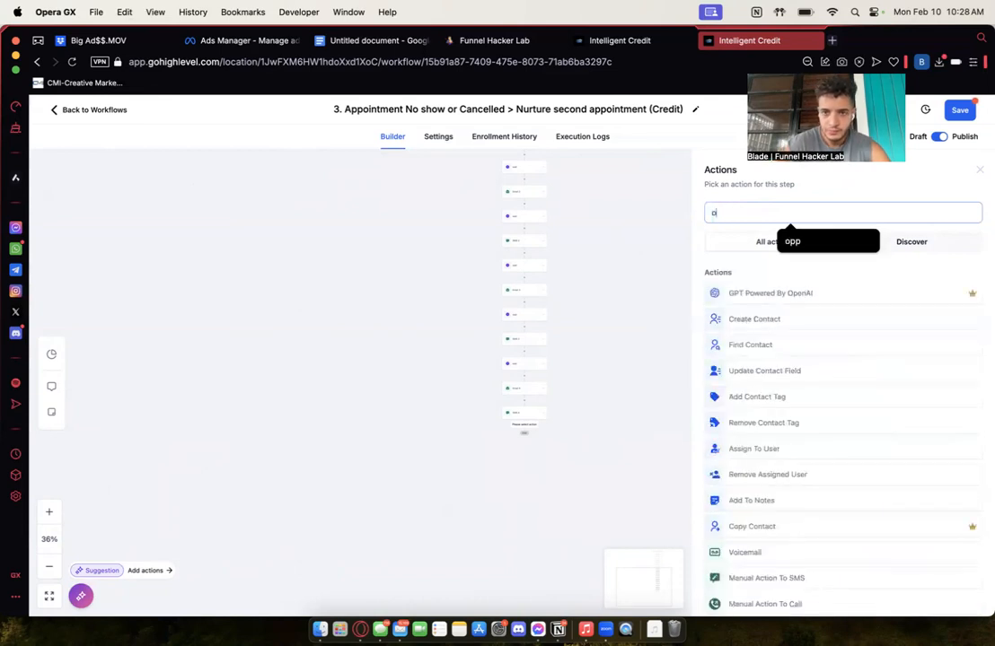
text(pp)
click(802, 292)
Step: Set the closing opportunity action to the Sales Pipeline, New Leads stage, with a lead value of 1000, and save it
click(733, 280)
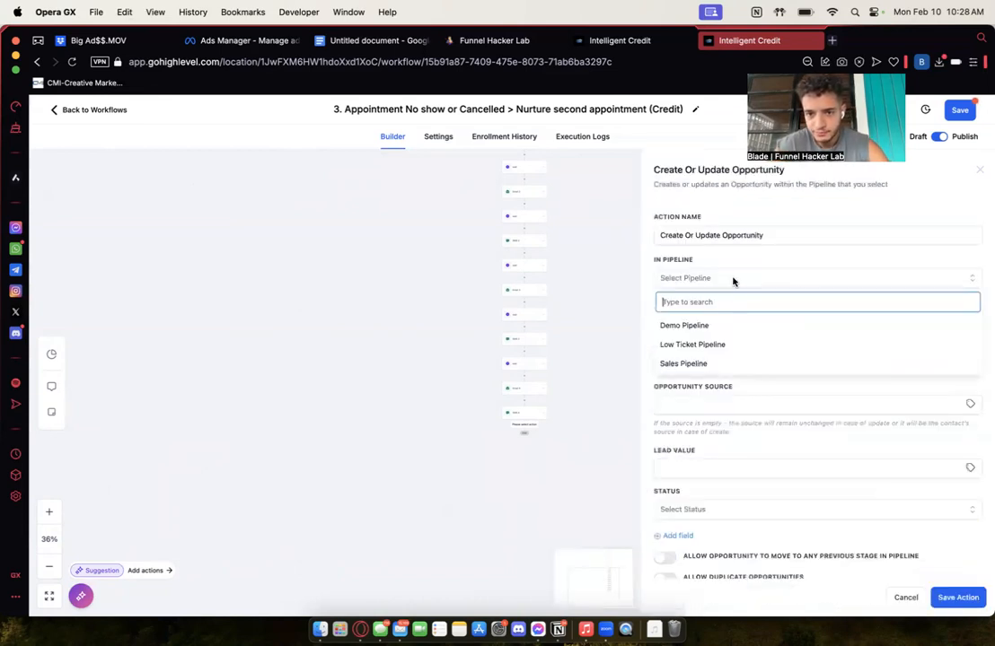
click(704, 362)
click(697, 323)
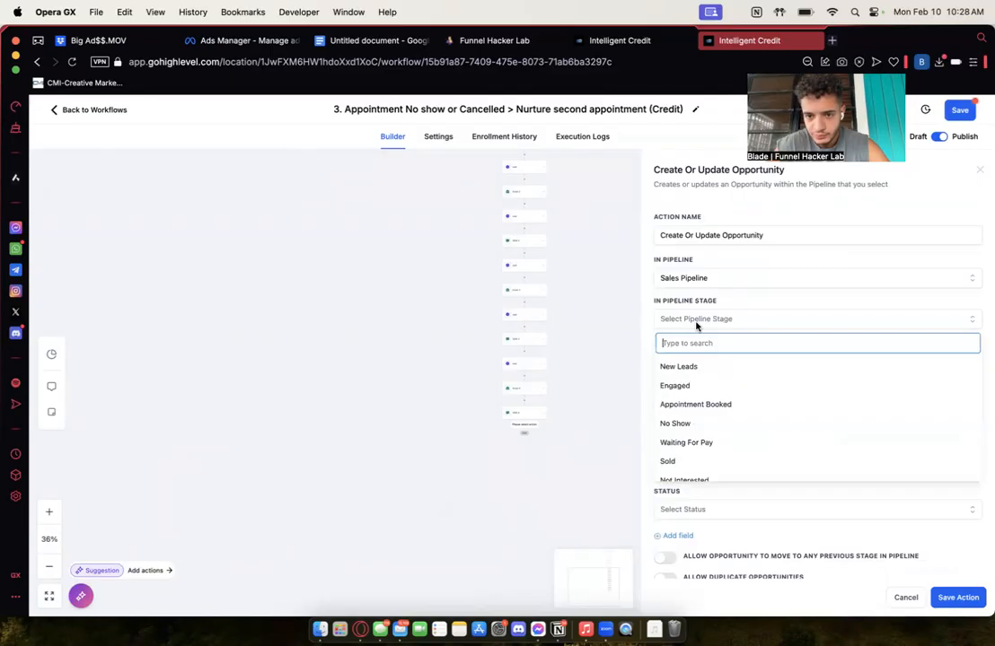
click(694, 365)
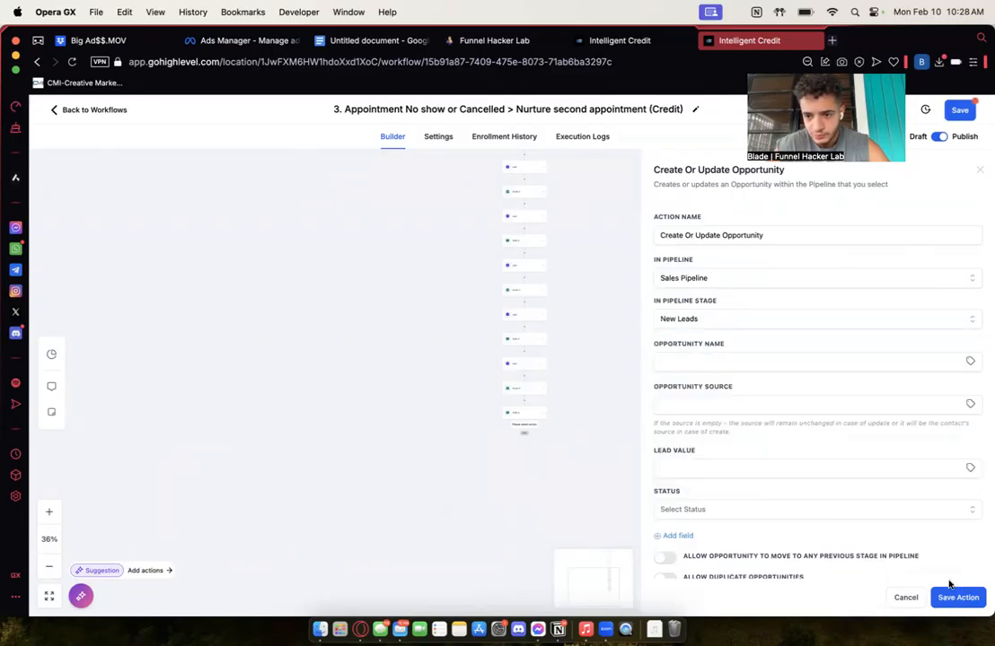
click(798, 471)
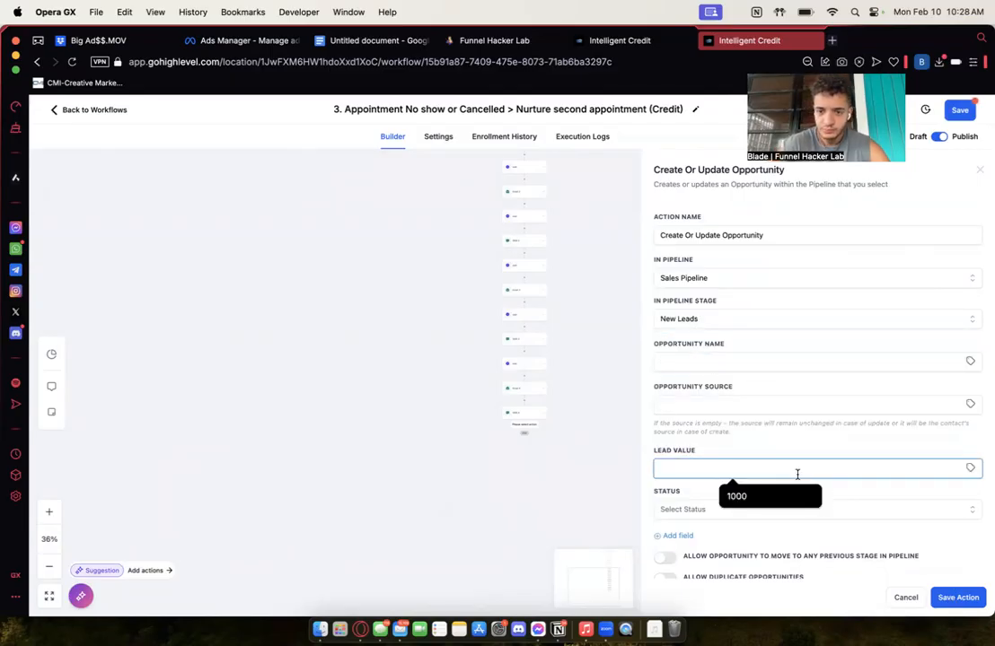
click(745, 496)
click(957, 597)
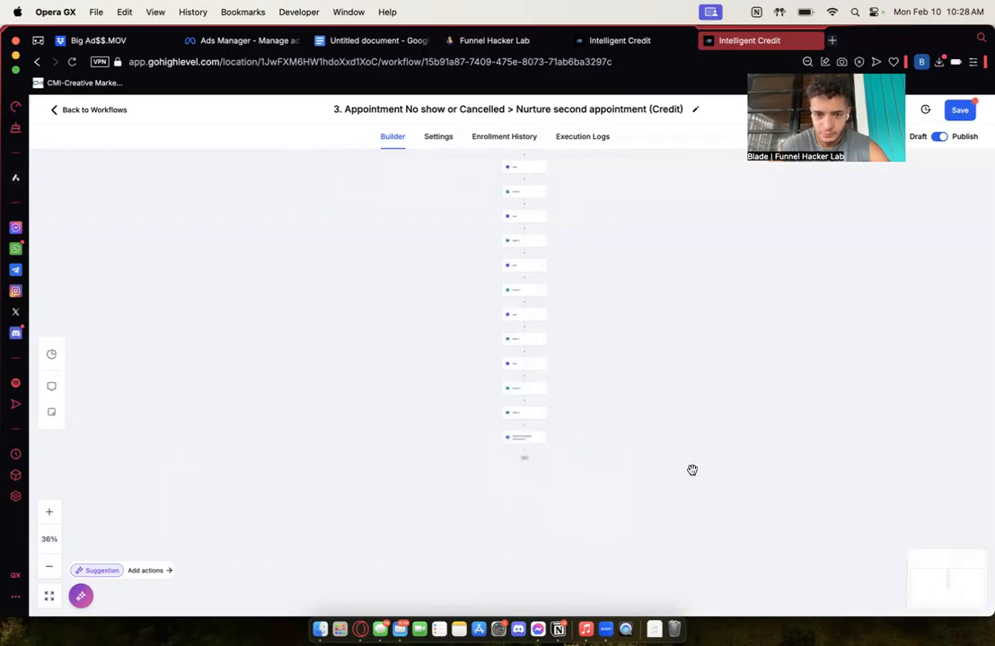
Step: Insert an Add Contact Tag action between Update appointment status and Create Opportunity
scroll(524, 432, up, 5)
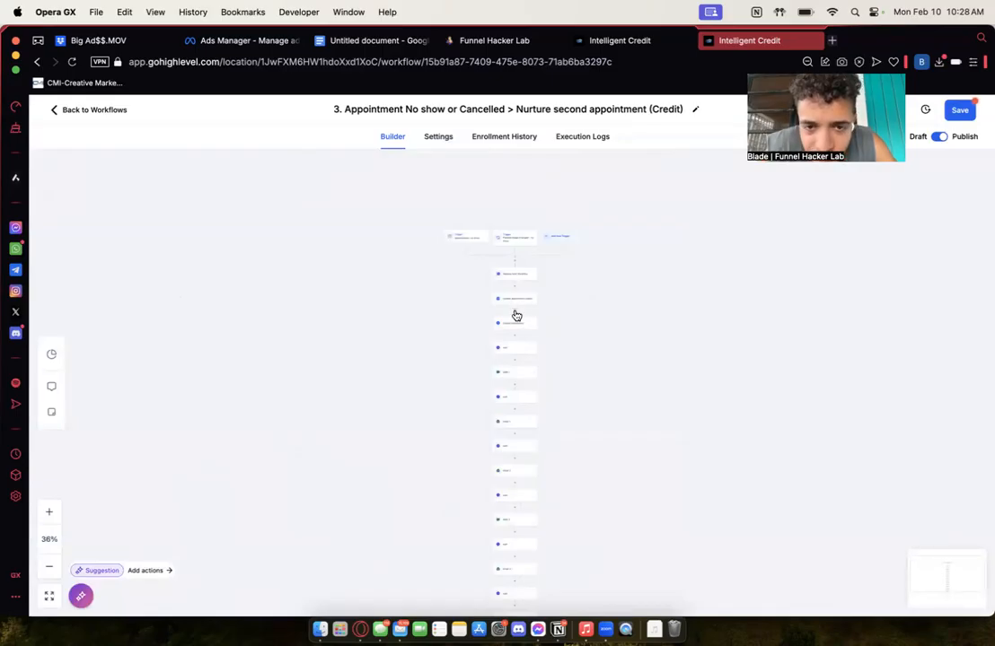
scroll(517, 316, up, 5)
click(515, 312)
text(tag)
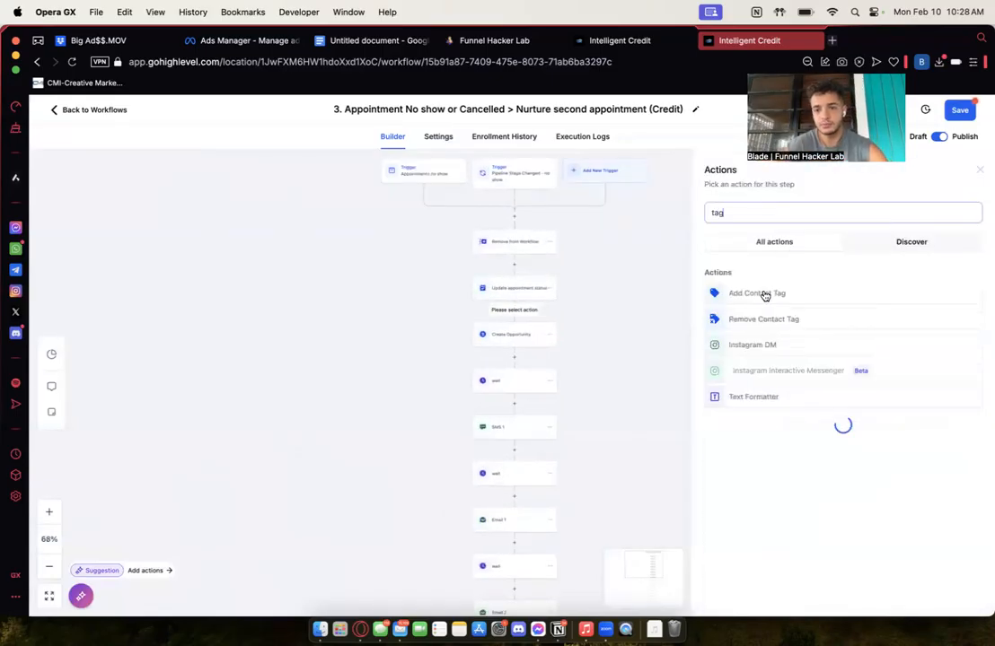
click(764, 294)
Step: Create and assign the tag "missed apt", name the action "Add Tag - missed apt", and save the action and the workflow
click(753, 280)
text(no)
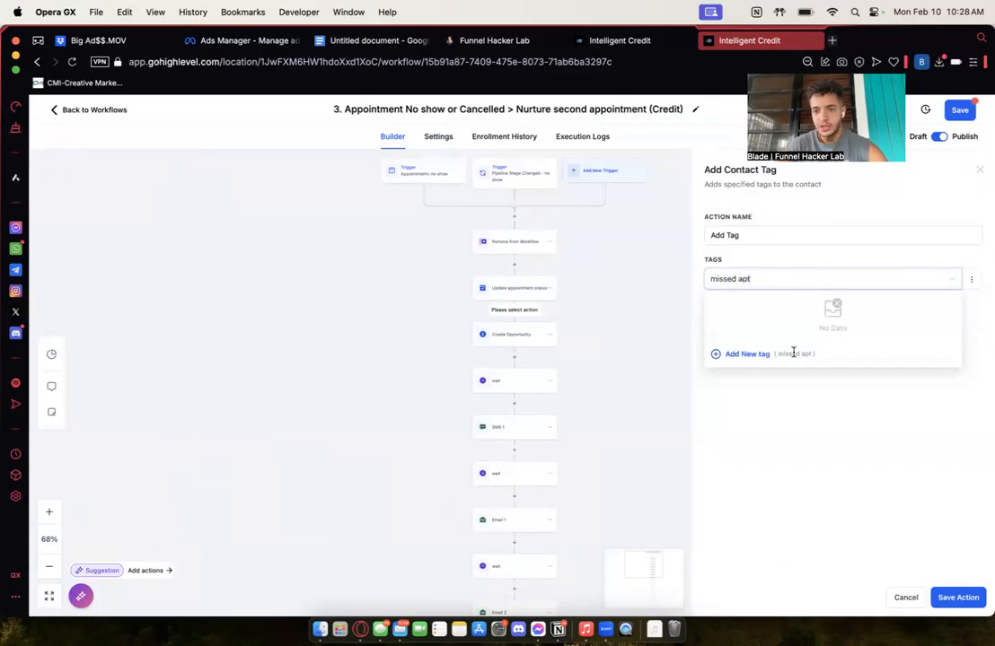
click(748, 355)
click(762, 235)
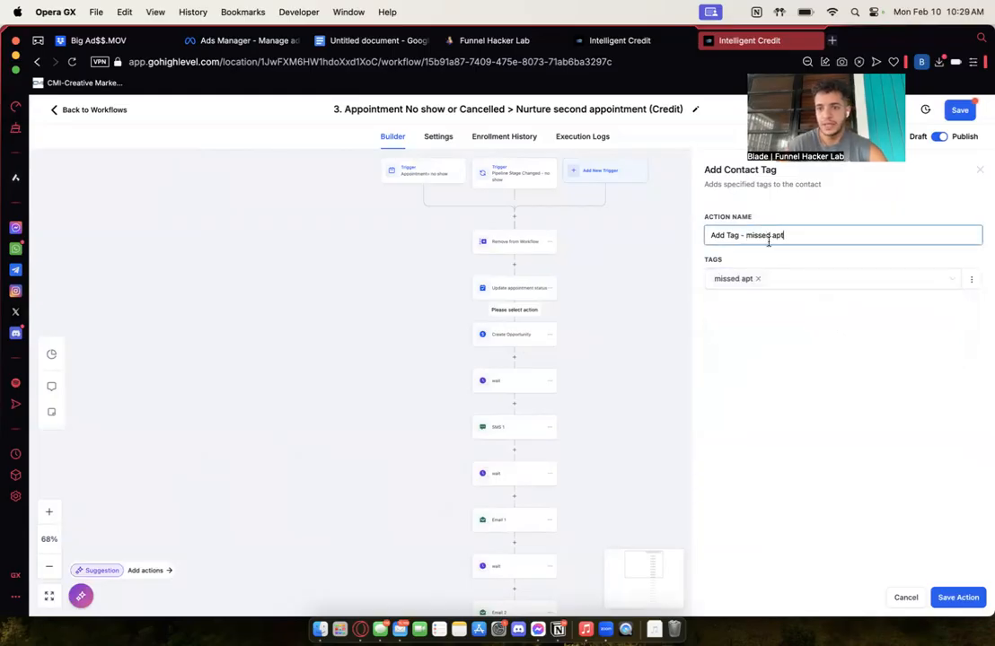
click(959, 598)
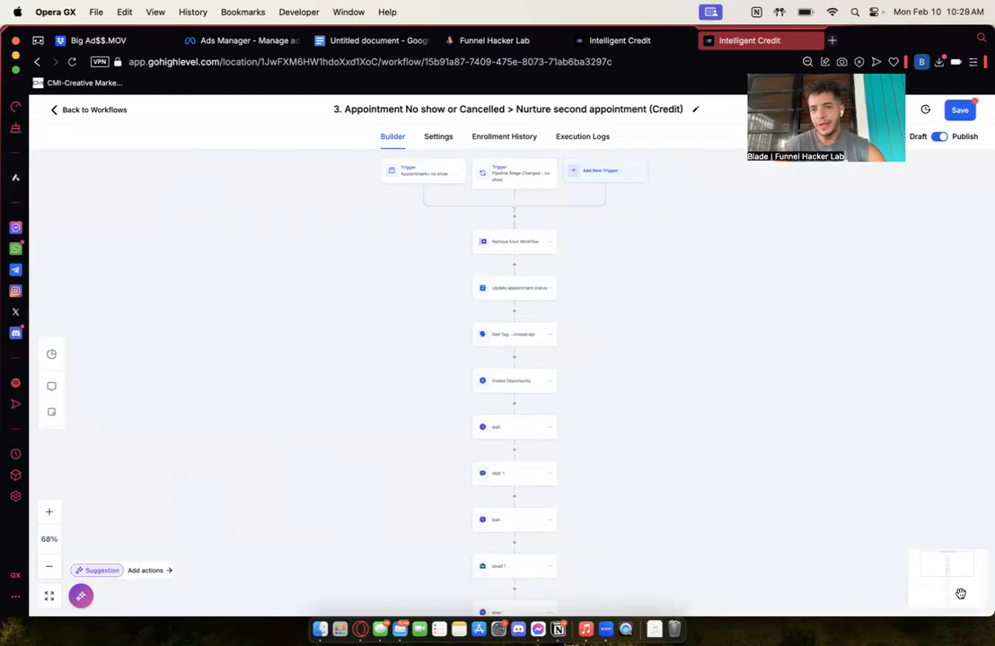
click(959, 110)
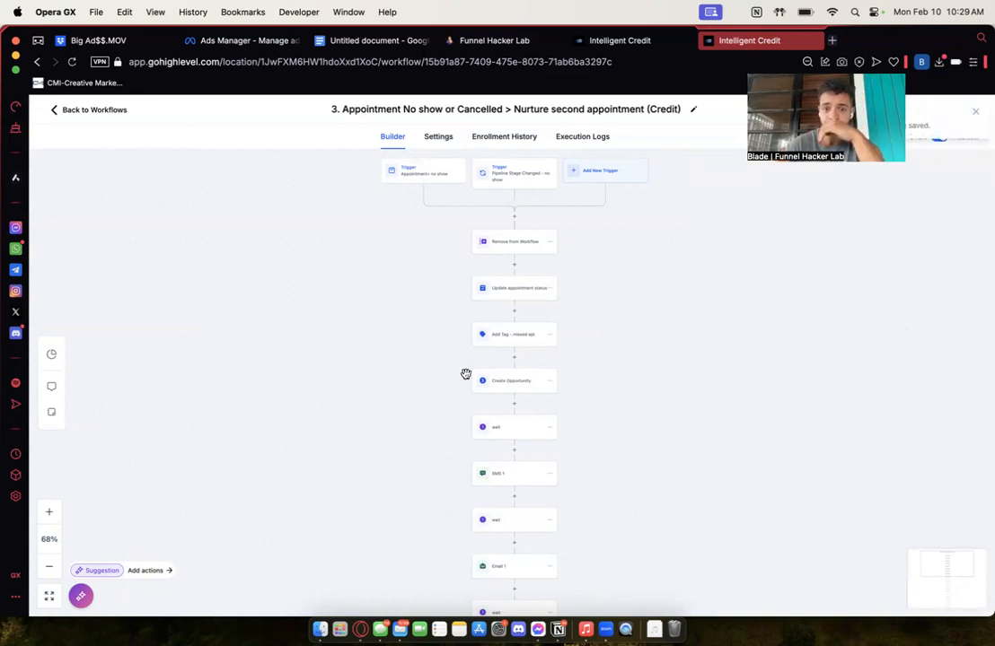
scroll(466, 374, down, 12)
scroll(466, 373, up, 5)
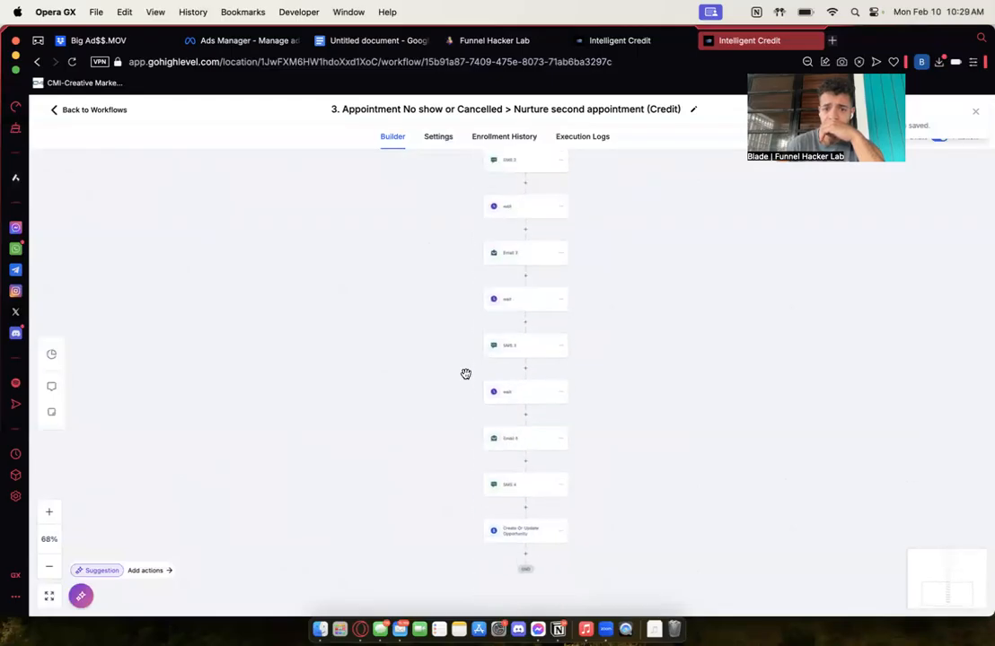
Step: Leave the finished workflow, start loading a snapshot into the Intelligent Credit sub-account, and return to its workflow list
scroll(466, 378, up, 6)
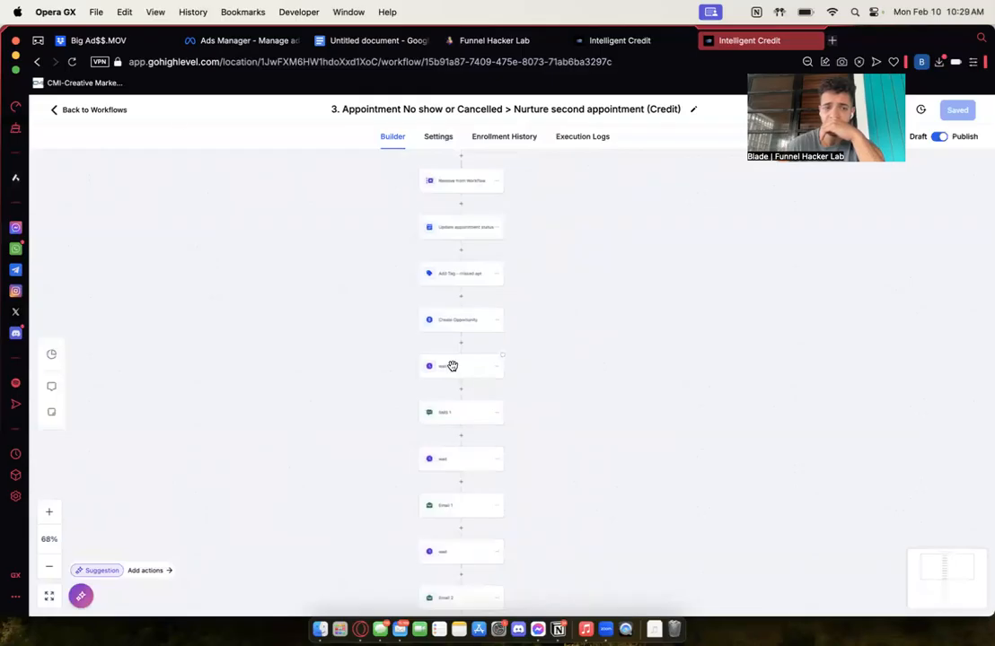
click(94, 109)
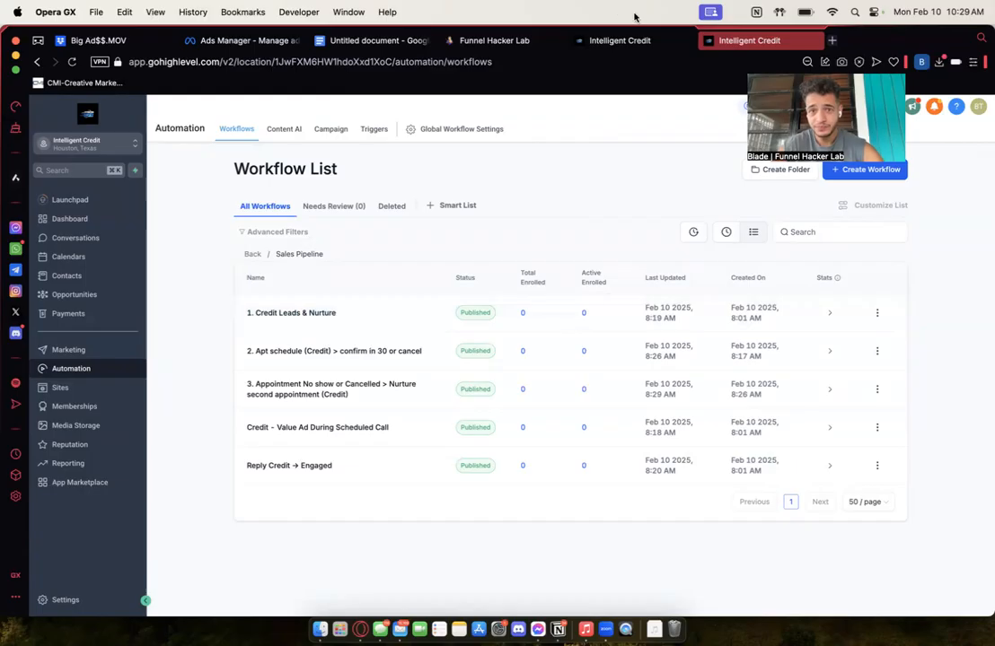
click(611, 40)
click(936, 205)
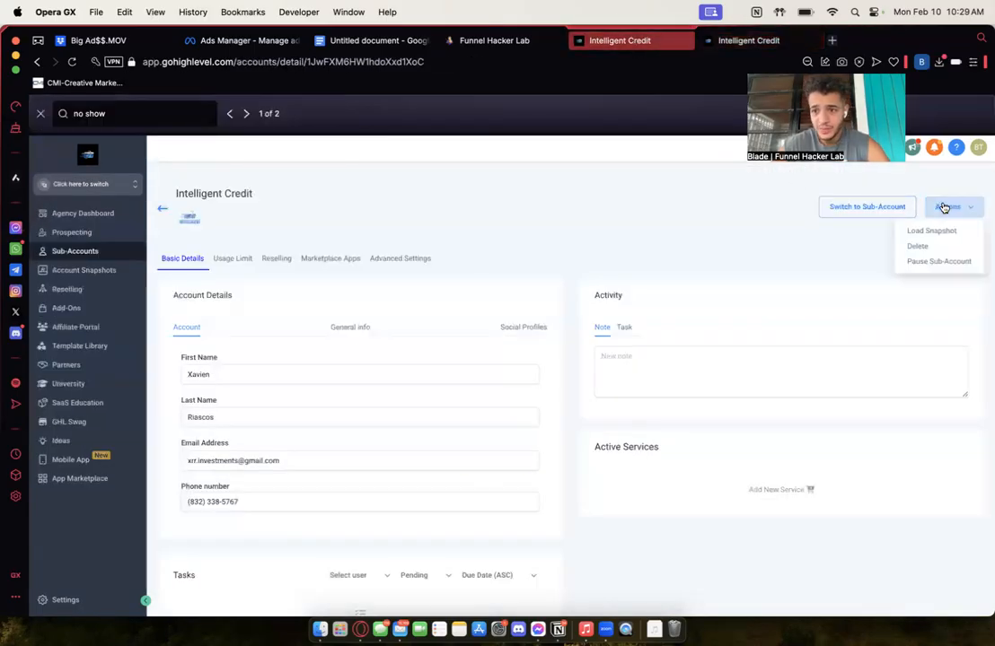
click(921, 226)
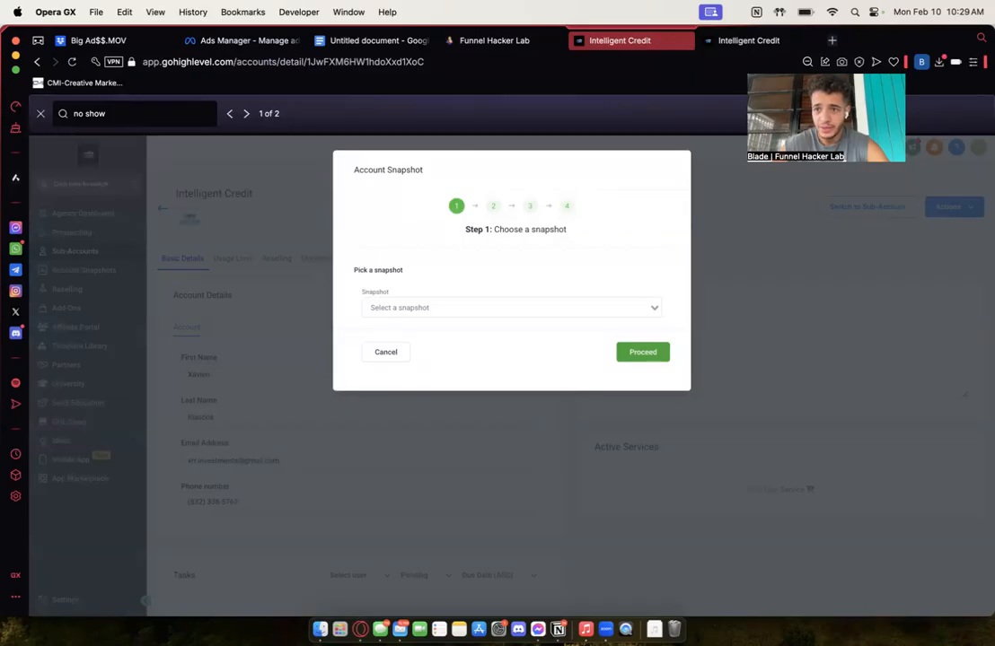
key(ctrl+Tab)
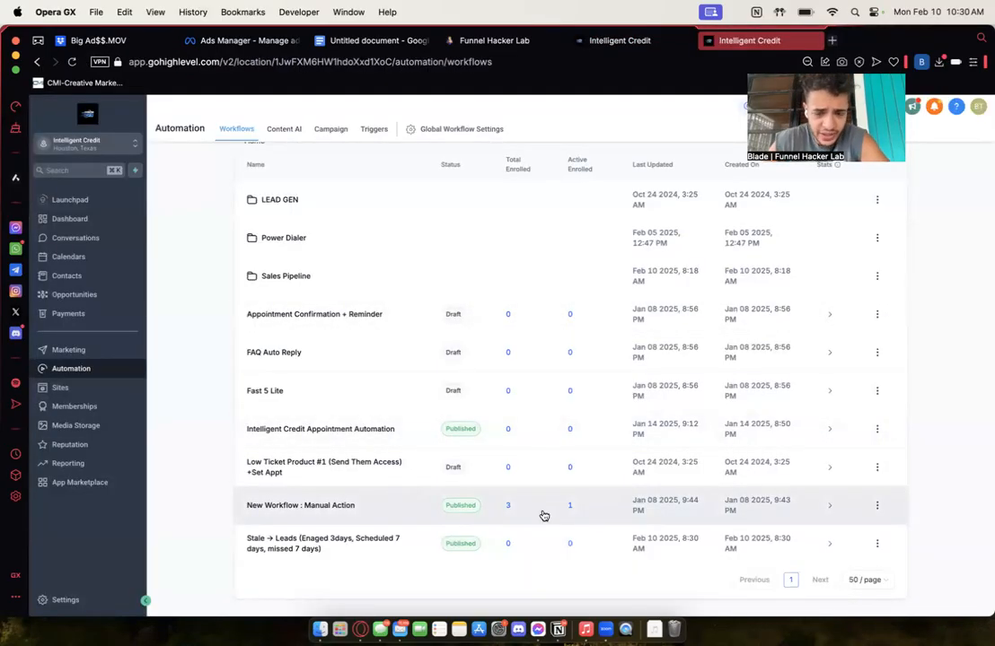
Step: Move the "Stale → Leads (Enaged 3days, Scheduled 7 days, missed 7 days)" workflow into the Sales Pipeline folder
click(877, 544)
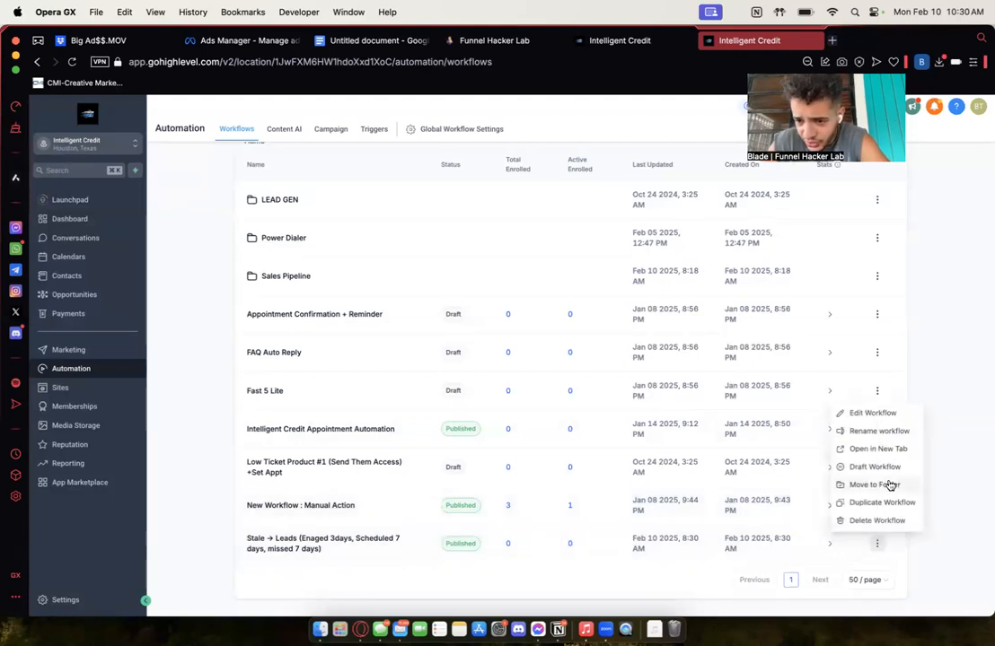
click(890, 484)
click(591, 386)
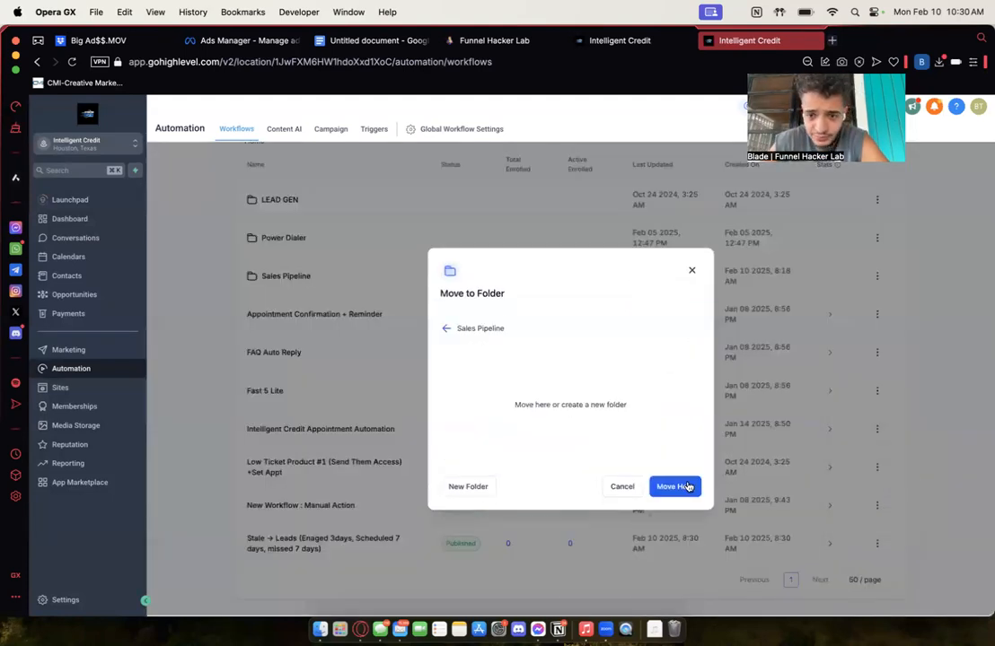
click(675, 469)
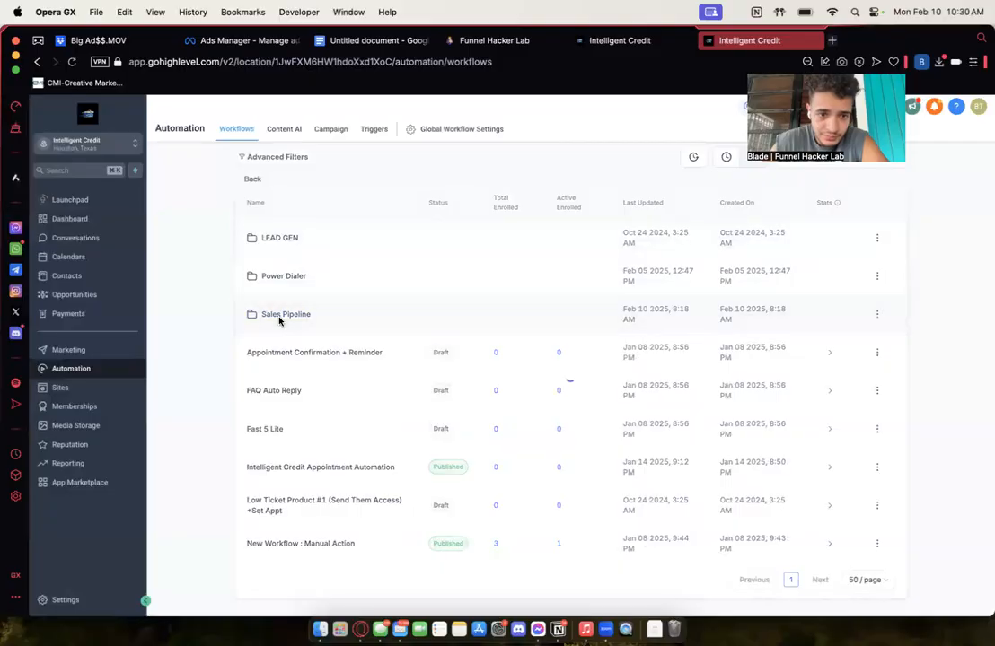
Step: Open the Stale → Leads workflow in the Sales Pipeline folder and delete its "Stale Opportunities - 7 days missed call" trigger
click(281, 316)
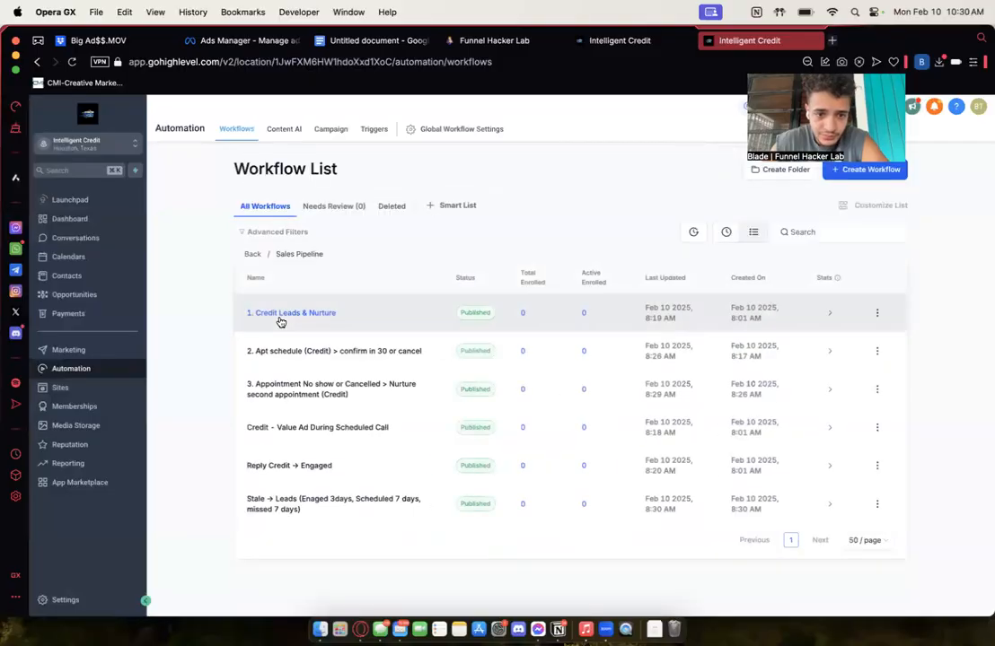
click(359, 505)
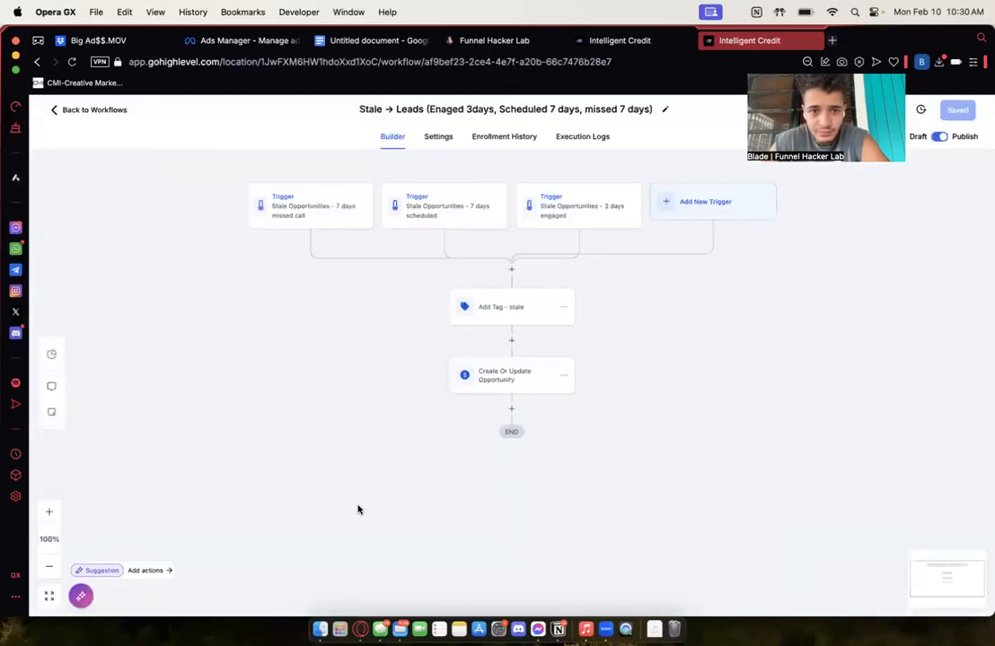
click(306, 208)
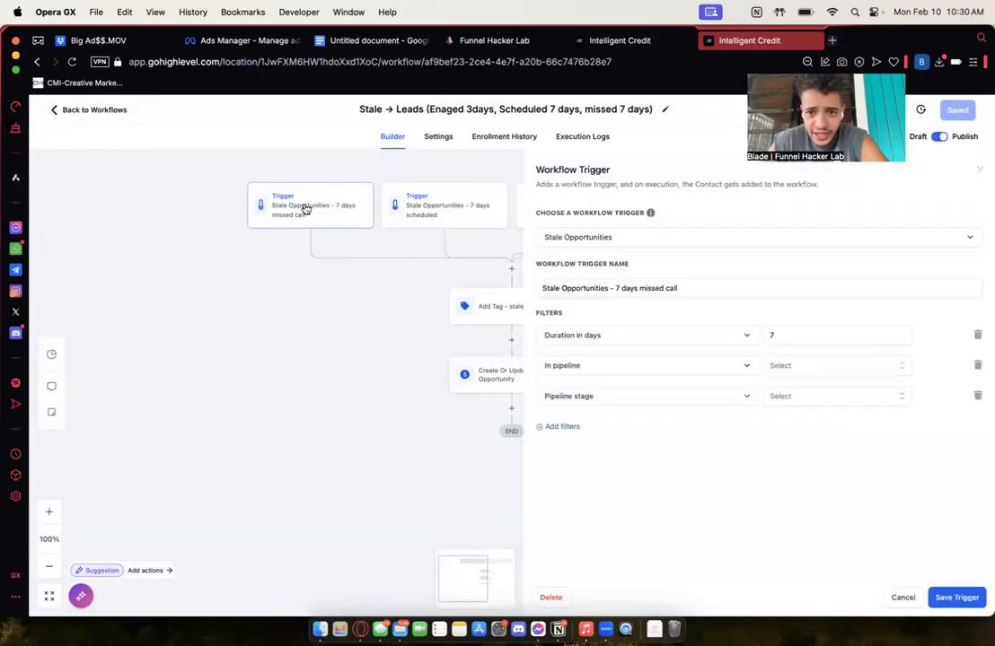
click(804, 367)
click(804, 450)
click(801, 402)
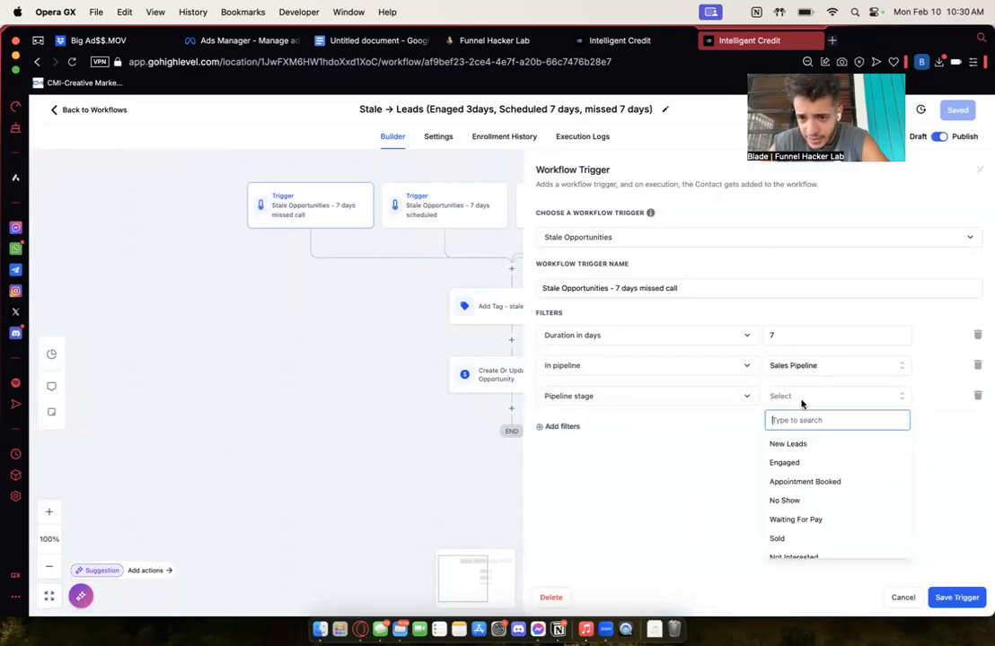
click(557, 597)
click(622, 388)
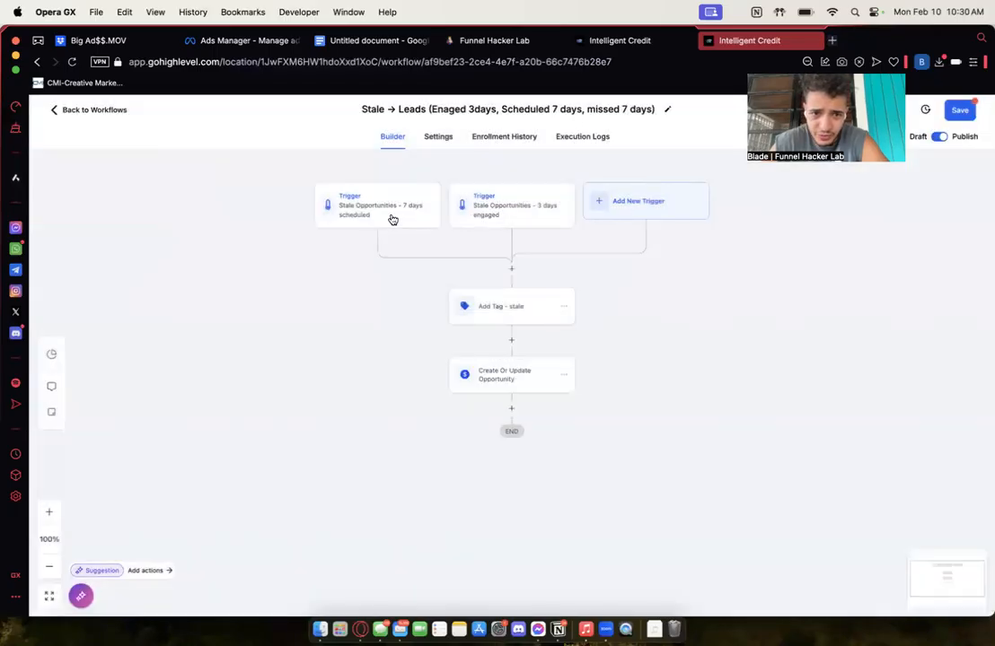
Step: Set the "7 days scheduled" stale opportunities trigger to the Sales Pipeline, Appointment Booked stage, and save it
click(372, 216)
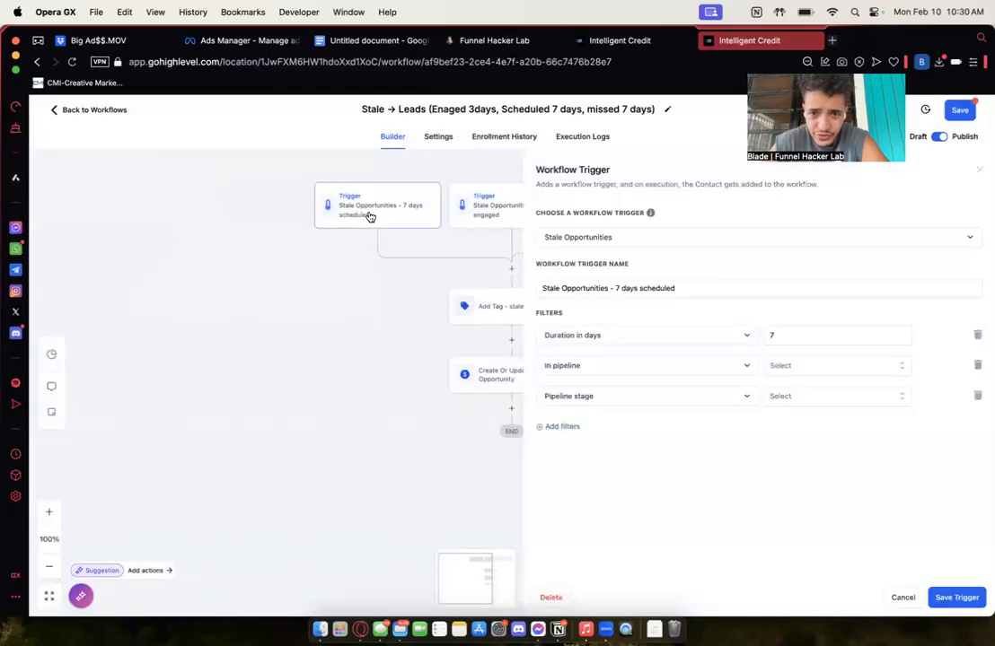
click(806, 370)
click(796, 451)
click(800, 401)
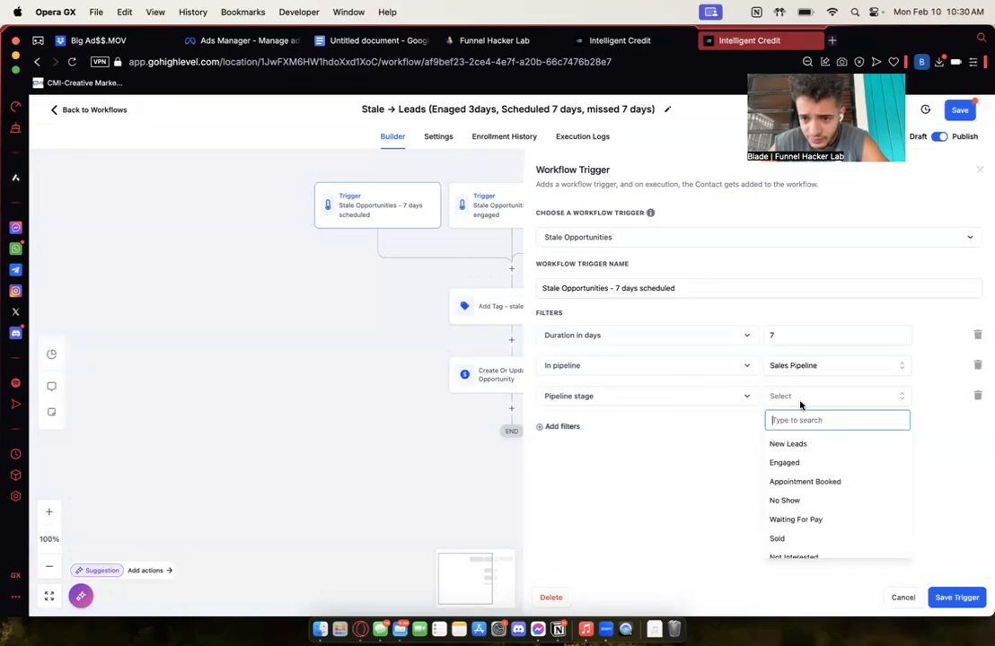
click(805, 482)
click(957, 598)
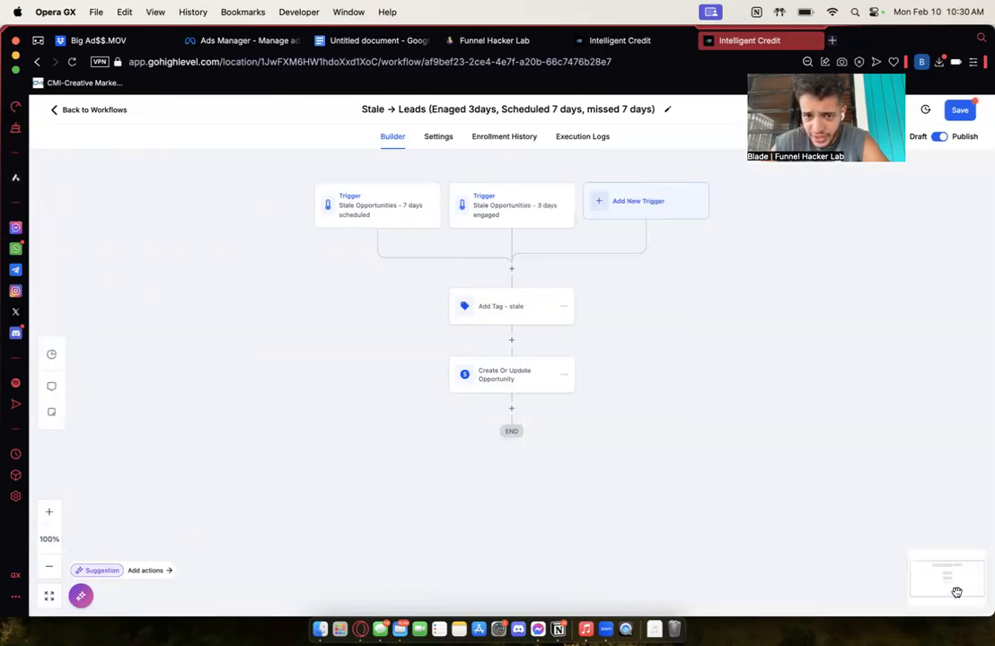
Step: Set the "3 days engaged" stale opportunities trigger to the Sales Pipeline, Engaged stage, and save it
click(515, 214)
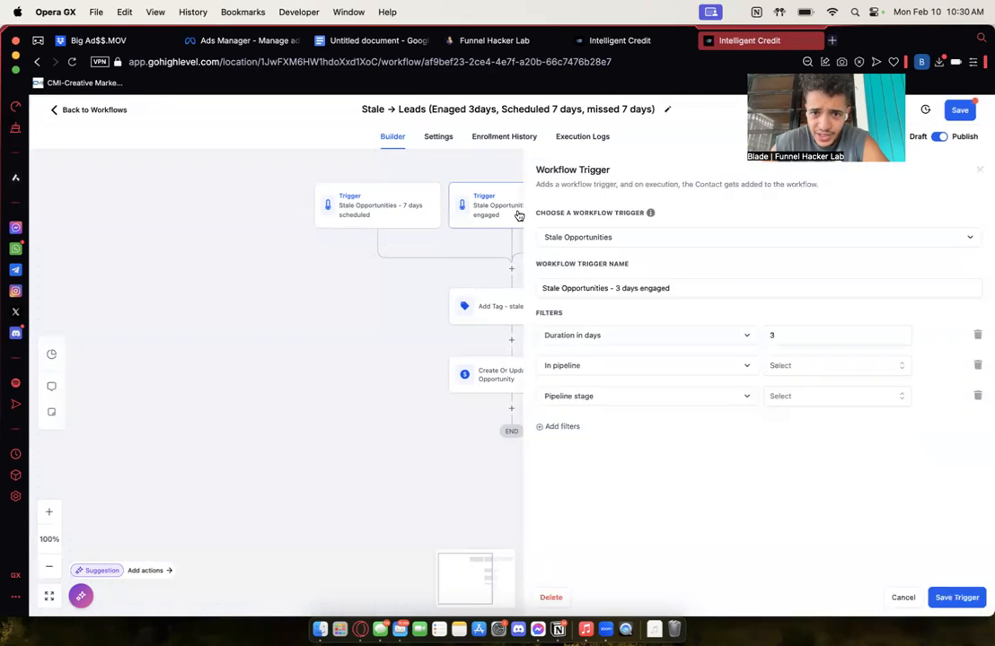
click(790, 370)
click(810, 451)
click(802, 402)
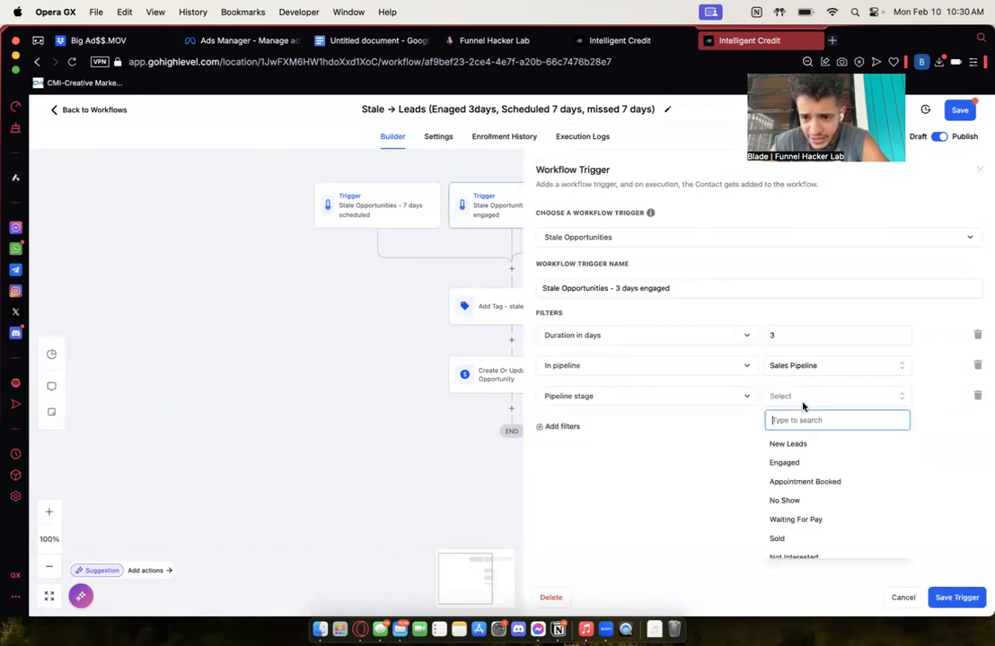
click(802, 461)
click(957, 597)
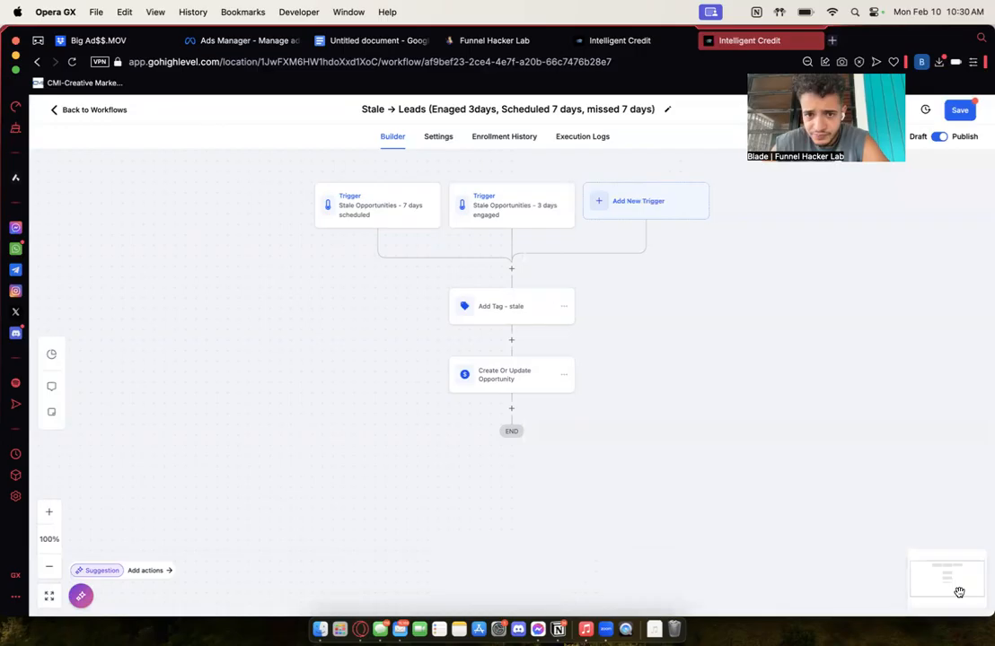
Step: Set the Create Or Update Opportunity action to the Sales Pipeline, New Leads stage, save the action and workflow, and return to the workflow list
click(511, 309)
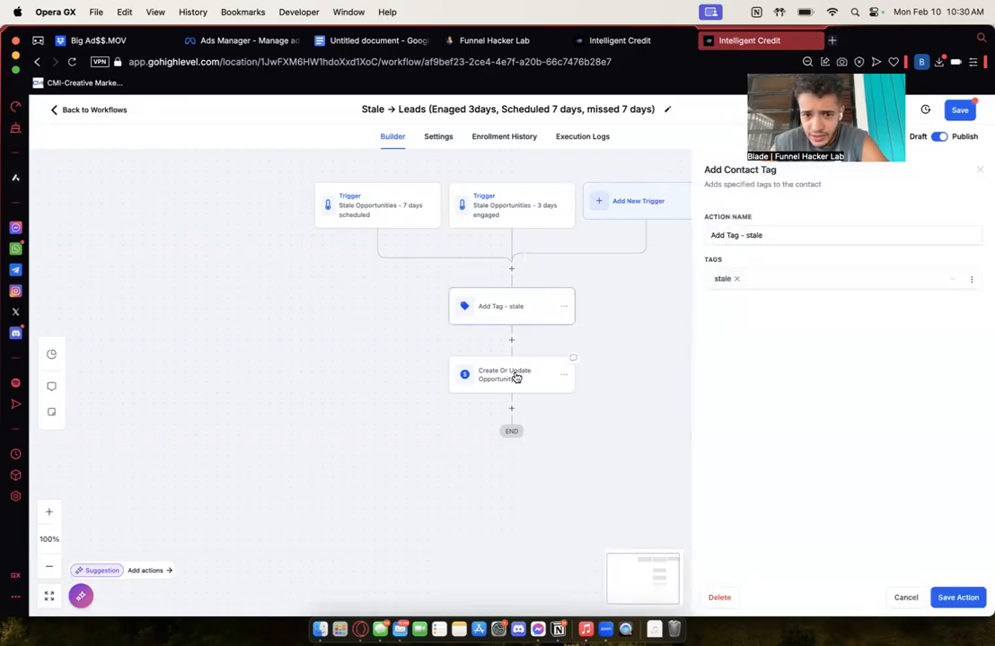
click(515, 378)
click(709, 278)
click(684, 364)
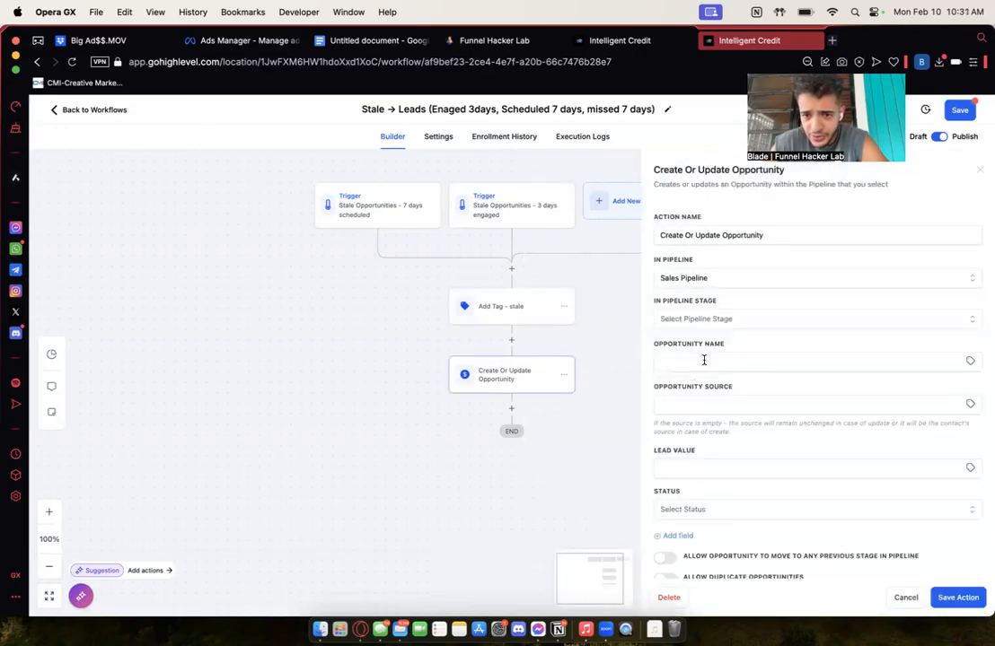
click(704, 320)
click(683, 366)
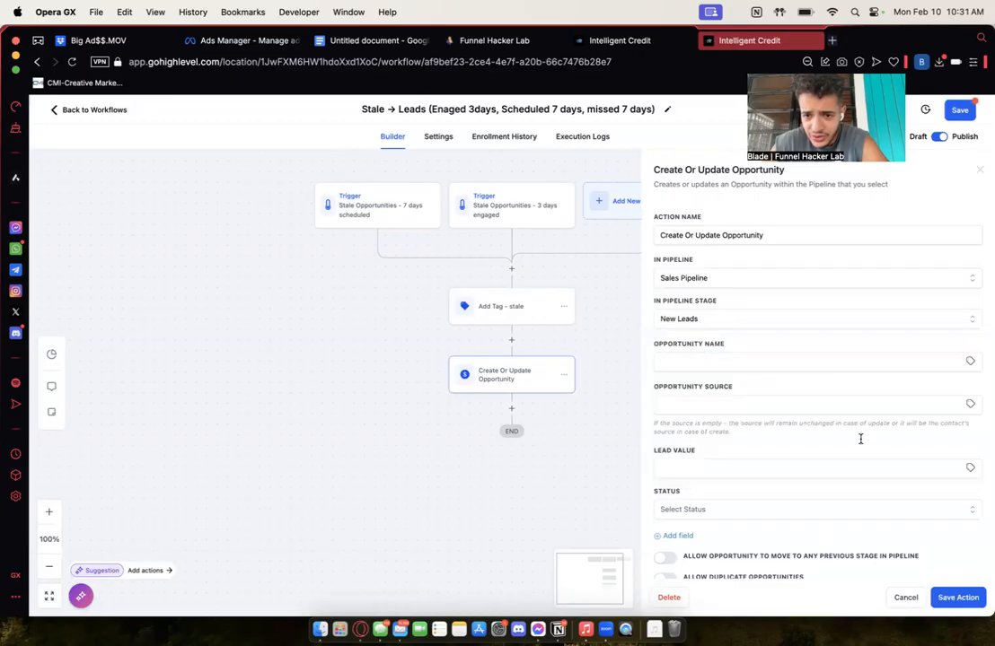
click(958, 598)
click(959, 109)
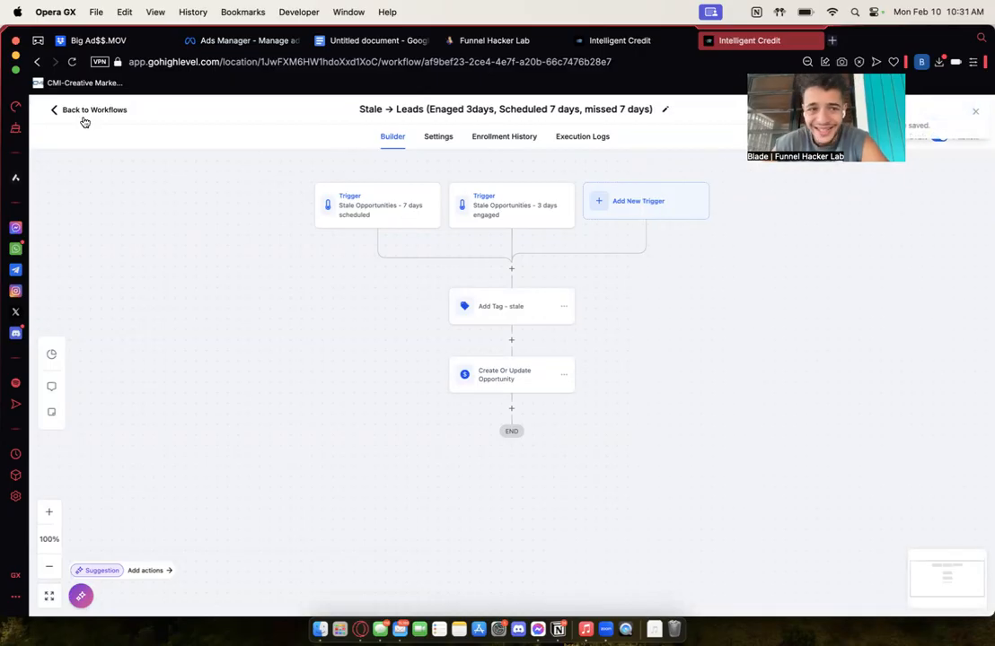
click(84, 120)
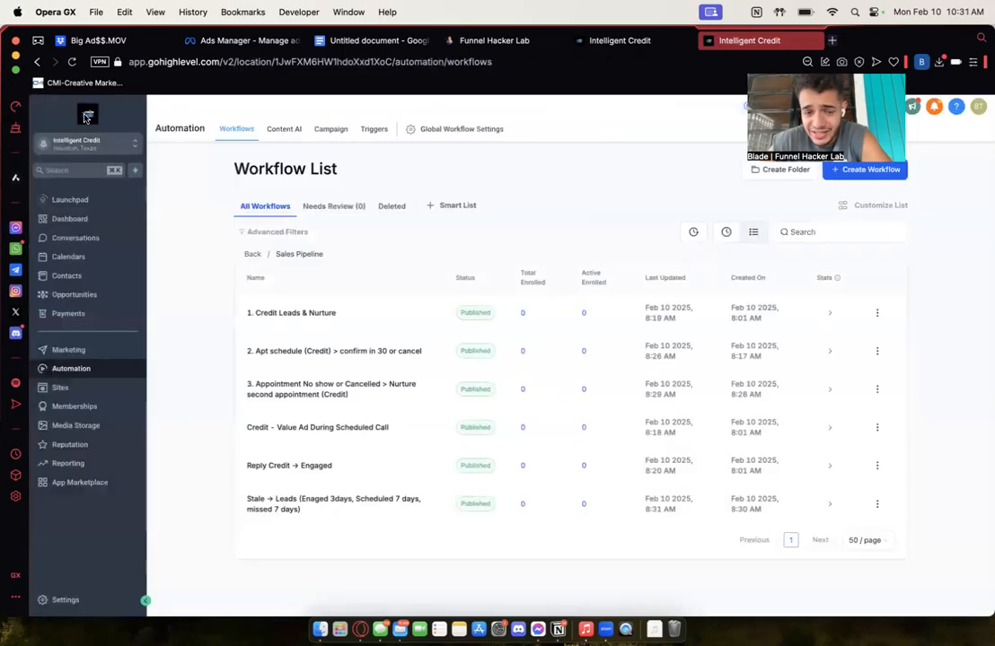